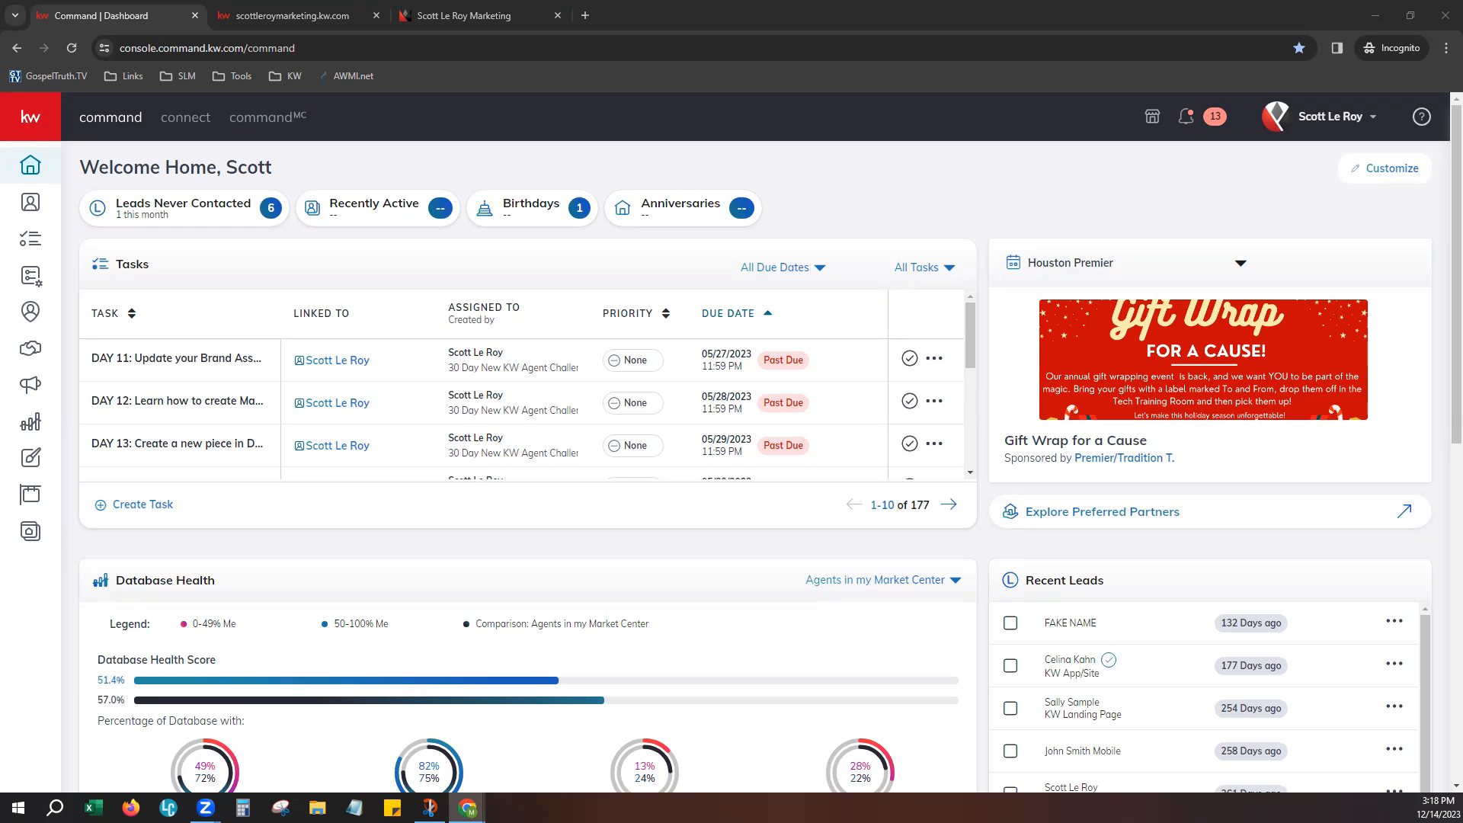
Look at the pages listed under More on the published KW agent website
{"action": "left_click", "coordinate": [333, 19]}
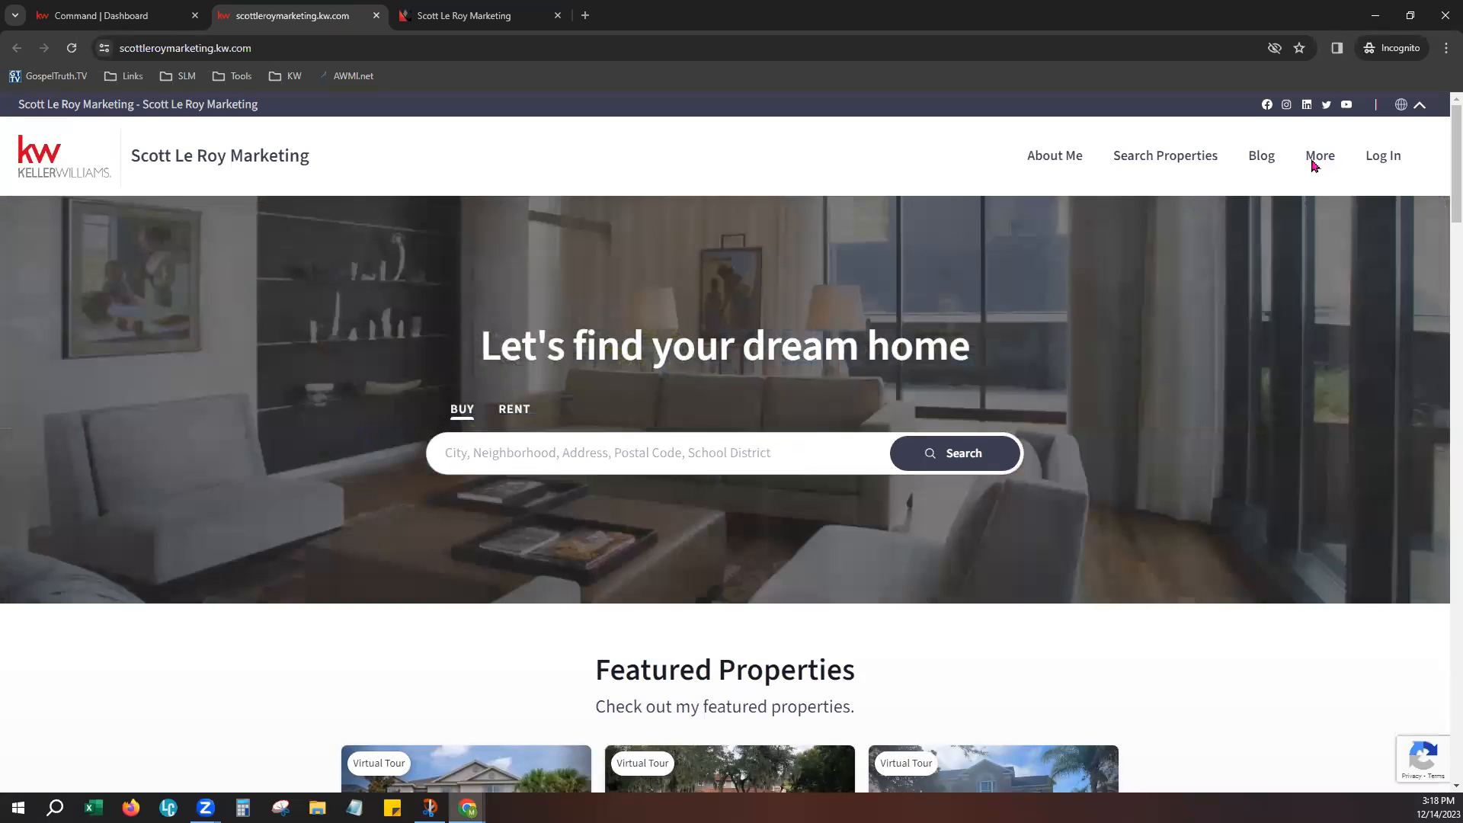
{"action": "left_click", "coordinate": [1314, 165]}
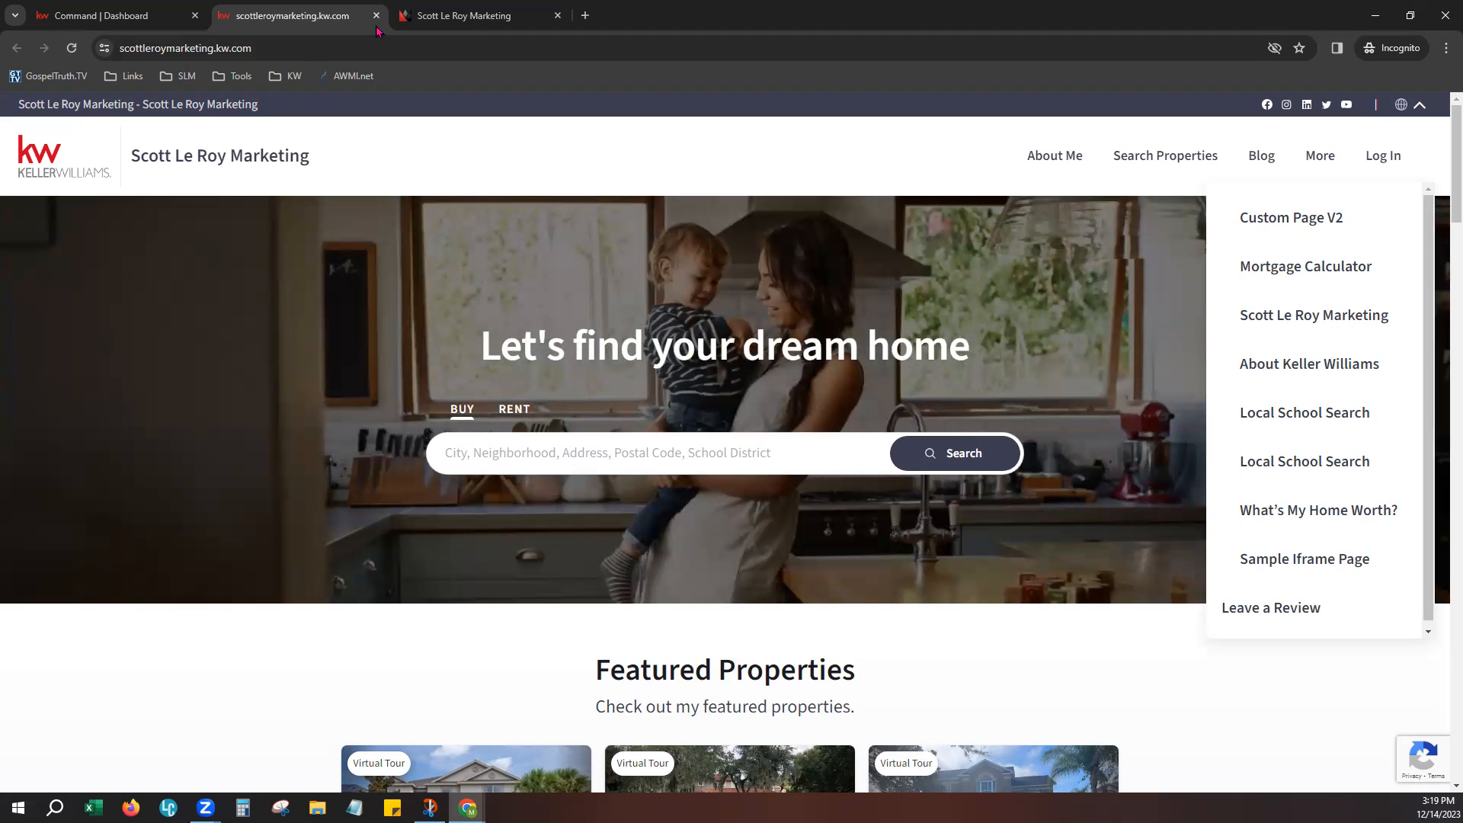
Return to Command, open the agent website for editing, and start a new Custom Page
{"action": "left_click", "coordinate": [162, 19]}
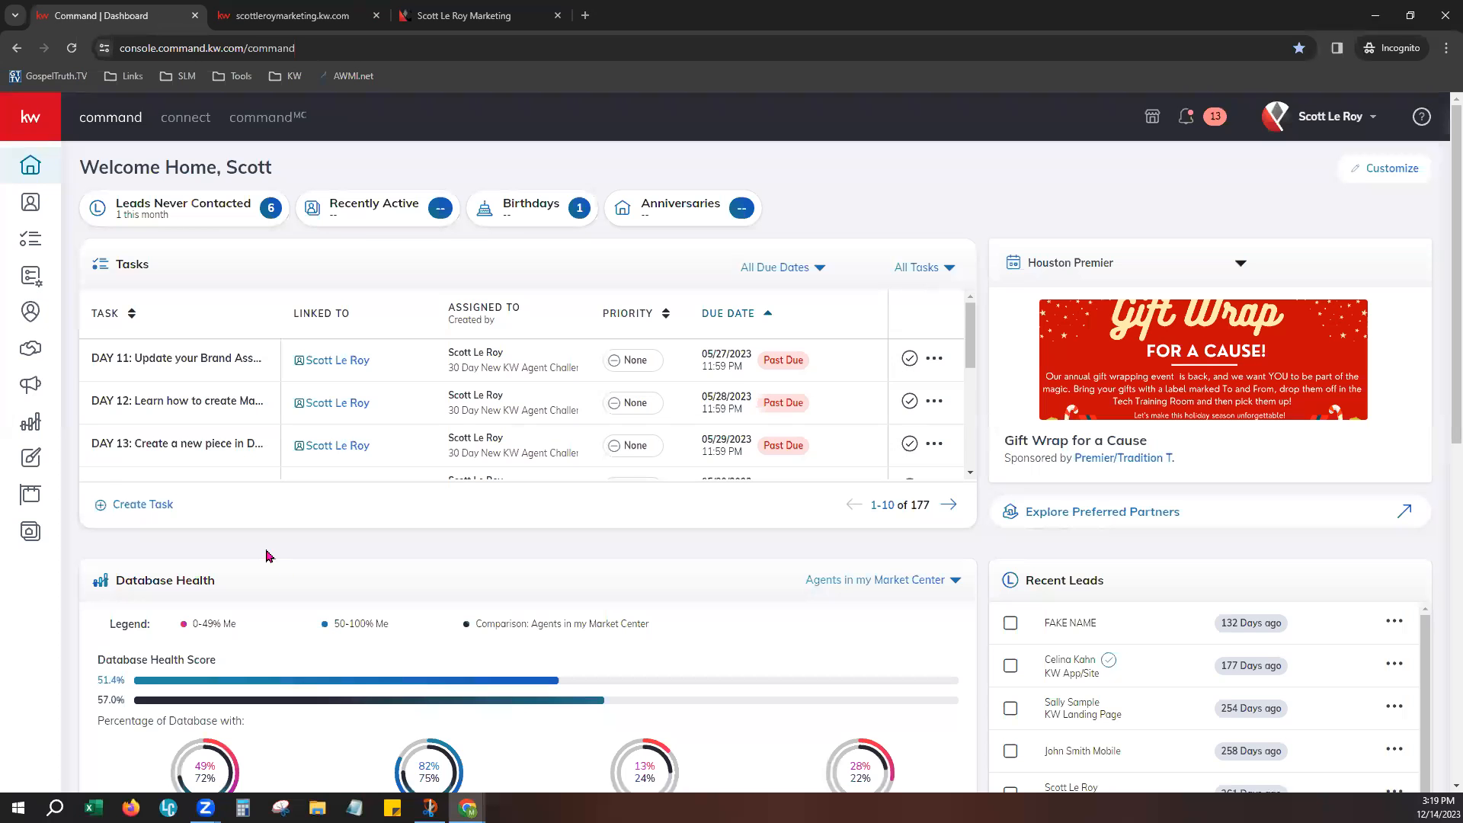
{"action": "left_click", "coordinate": [32, 533]}
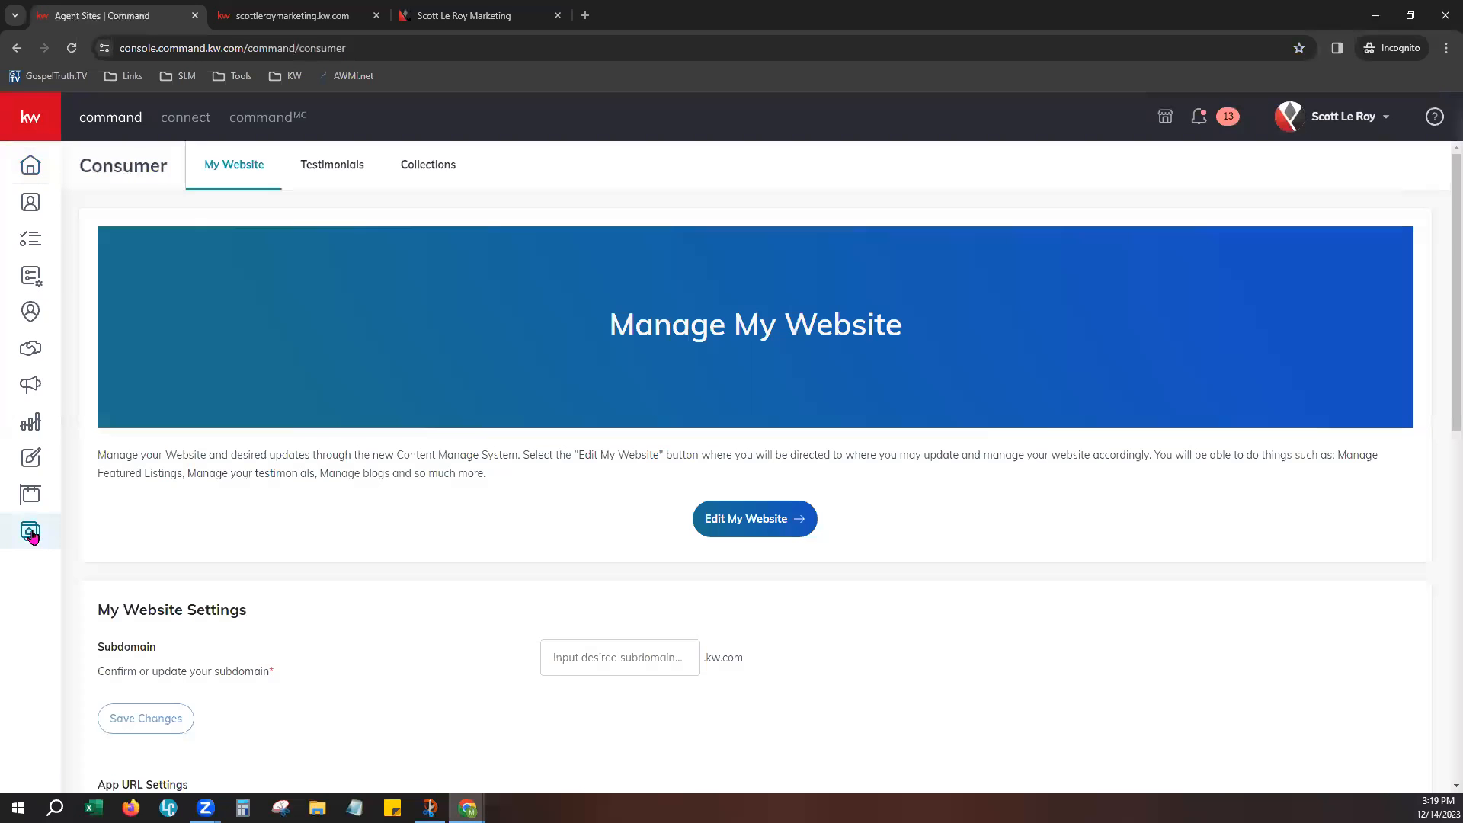
{"action": "left_click", "coordinate": [761, 522]}
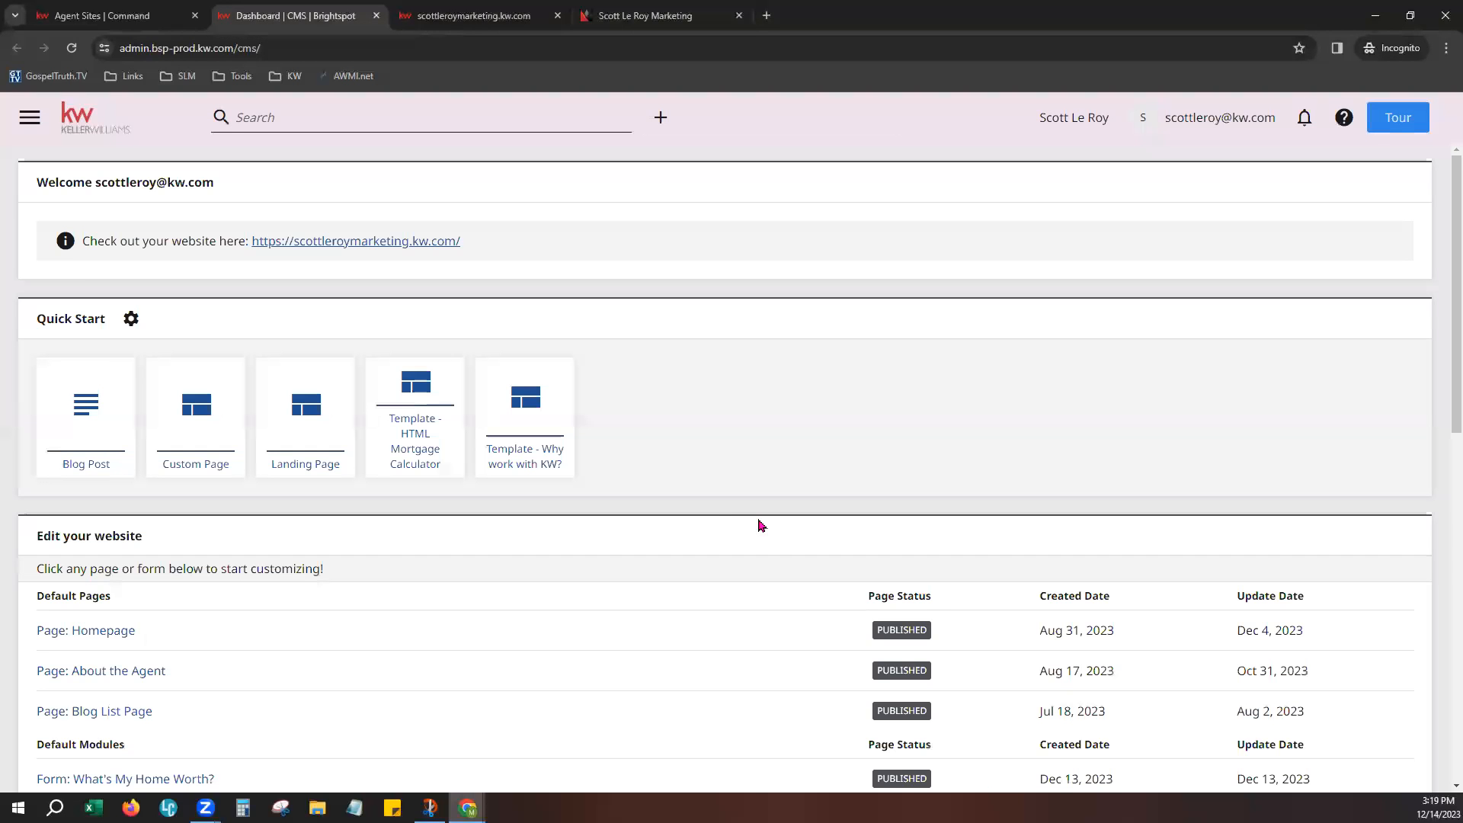
{"action": "left_click", "coordinate": [188, 432]}
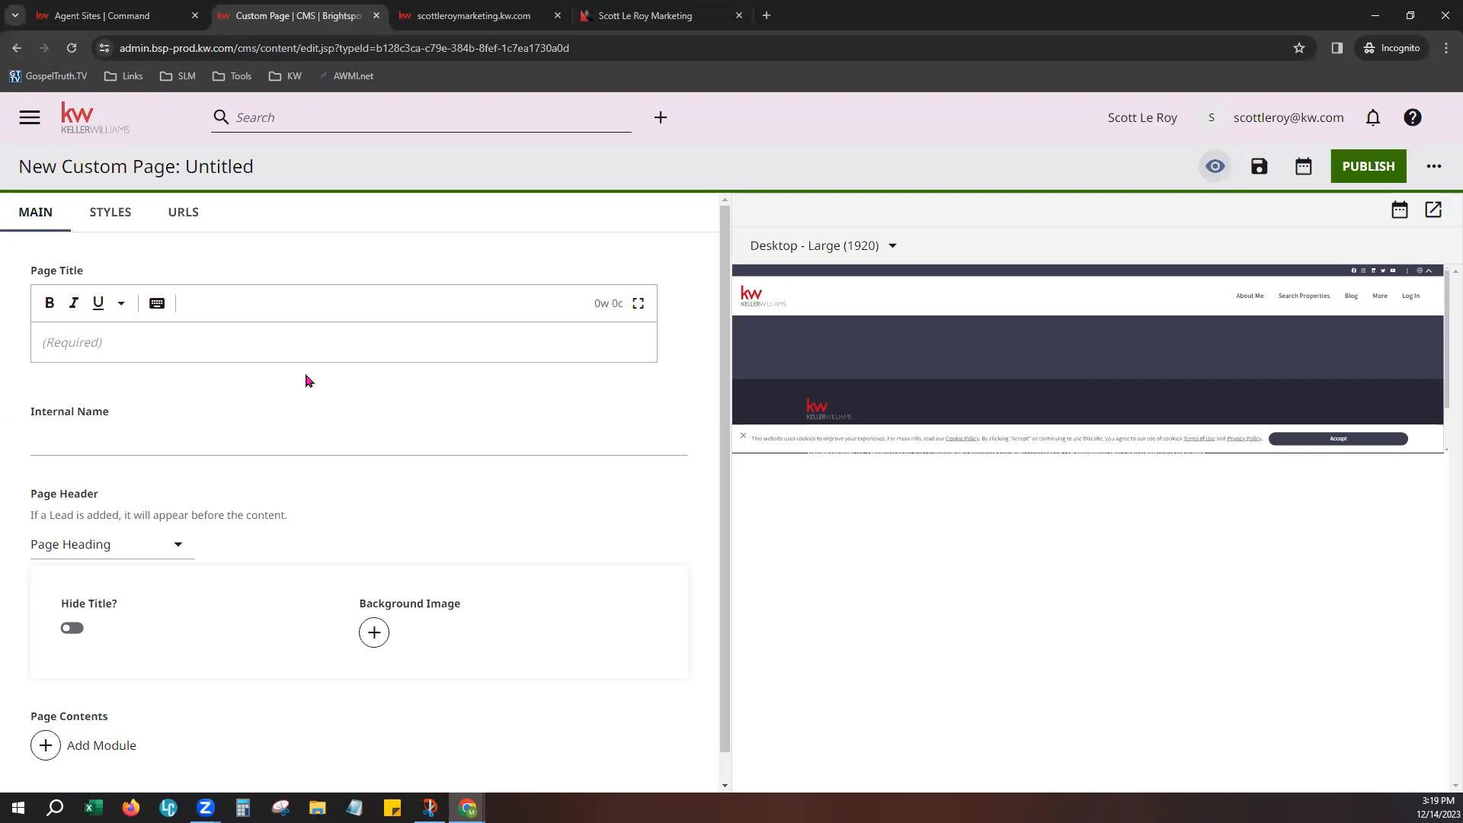
Title the new custom page "Demo Iframe Page" and keep the same text as its internal name
{"action": "left_click", "coordinate": [226, 350]}
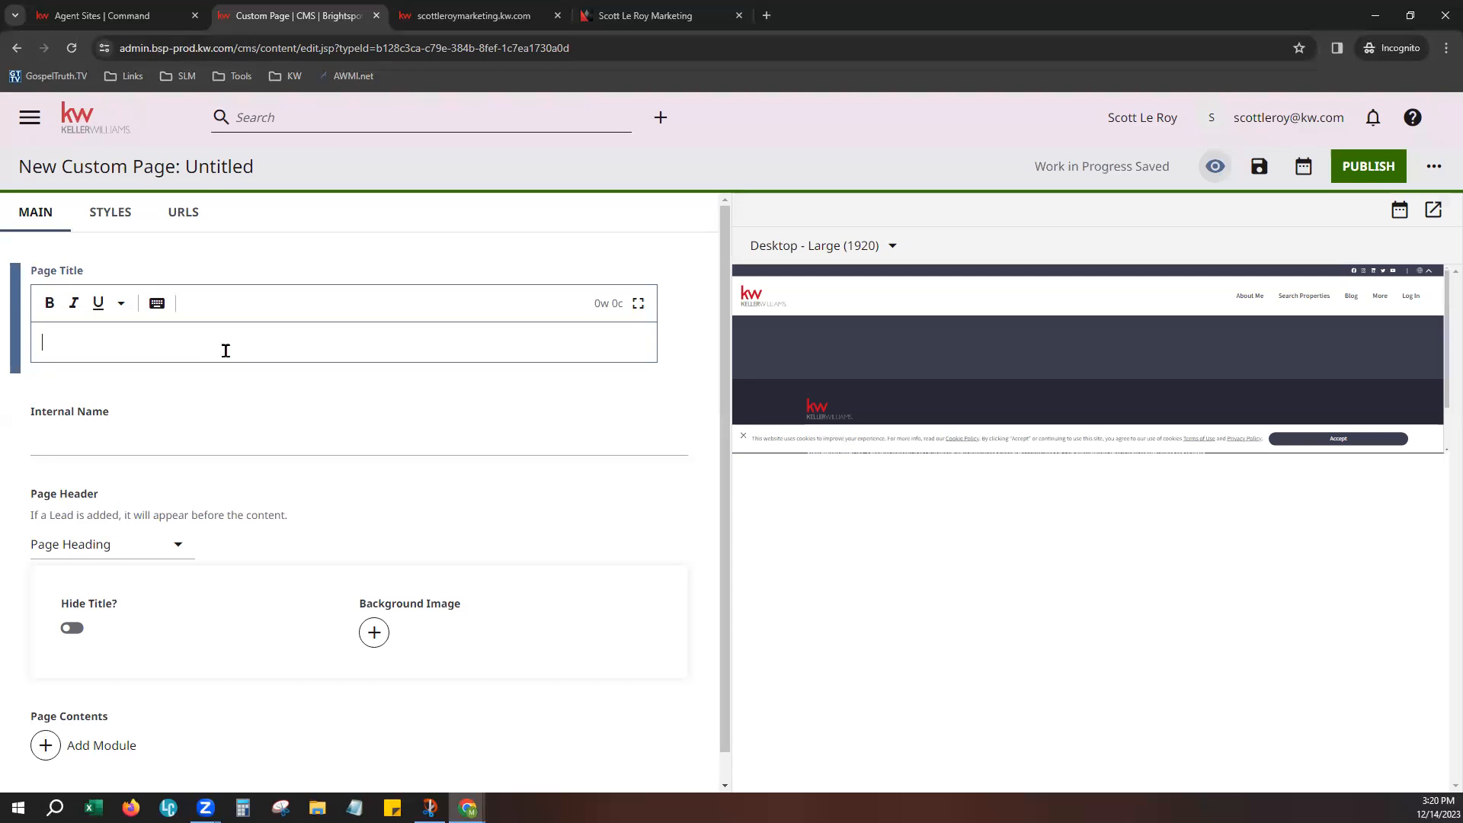
{"action": "type", "text": "Demo Iframe Page"}
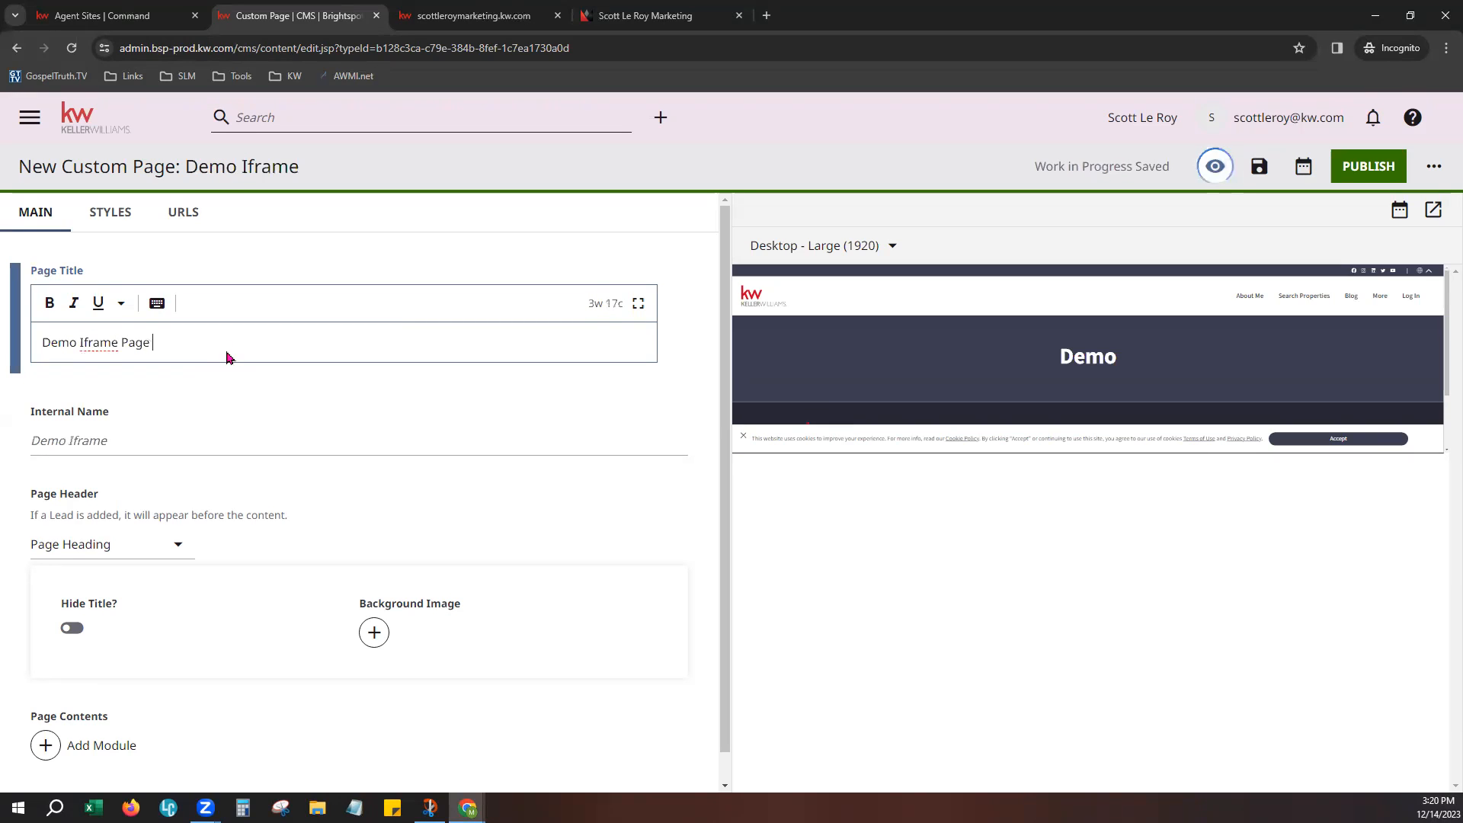
{"action": "key", "text": "BackSpace"}
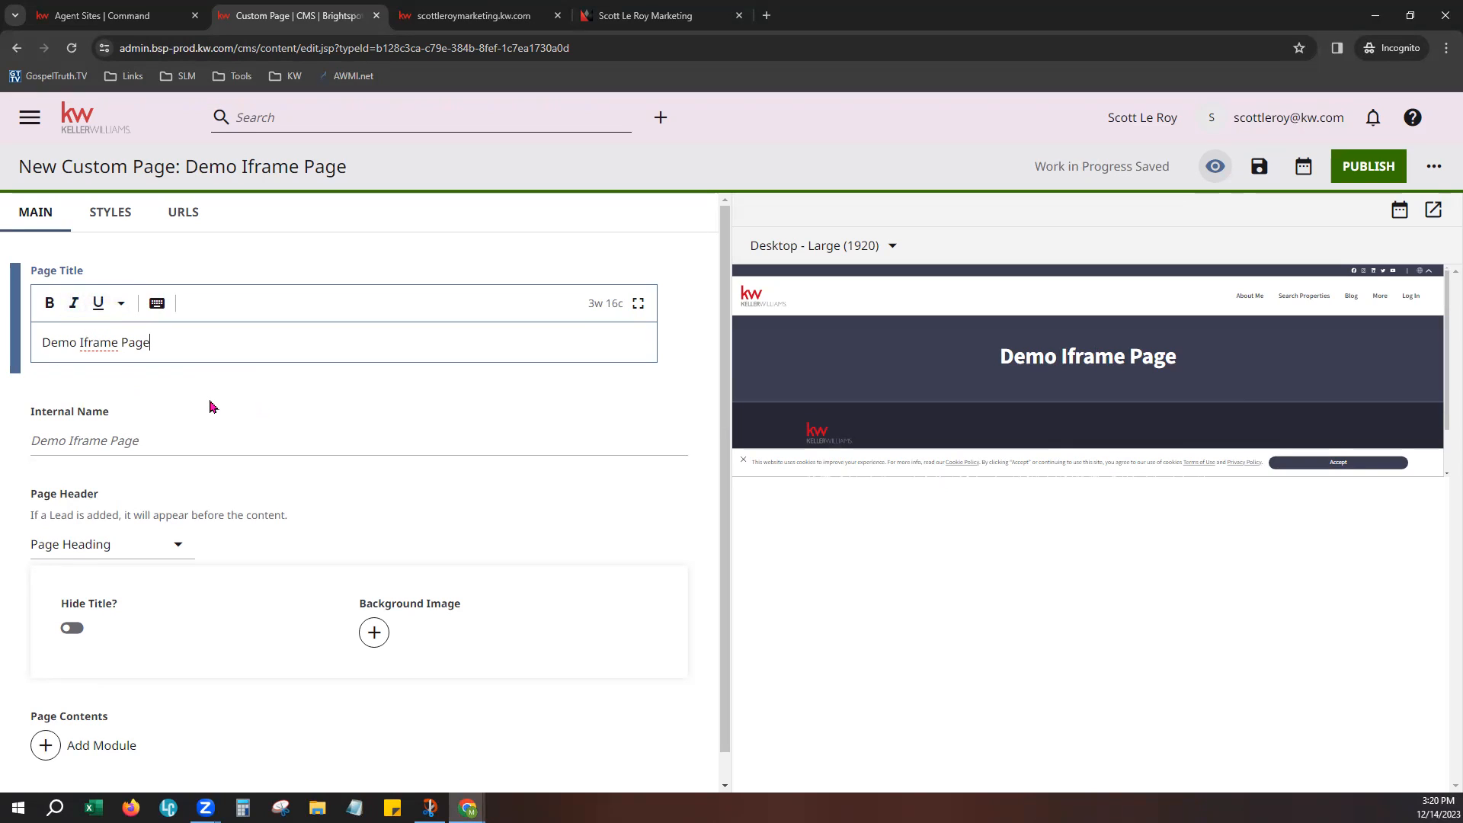
{"action": "left_click", "coordinate": [123, 439]}
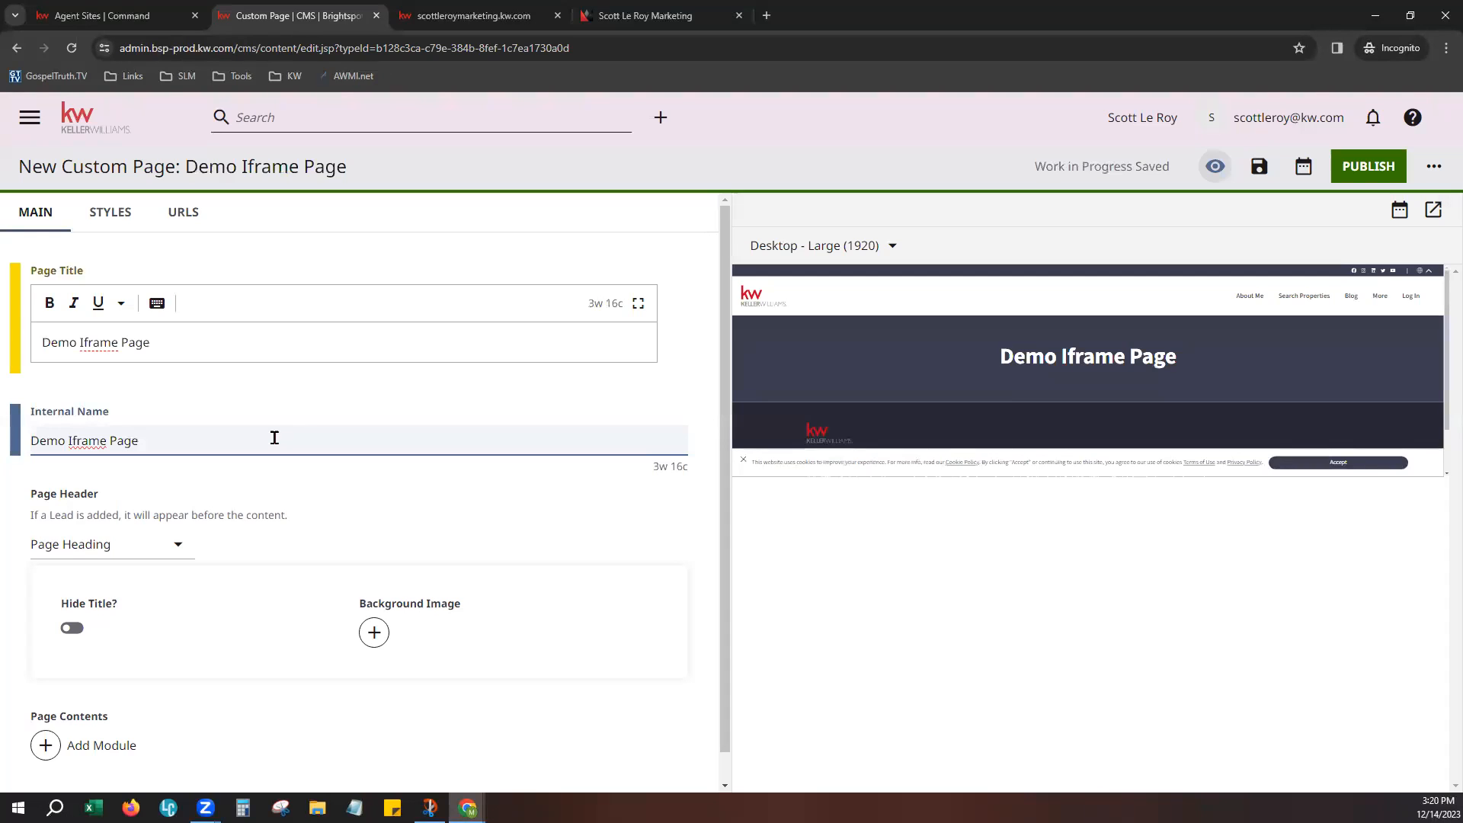
Add an Iframe Embed module to the page contents from the additional modules
{"action": "scroll", "coordinate": [388, 503], "scroll_direction": "down", "scroll_amount": 1}
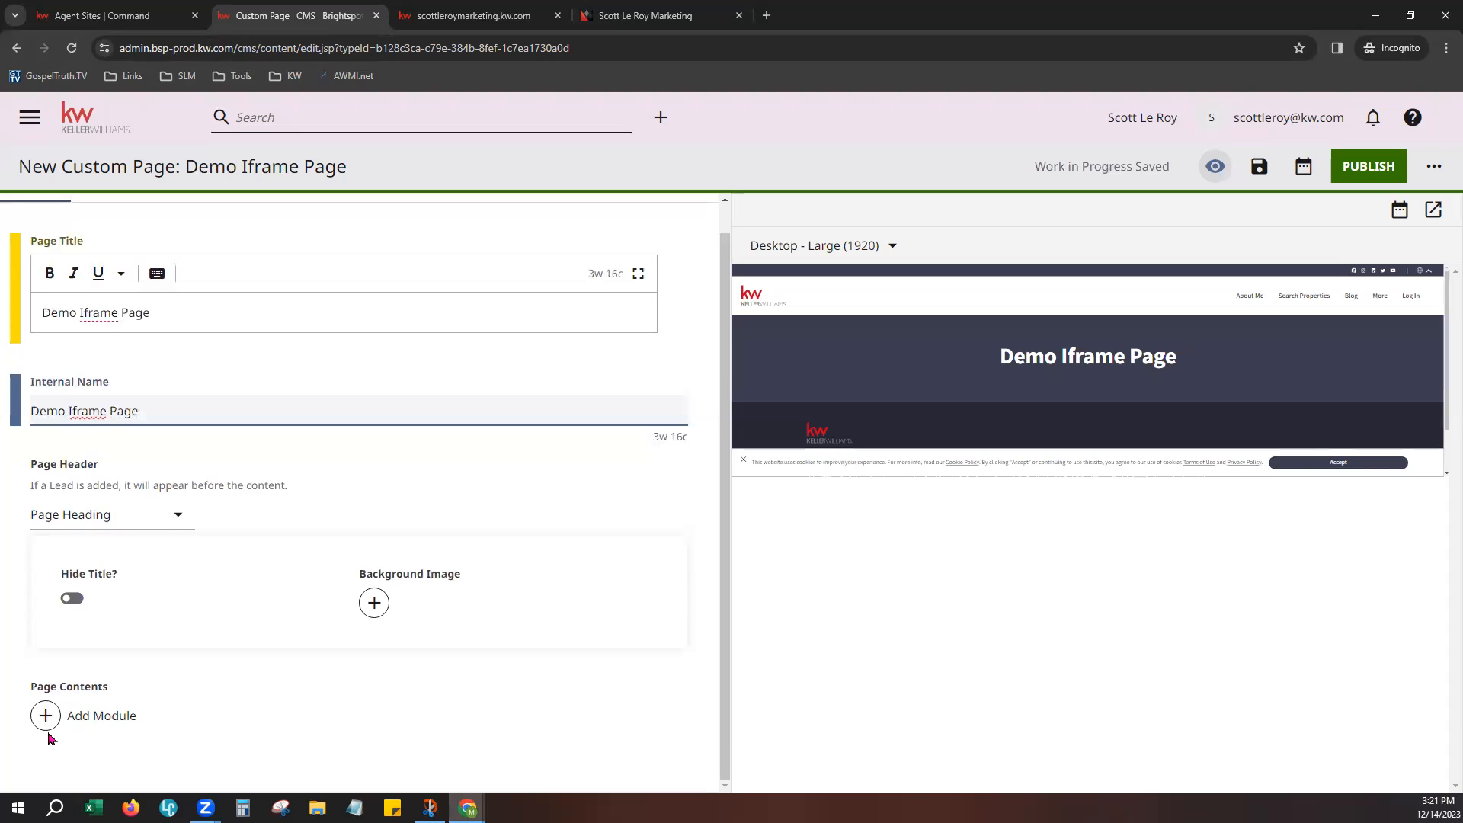
{"action": "left_click", "coordinate": [107, 724]}
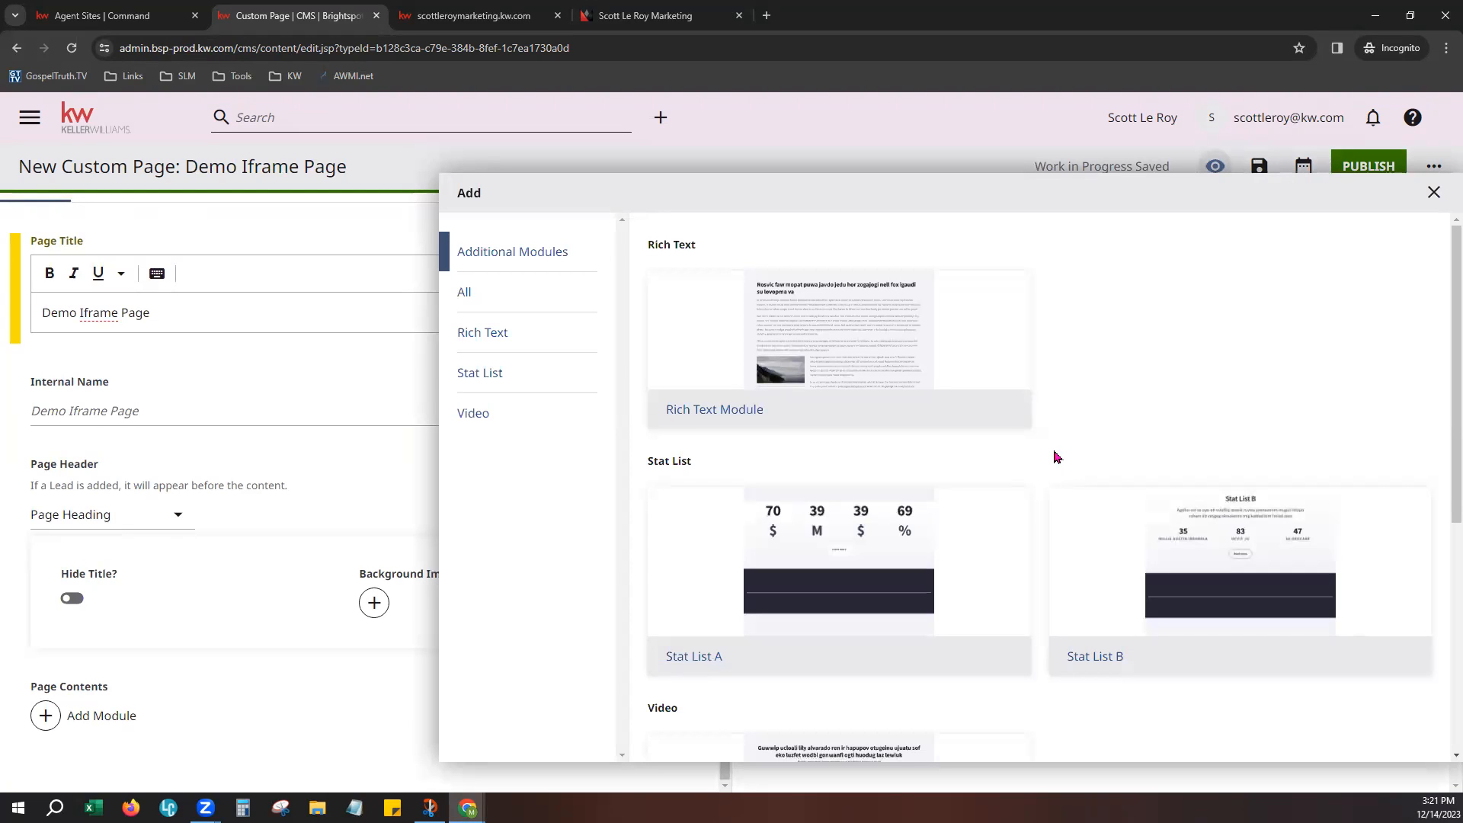
{"action": "left_click", "coordinate": [523, 412]}
{"action": "left_click", "coordinate": [526, 259]}
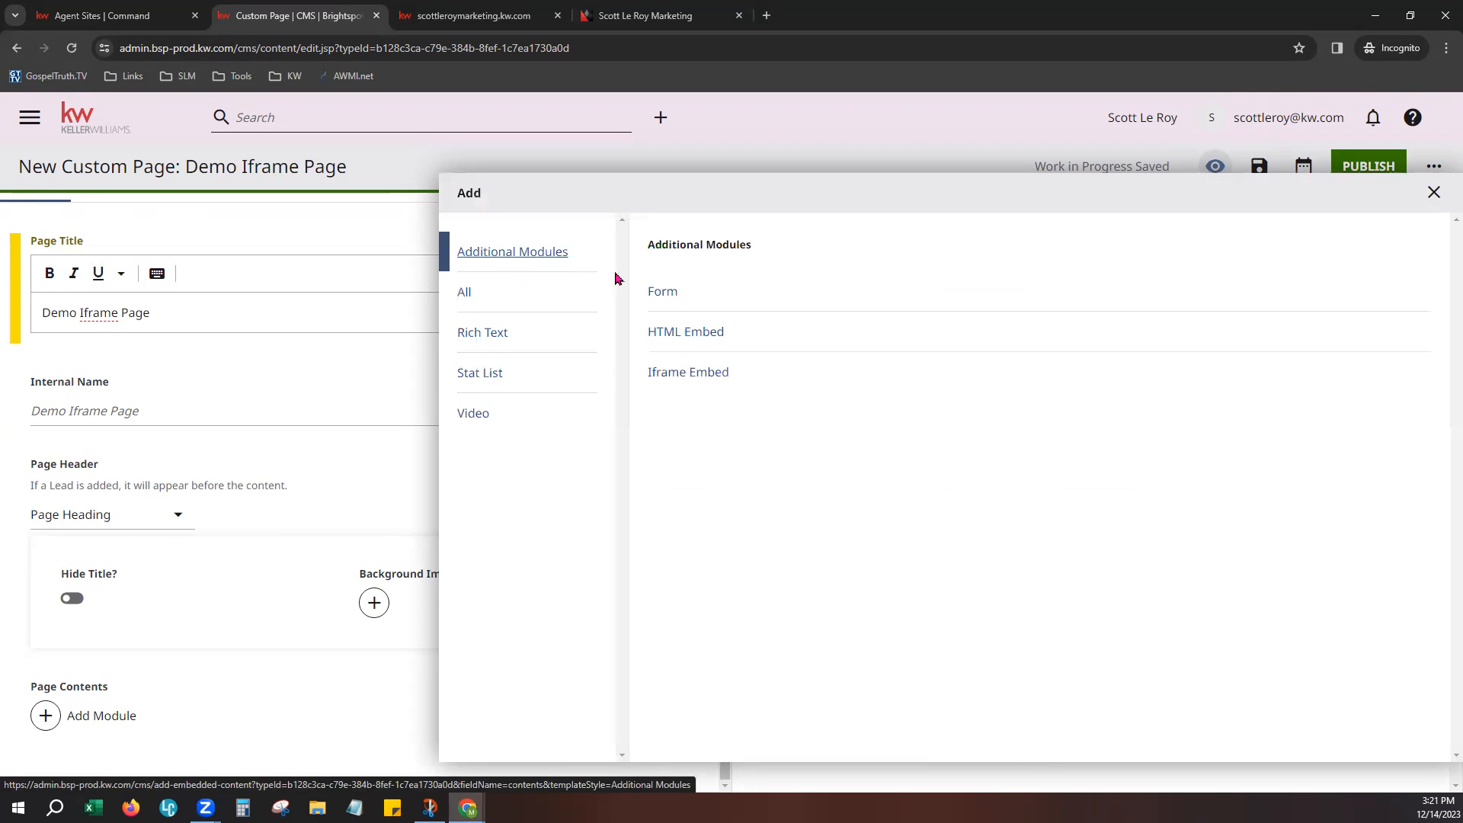
{"action": "left_click", "coordinate": [717, 379]}
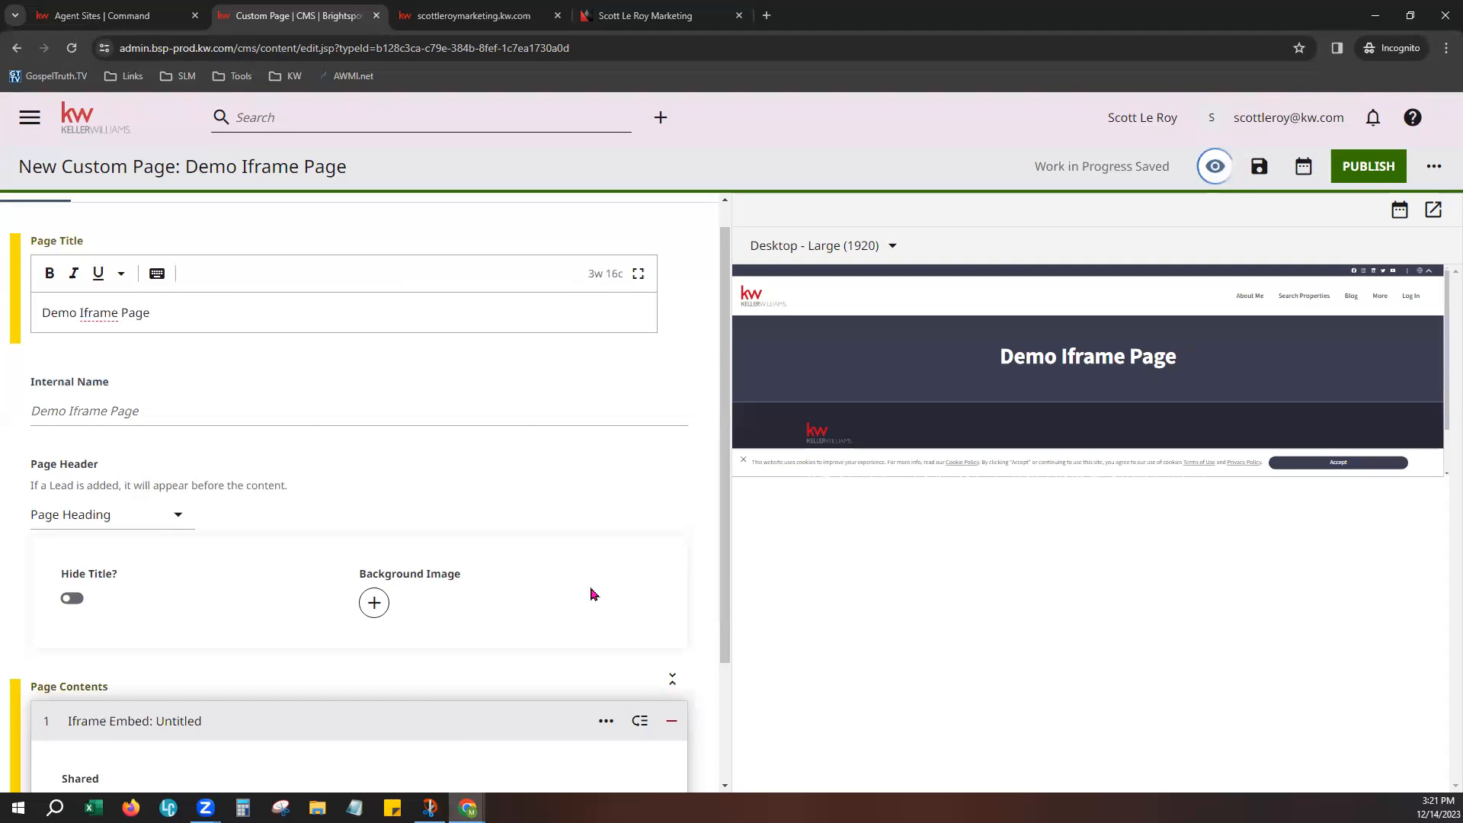
Create a new shared item for the untitled Iframe Embed module instead of choosing an existing one
{"action": "scroll", "coordinate": [689, 653], "scroll_direction": "down", "scroll_amount": 2}
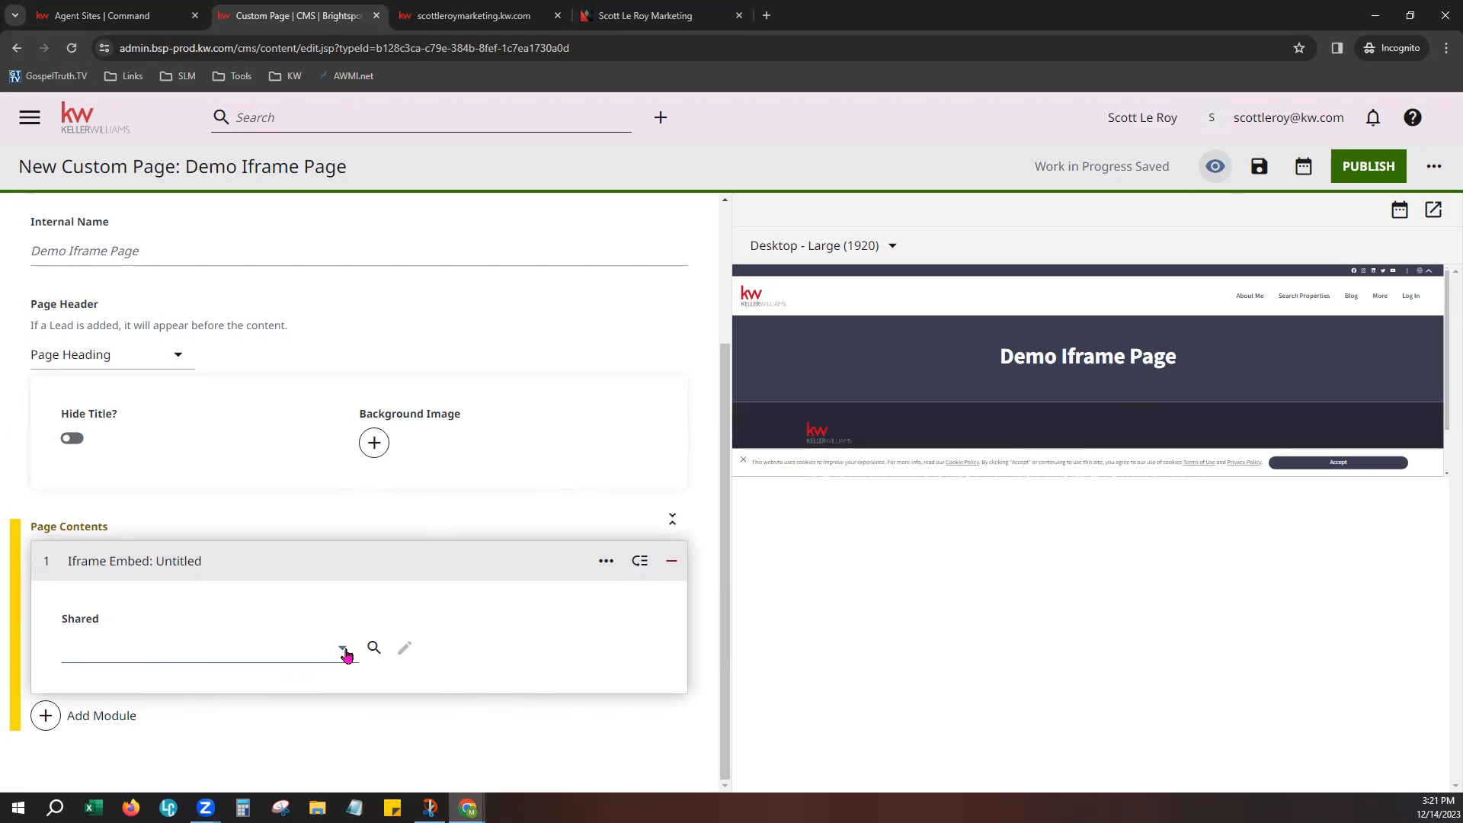
{"action": "left_click", "coordinate": [296, 648]}
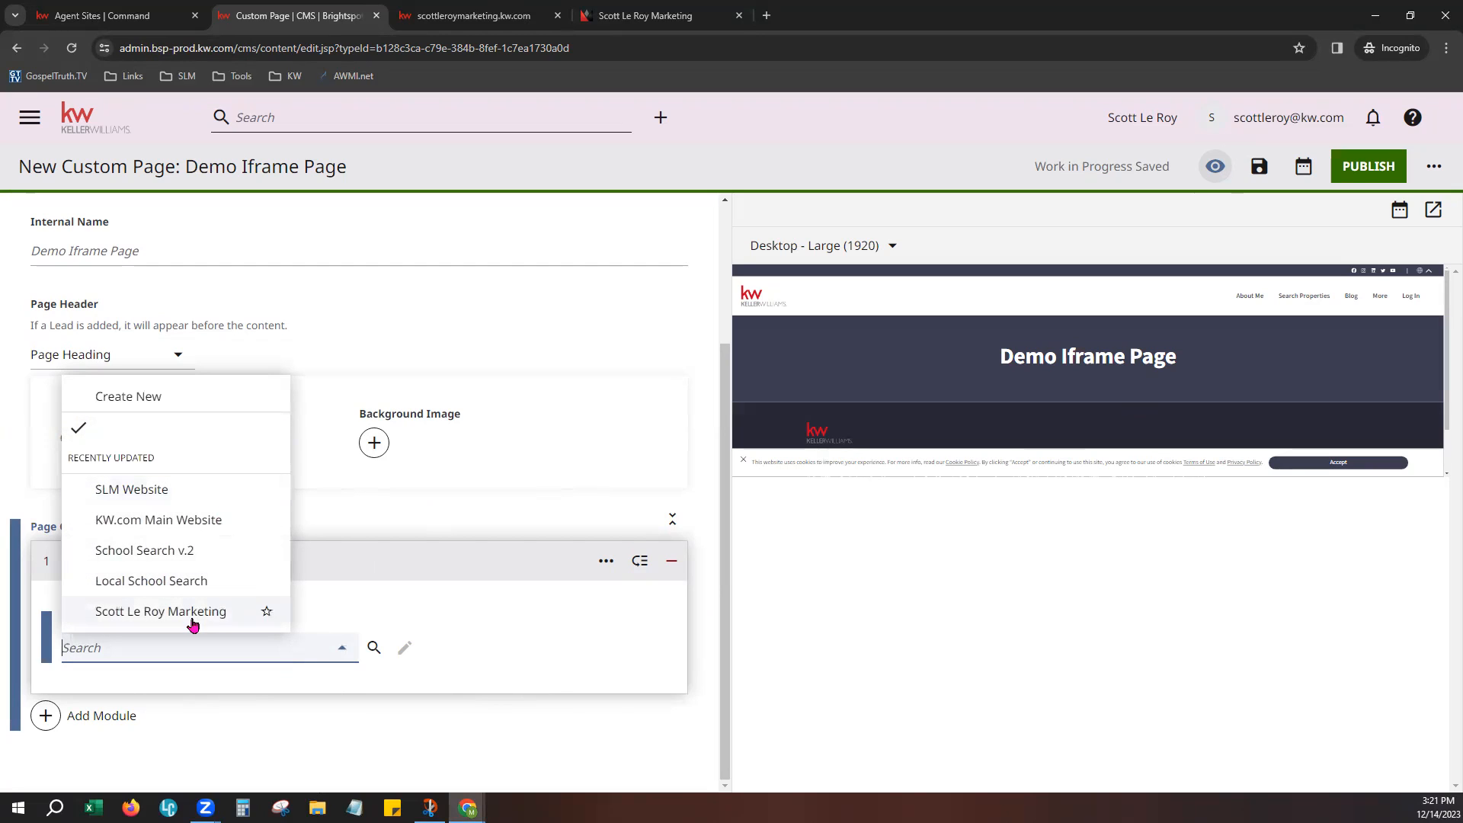
{"action": "left_click", "coordinate": [134, 398]}
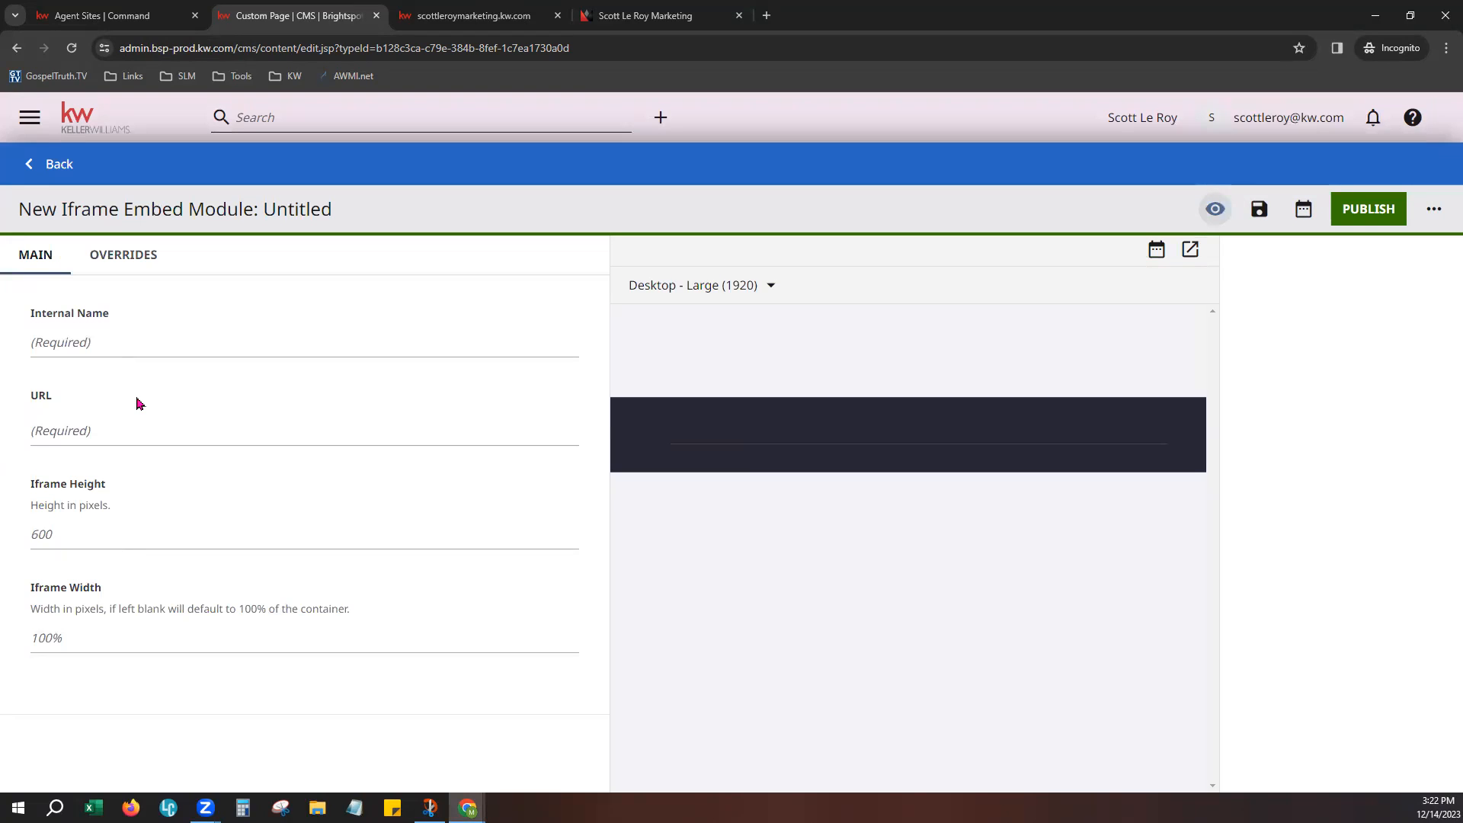
{"action": "left_click_drag", "start_coordinate": [66, 215], "coordinate": [142, 215]}
{"action": "left_click", "coordinate": [253, 355]}
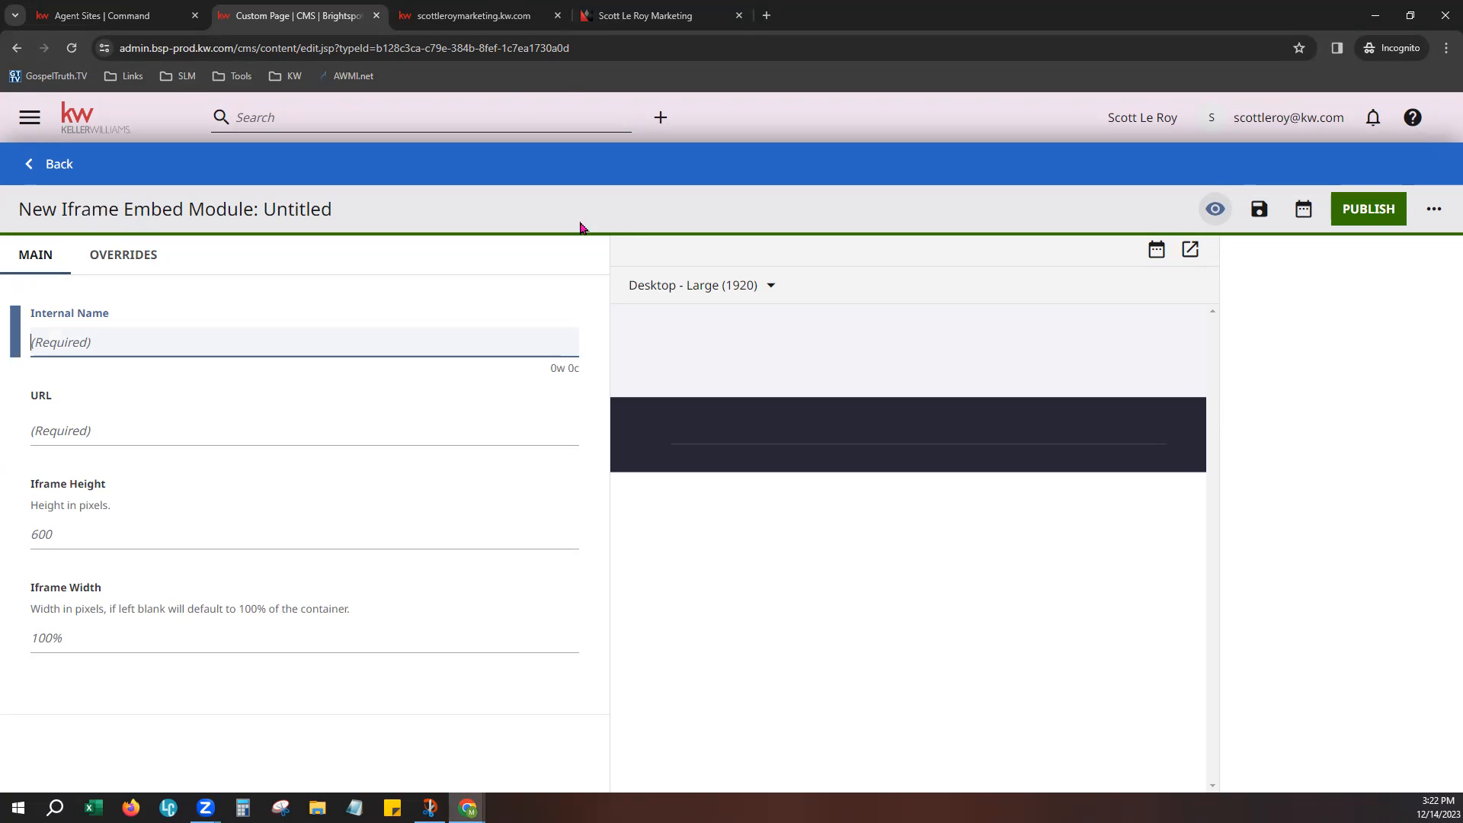
Copy the web address of the Scott Le Roy Marketing site, scottleroymarketing.com, from its open browser tab
{"action": "left_click", "coordinate": [627, 22]}
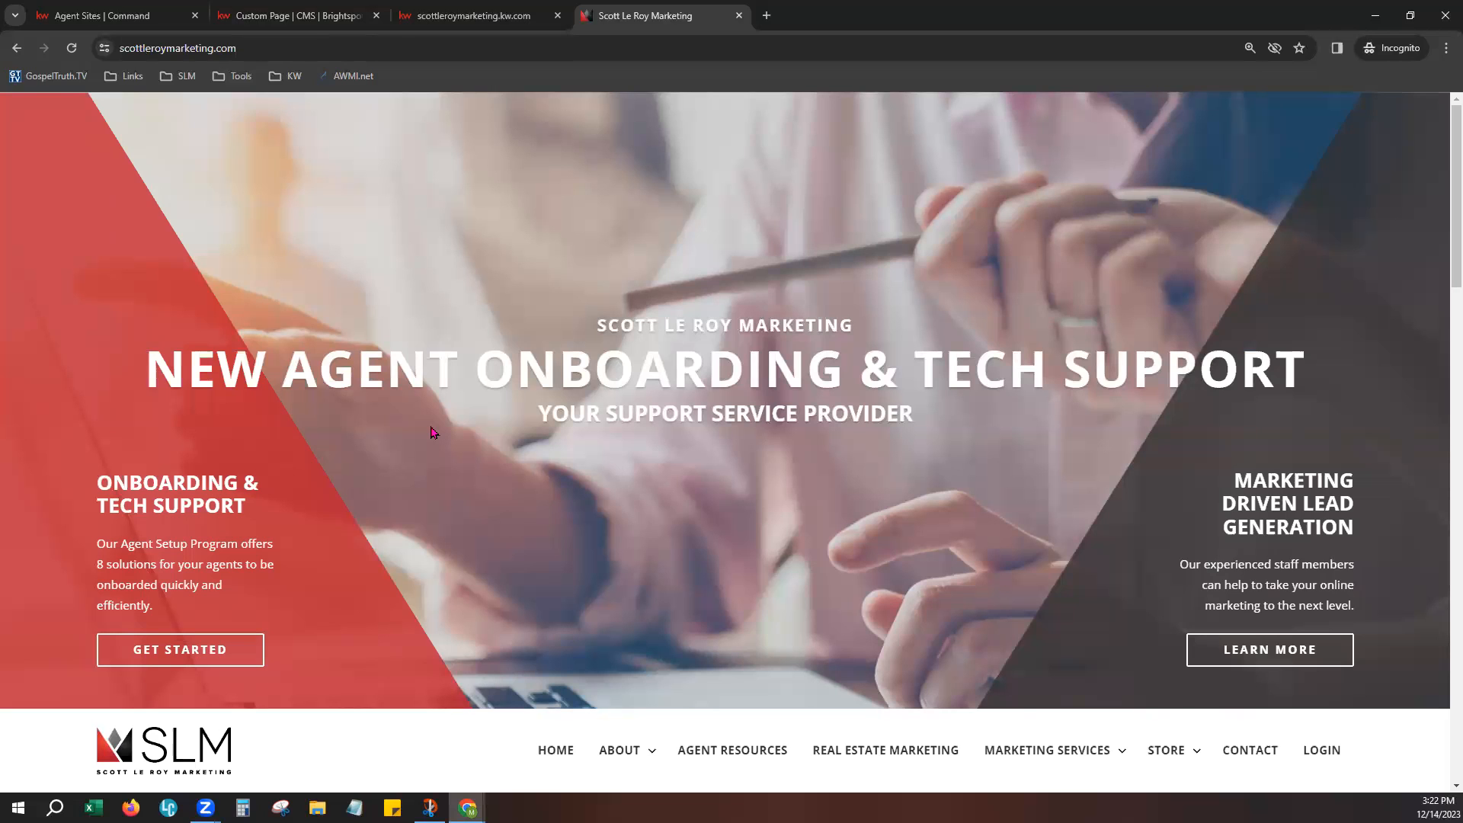
{"action": "left_click", "coordinate": [213, 47]}
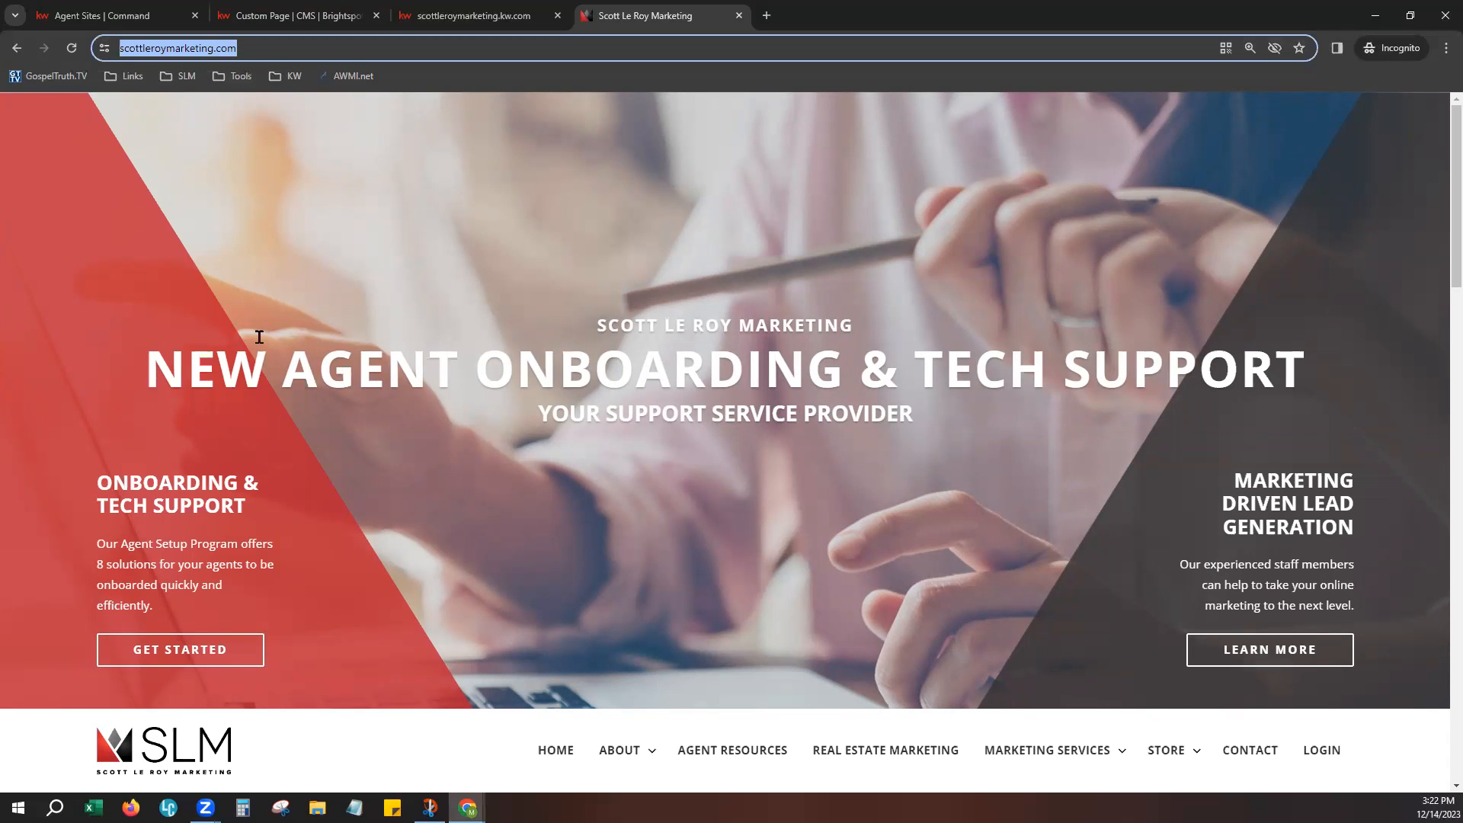
{"action": "right_click", "coordinate": [205, 49]}
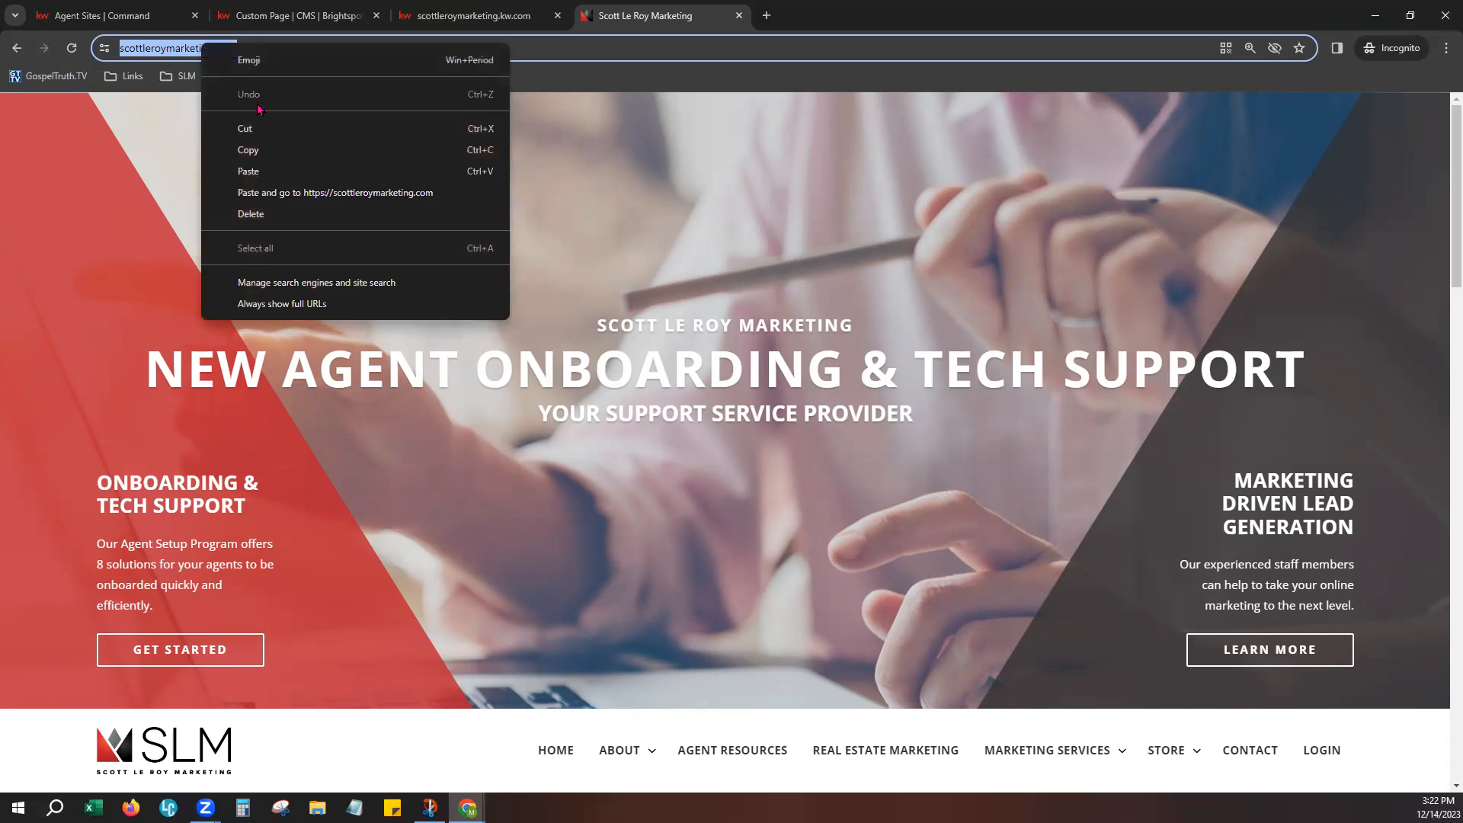
{"action": "left_click", "coordinate": [294, 143]}
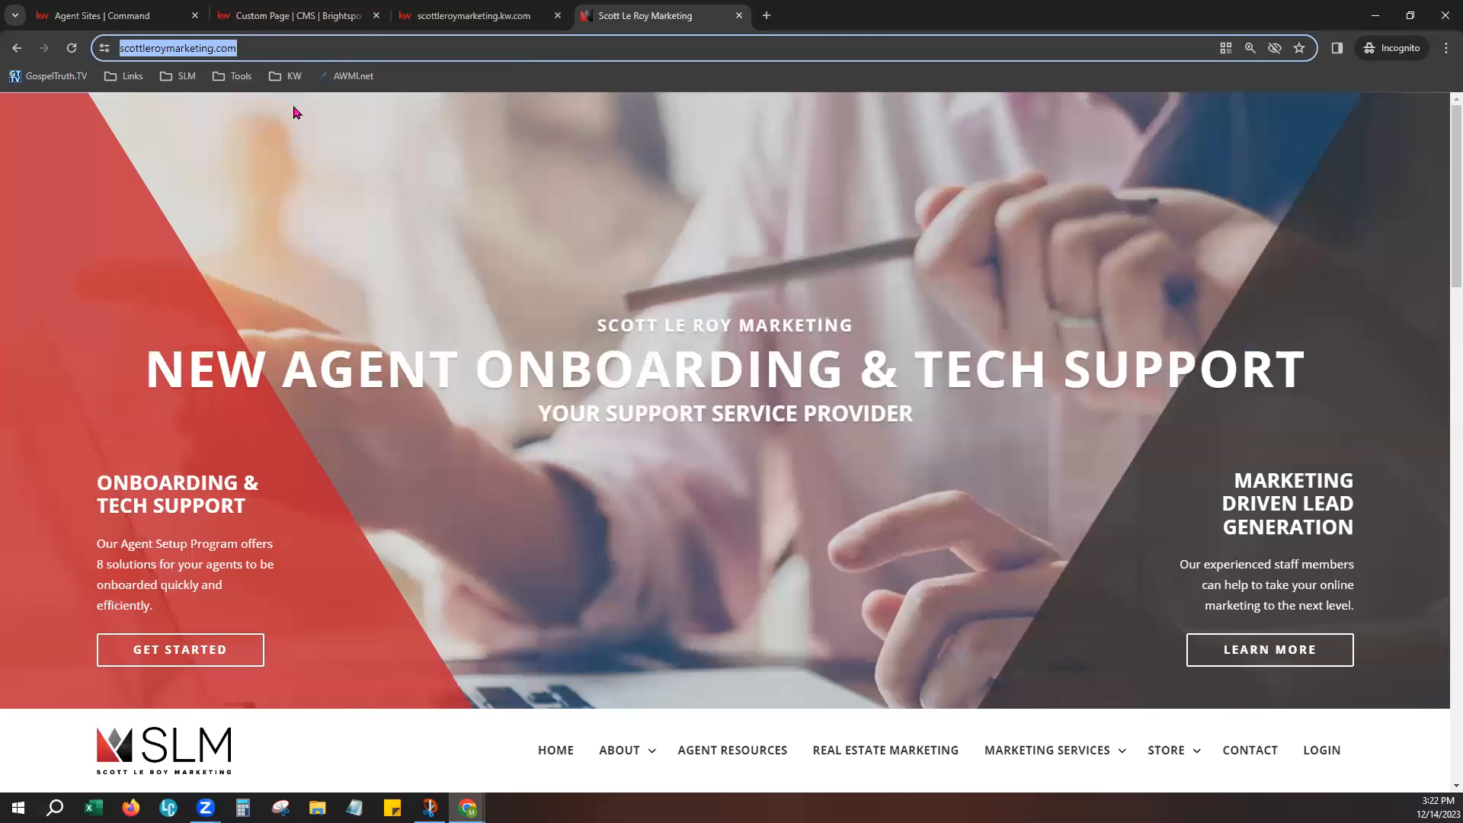
{"action": "left_click", "coordinate": [290, 27]}
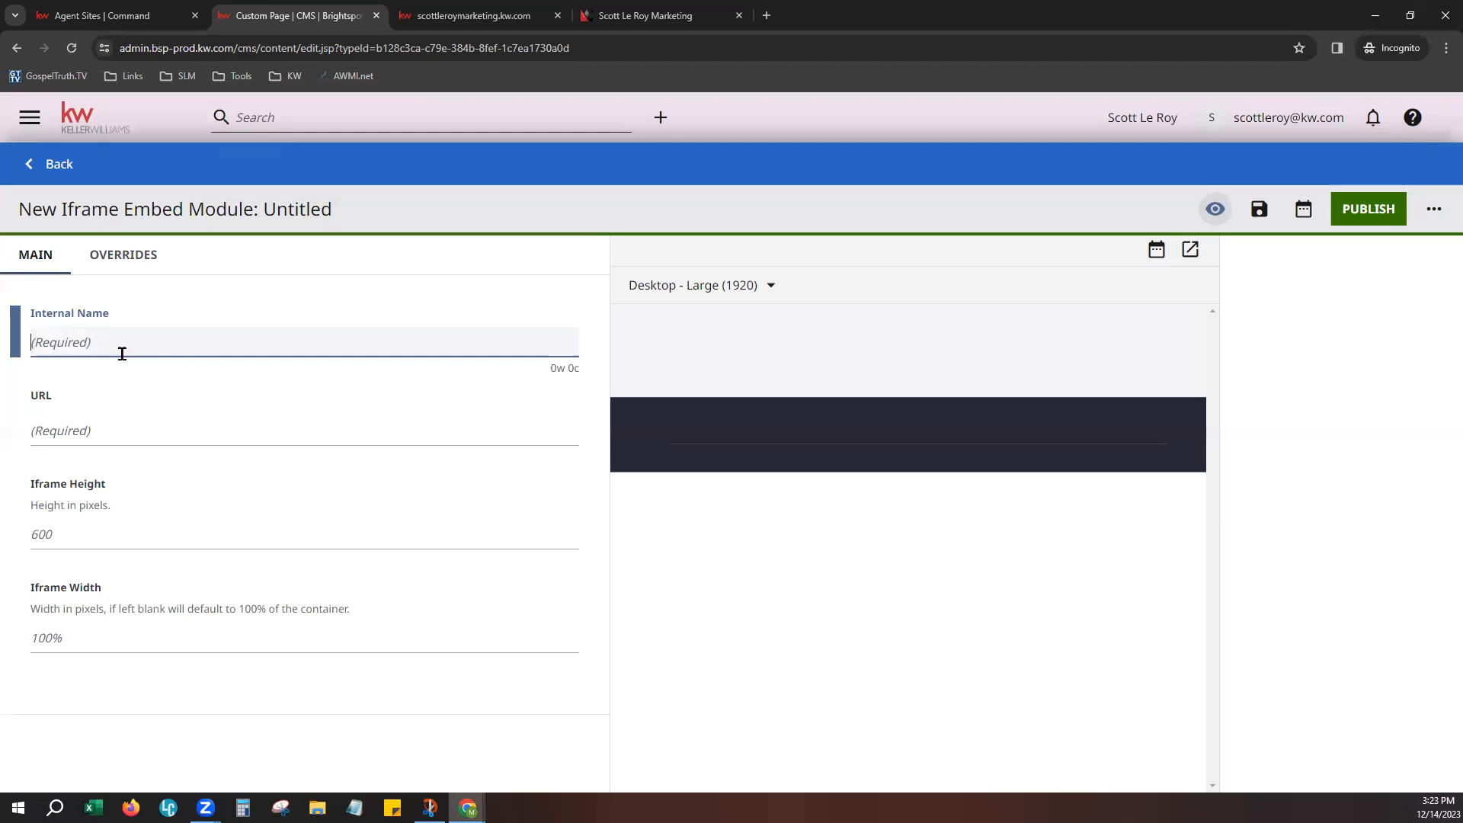
{"action": "type", "text": "Demo SLM"}
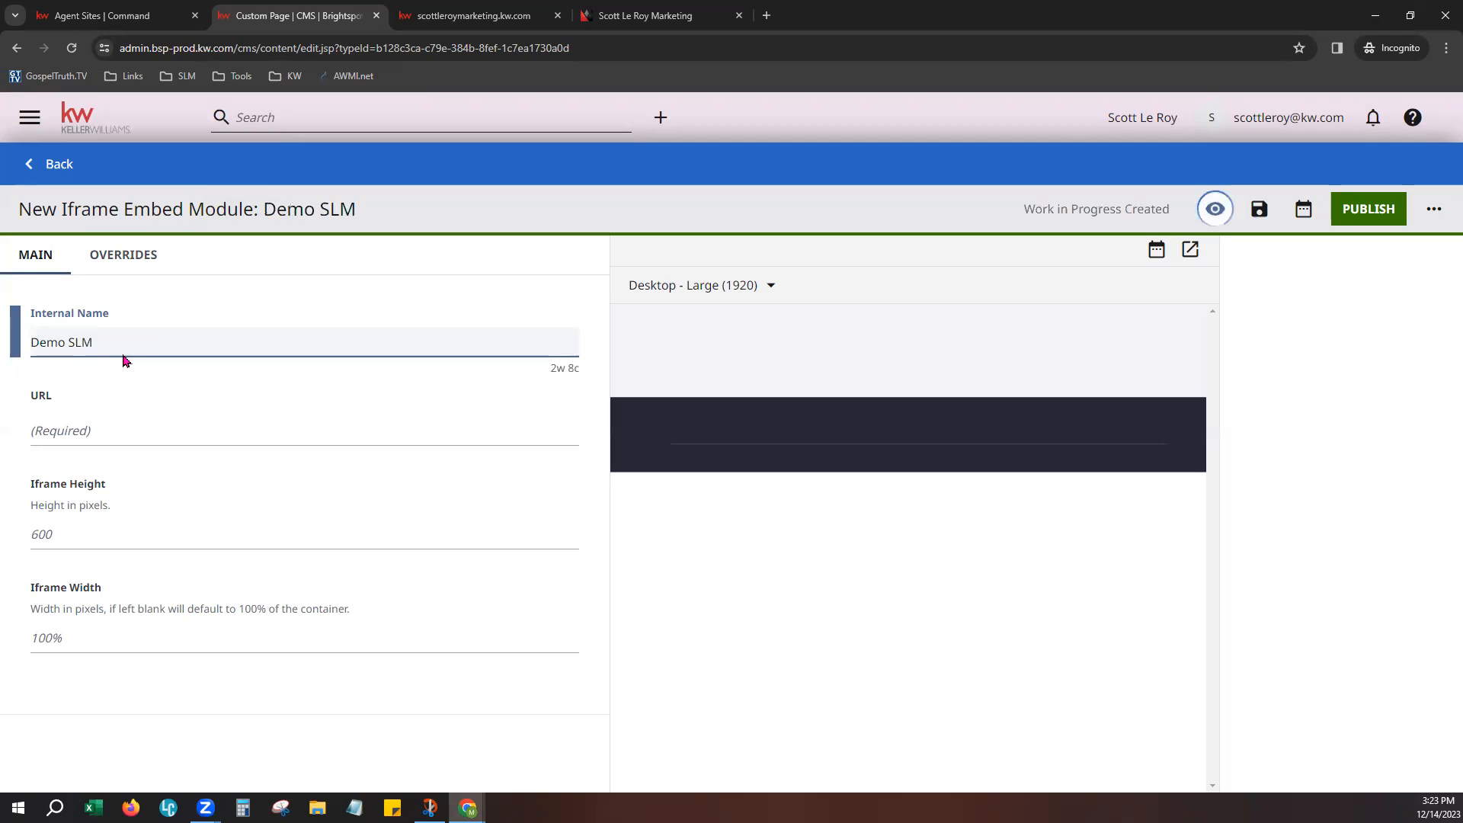
{"action": "type", "text": " Iframe"}
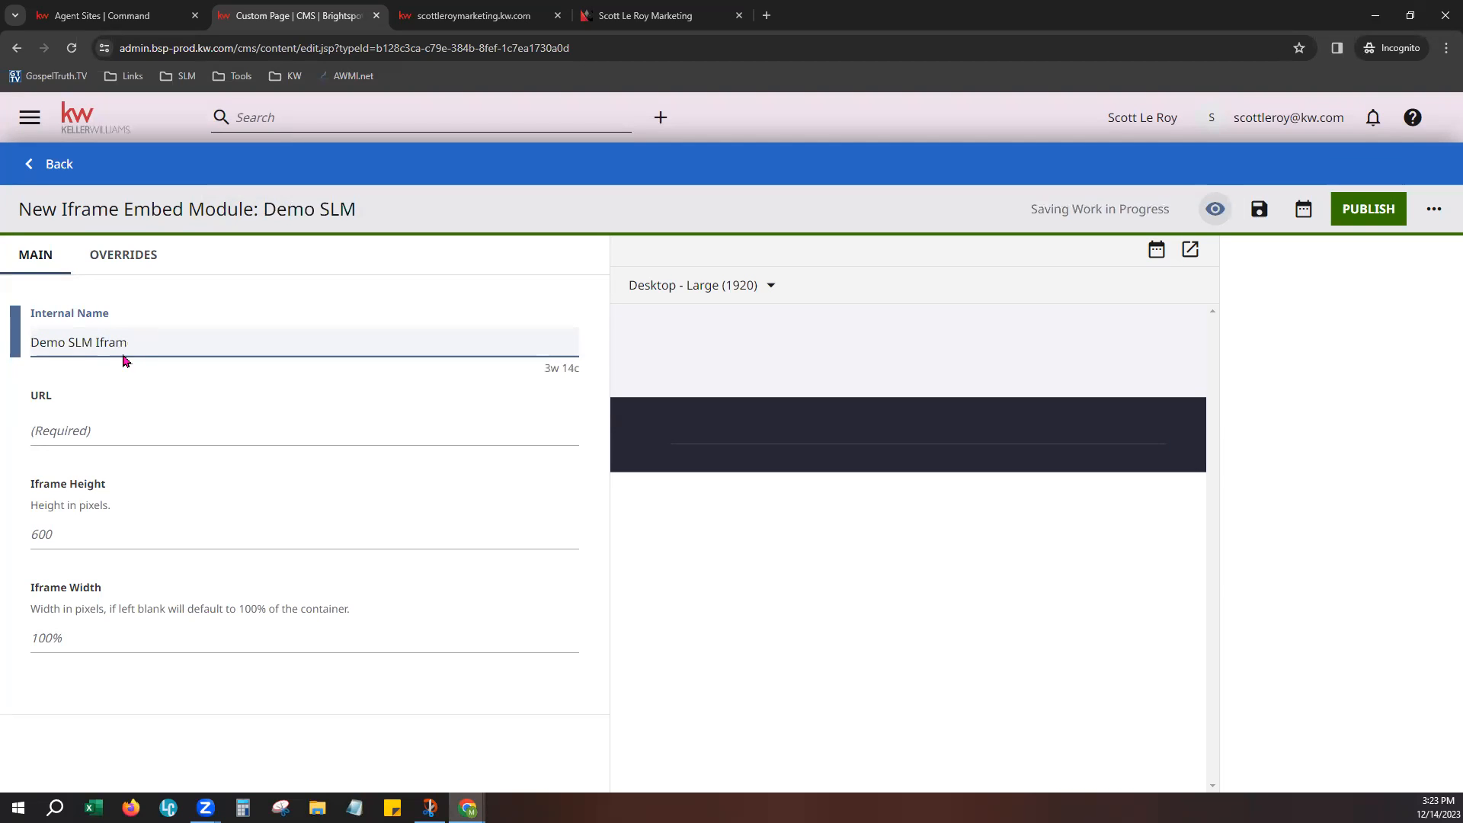
{"action": "key", "text": "BackSpace"}
{"action": "key", "text": "BackSpace"}
{"action": "key", "text": "BackSpace"}
{"action": "key", "text": "BackSpace"}
{"action": "key", "text": "BackSpace"}
{"action": "key", "text": "BackSpace"}
{"action": "key", "text": "BackSpace"}
{"action": "type", "text": "Website"}
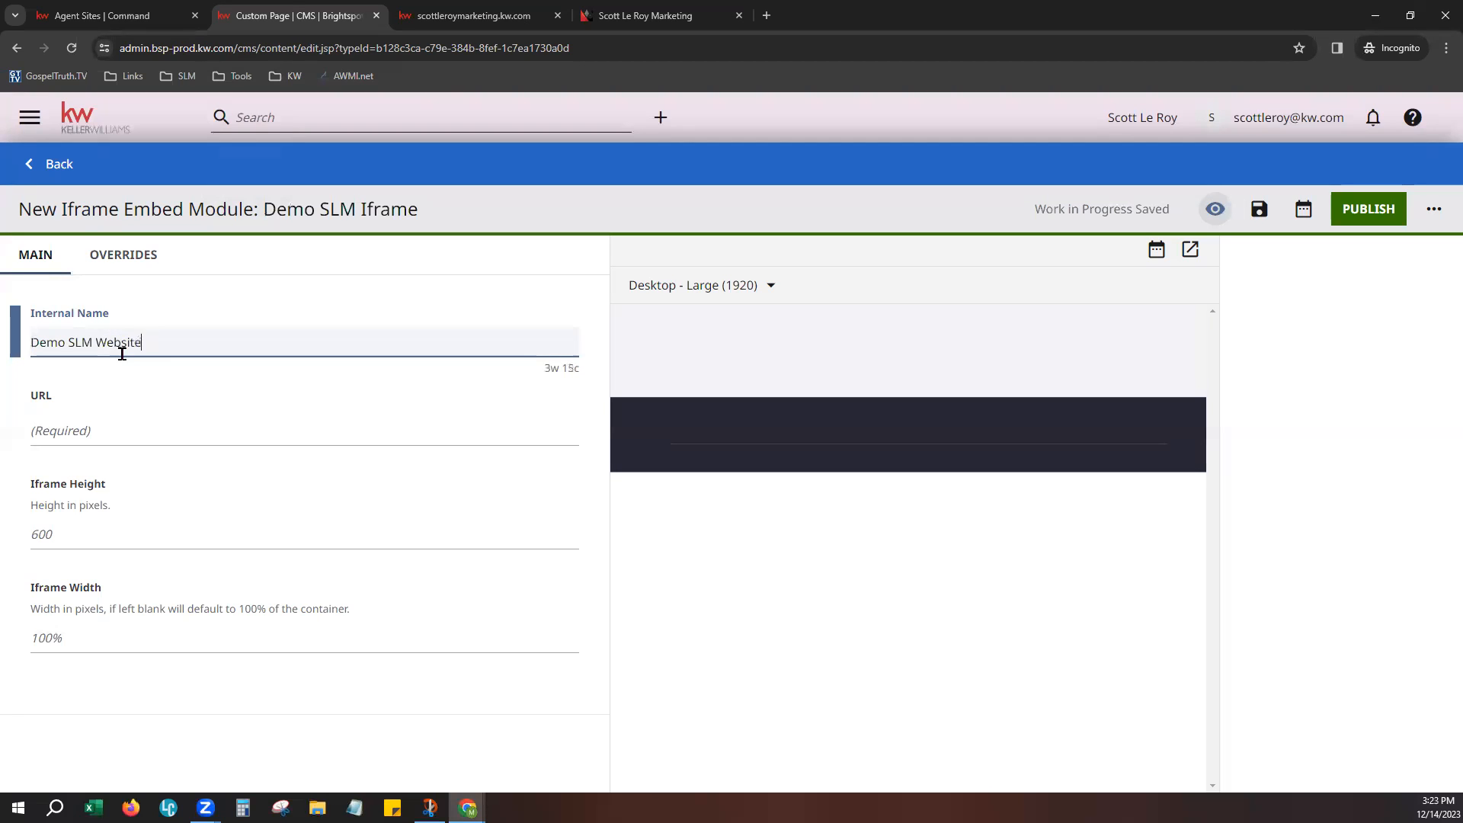
{"action": "left_click", "coordinate": [139, 427]}
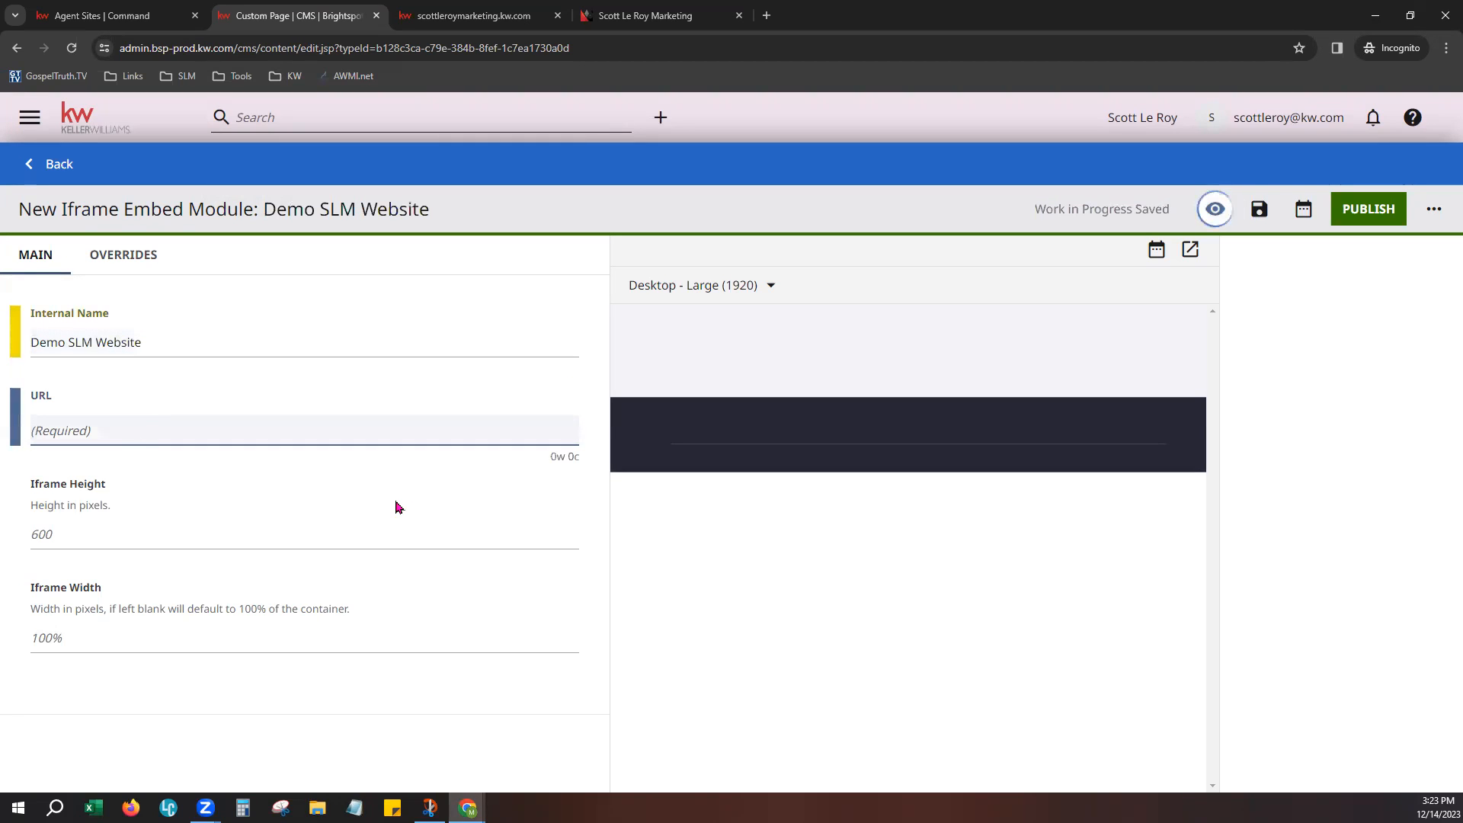
{"action": "key", "text": "ctrl+v"}
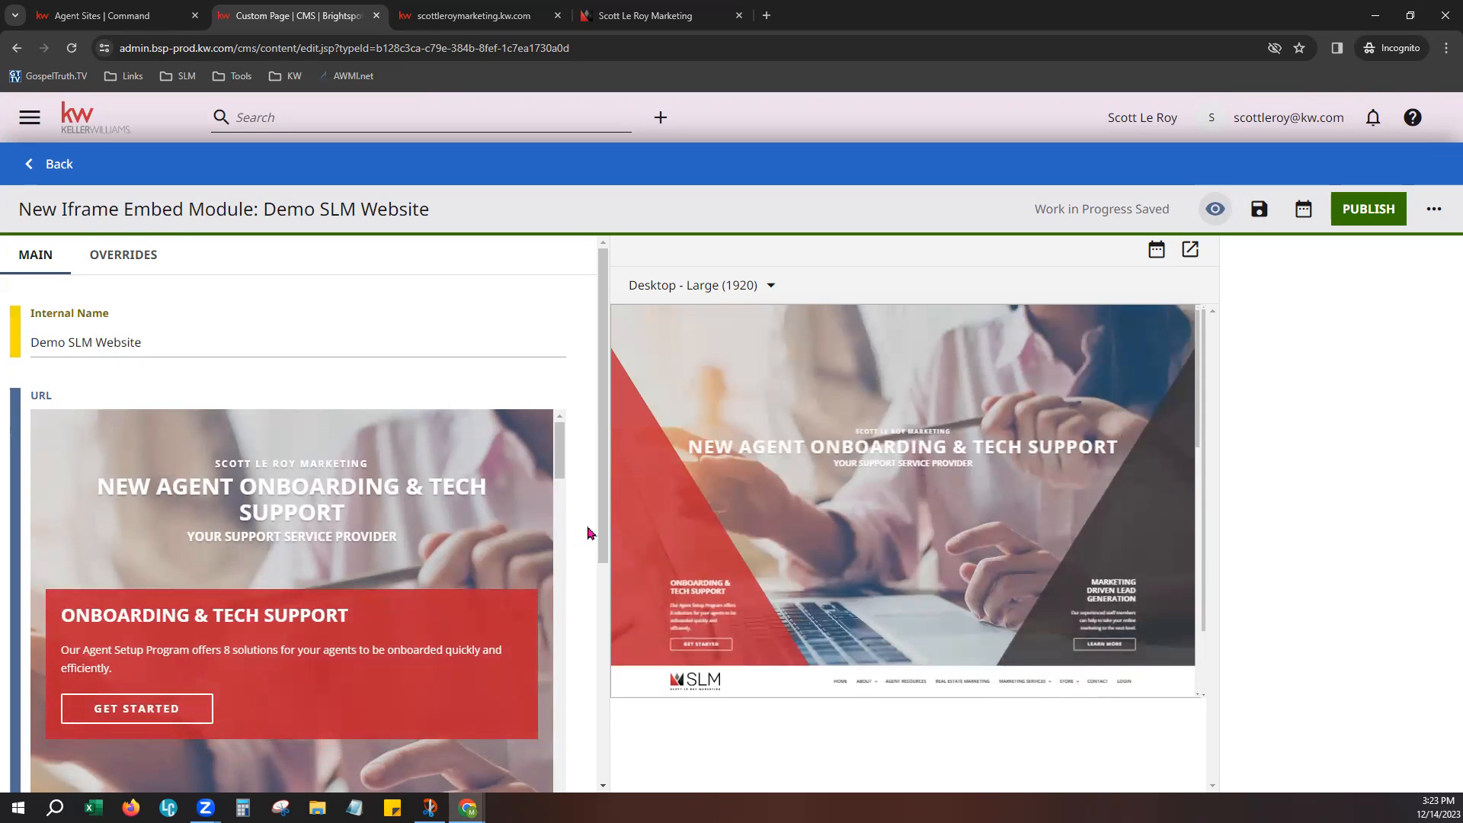
Set the iframe height to 600 pixels and check how the embedded site scrolls in the preview
{"action": "scroll", "coordinate": [588, 530], "scroll_direction": "down", "scroll_amount": 5}
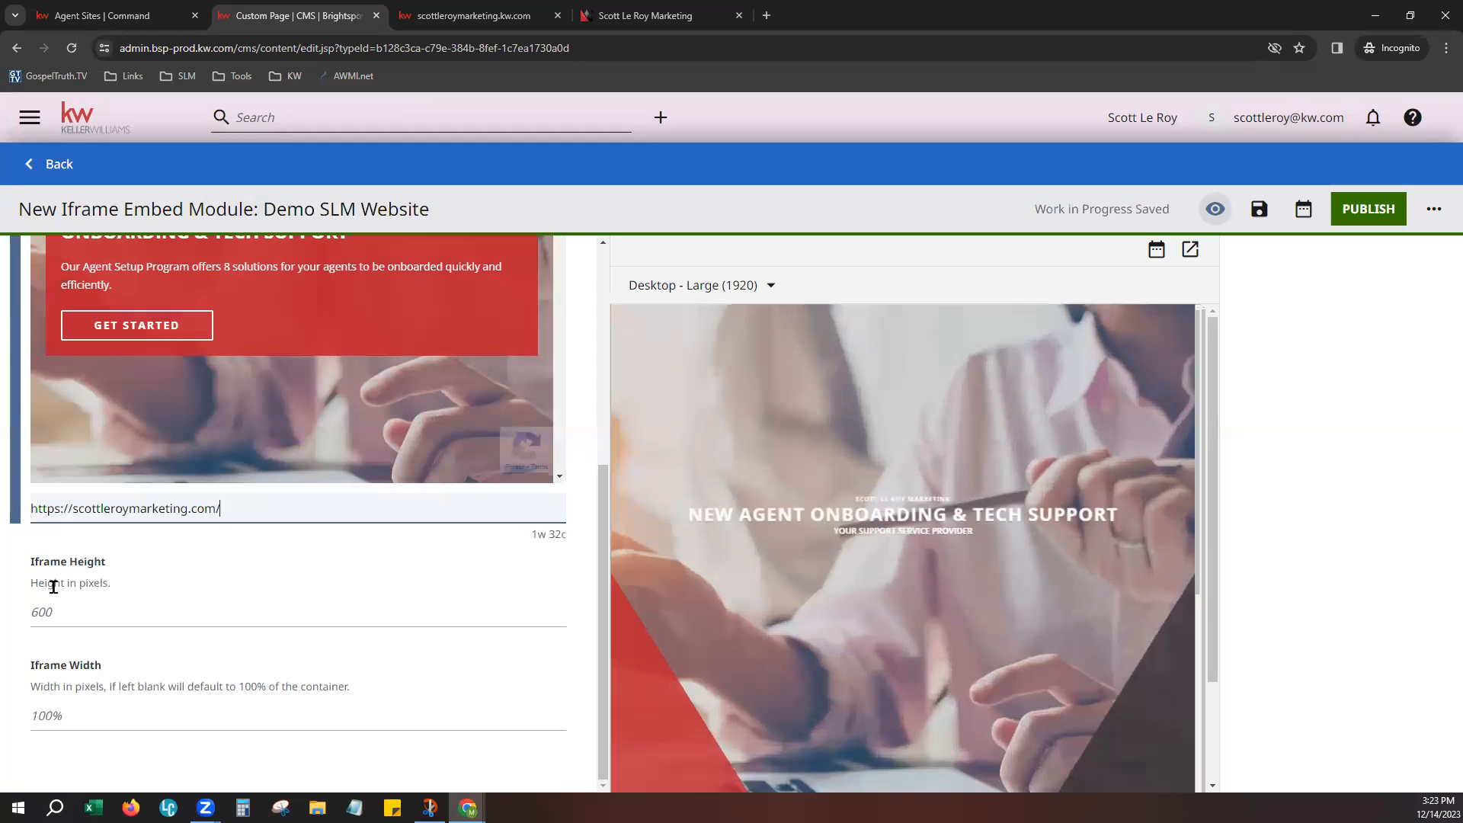
{"action": "left_click_drag", "start_coordinate": [47, 585], "coordinate": [105, 587]}
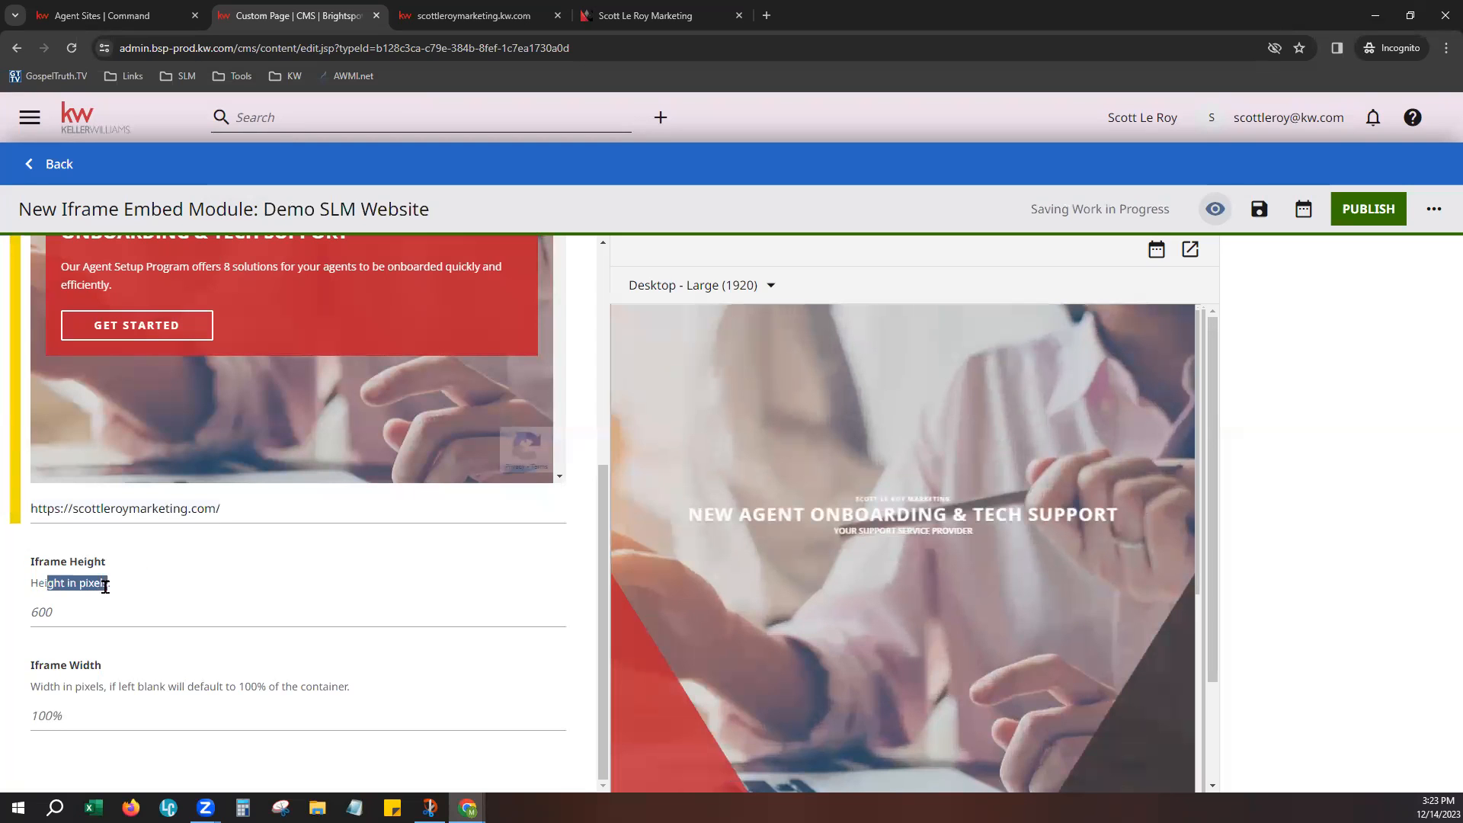
{"action": "left_click", "coordinate": [122, 622]}
{"action": "type", "text": "600"}
{"action": "left_click", "coordinate": [192, 588]}
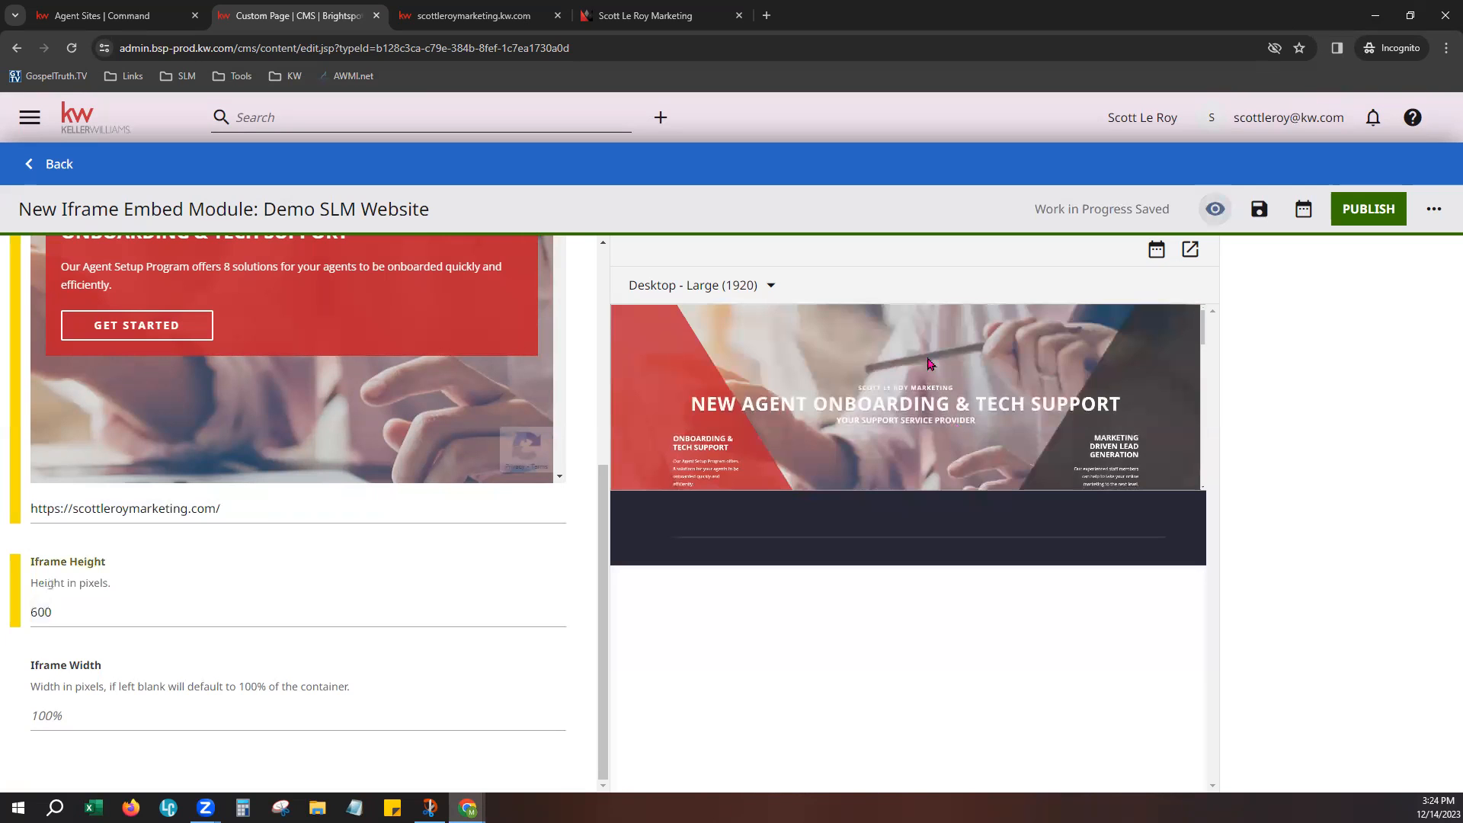
{"action": "scroll", "coordinate": [938, 438], "scroll_direction": "down", "scroll_amount": 5}
{"action": "scroll", "coordinate": [908, 435], "scroll_direction": "up", "scroll_amount": 5}
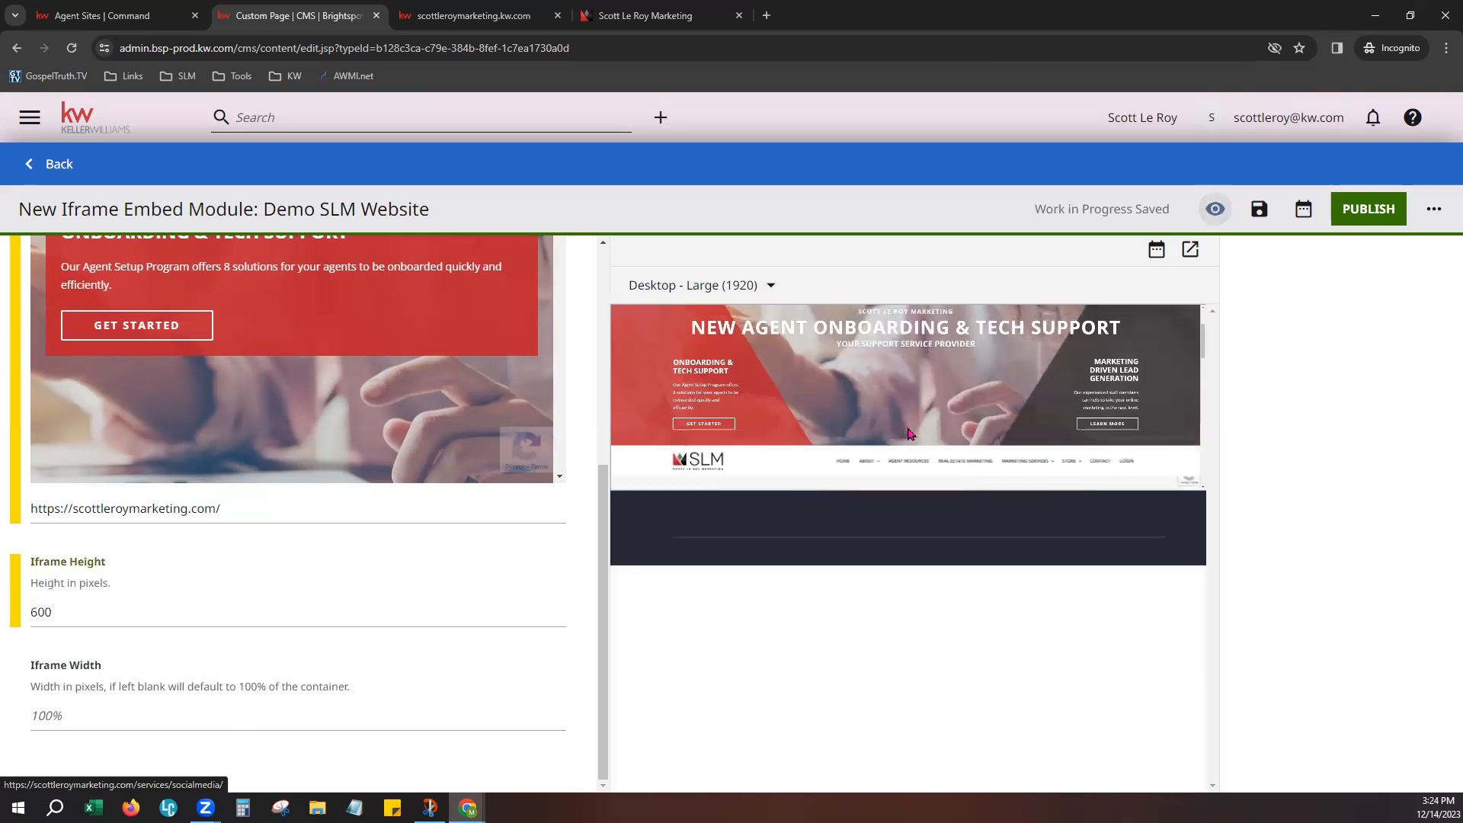
Increase the iframe height to a much larger pixel value so more of the embedded website shows
{"action": "double_click", "coordinate": [39, 610]}
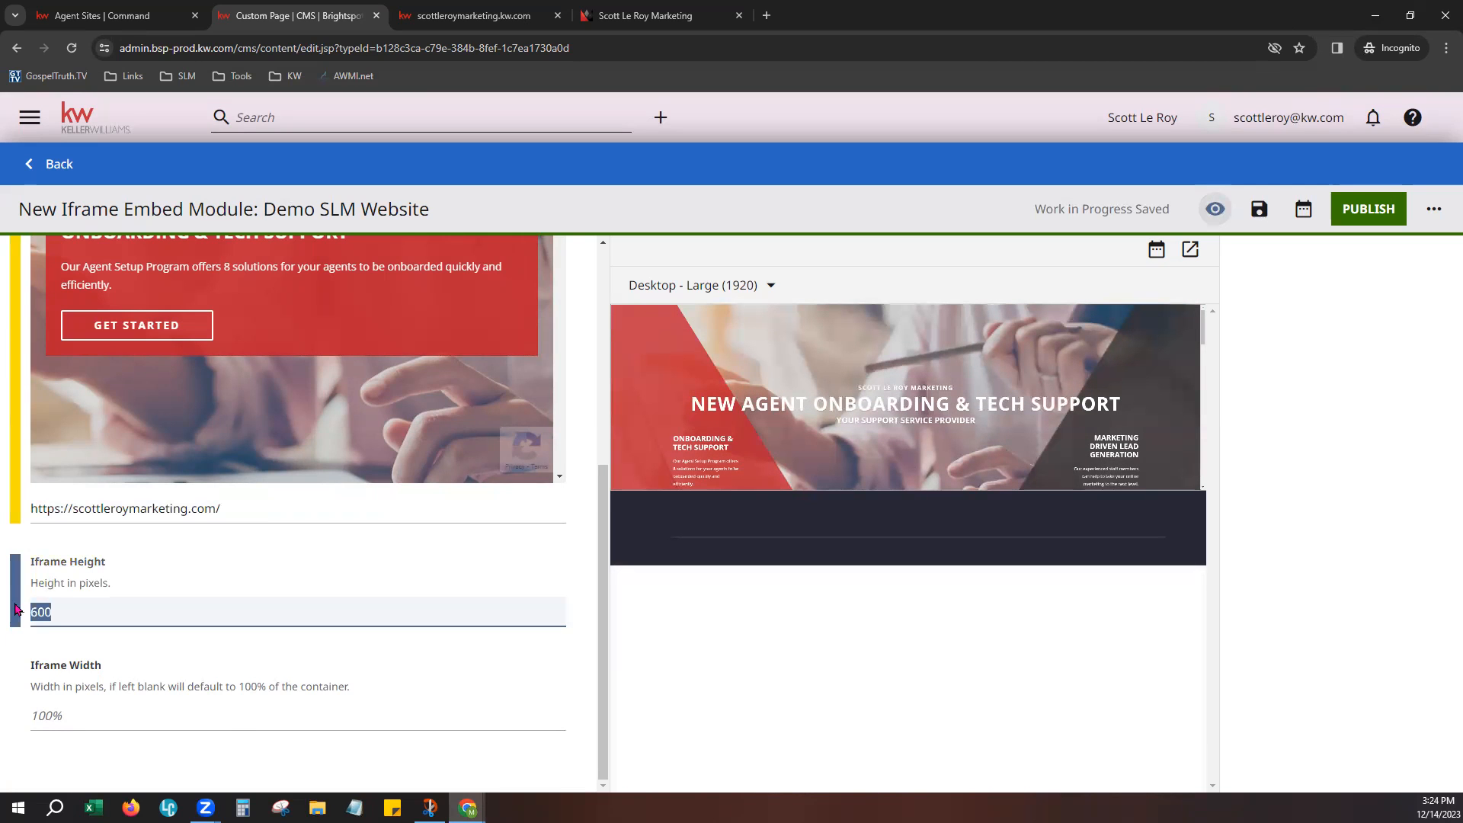
{"action": "type", "text": "300"}
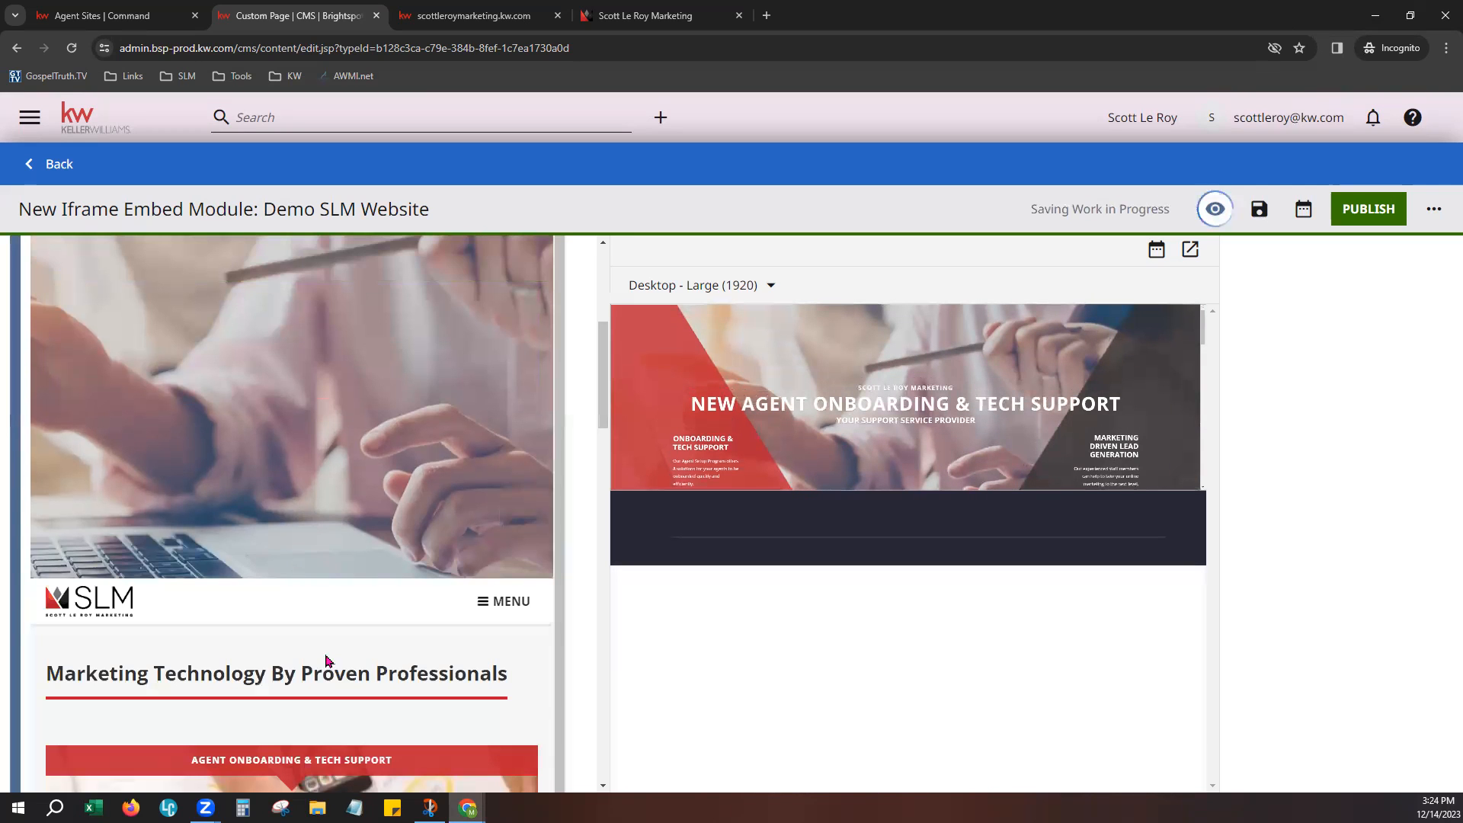
{"action": "scroll", "coordinate": [555, 746], "scroll_direction": "down", "scroll_amount": 15}
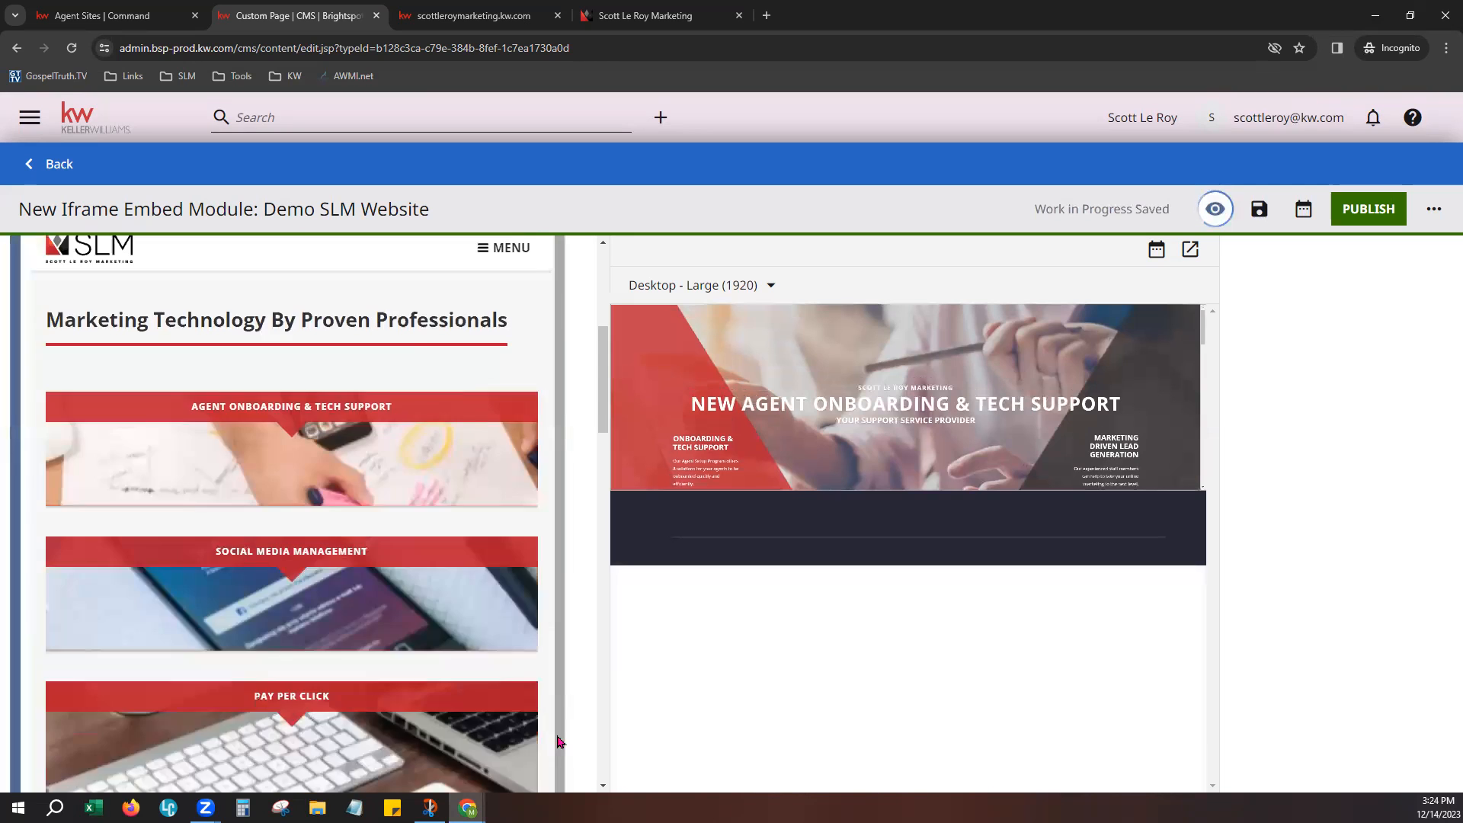
Check how the embedded site displays at 3000 pixels height in the preview and review the preview device sizes on offer
{"action": "scroll", "coordinate": [576, 736], "scroll_direction": "down", "scroll_amount": 5}
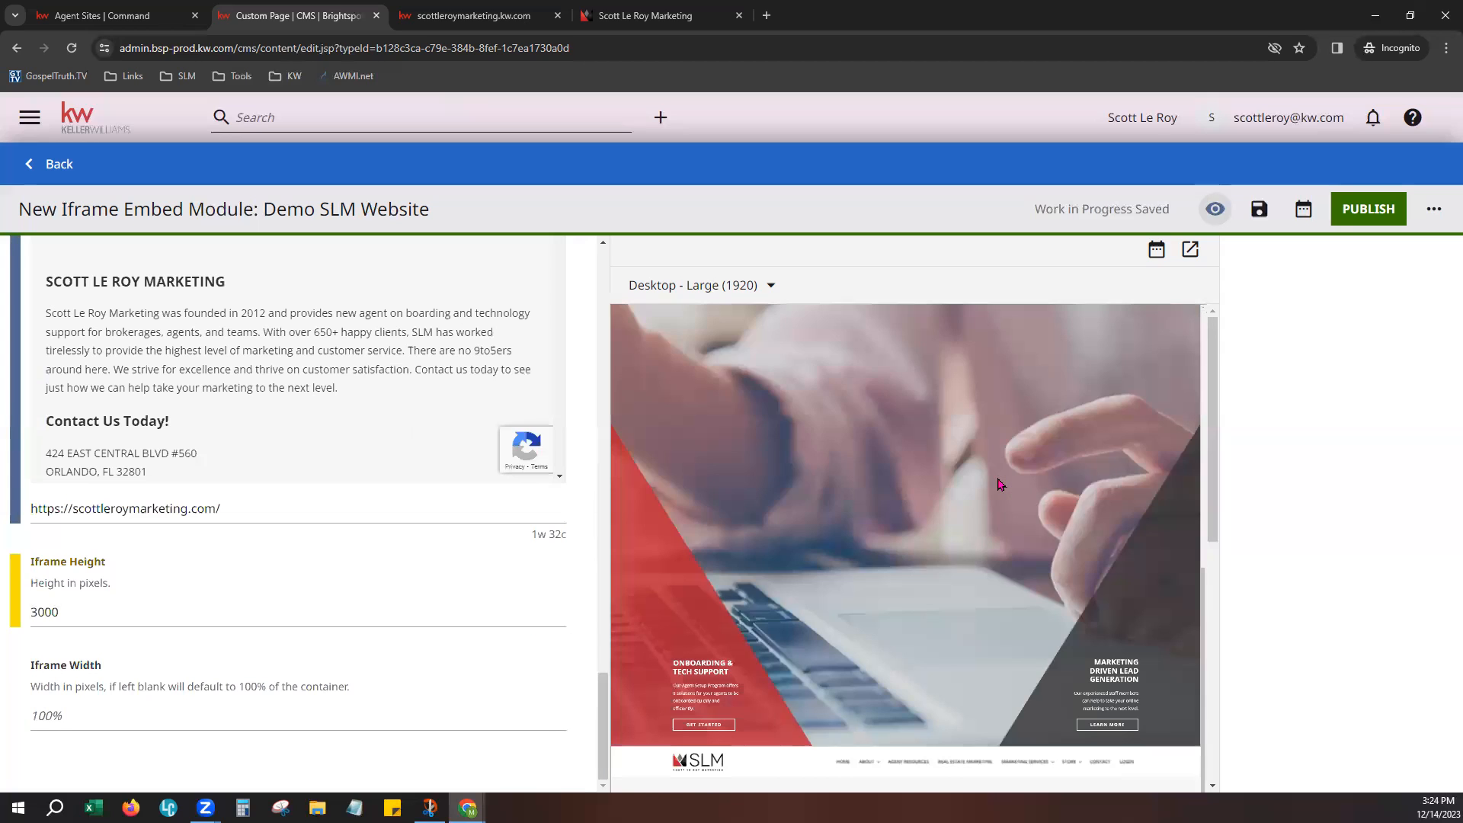
{"action": "scroll", "coordinate": [1068, 595], "scroll_direction": "down", "scroll_amount": 5}
{"action": "scroll", "coordinate": [1141, 644], "scroll_direction": "down", "scroll_amount": 10}
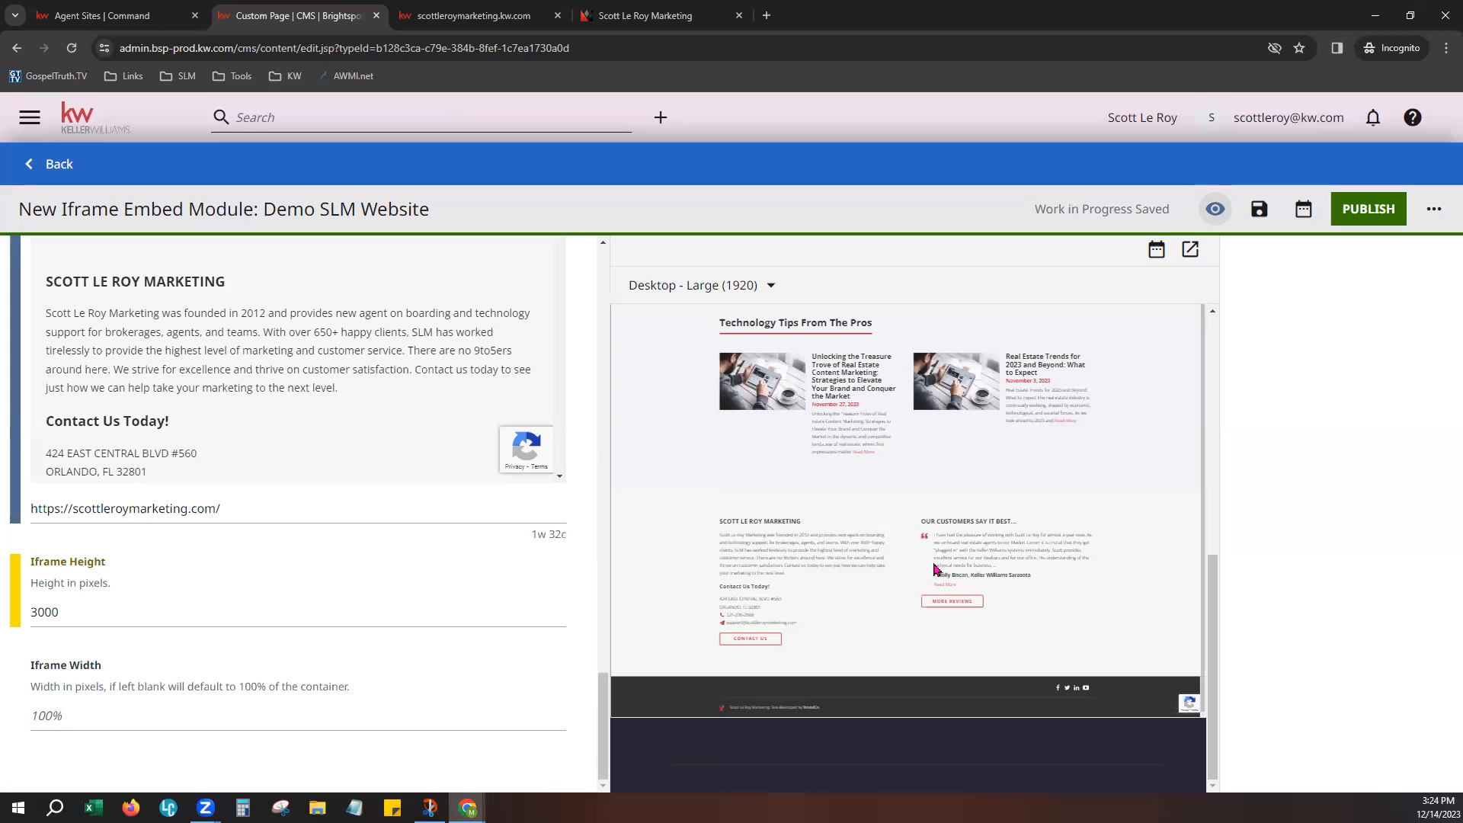
{"action": "left_click", "coordinate": [700, 285]}
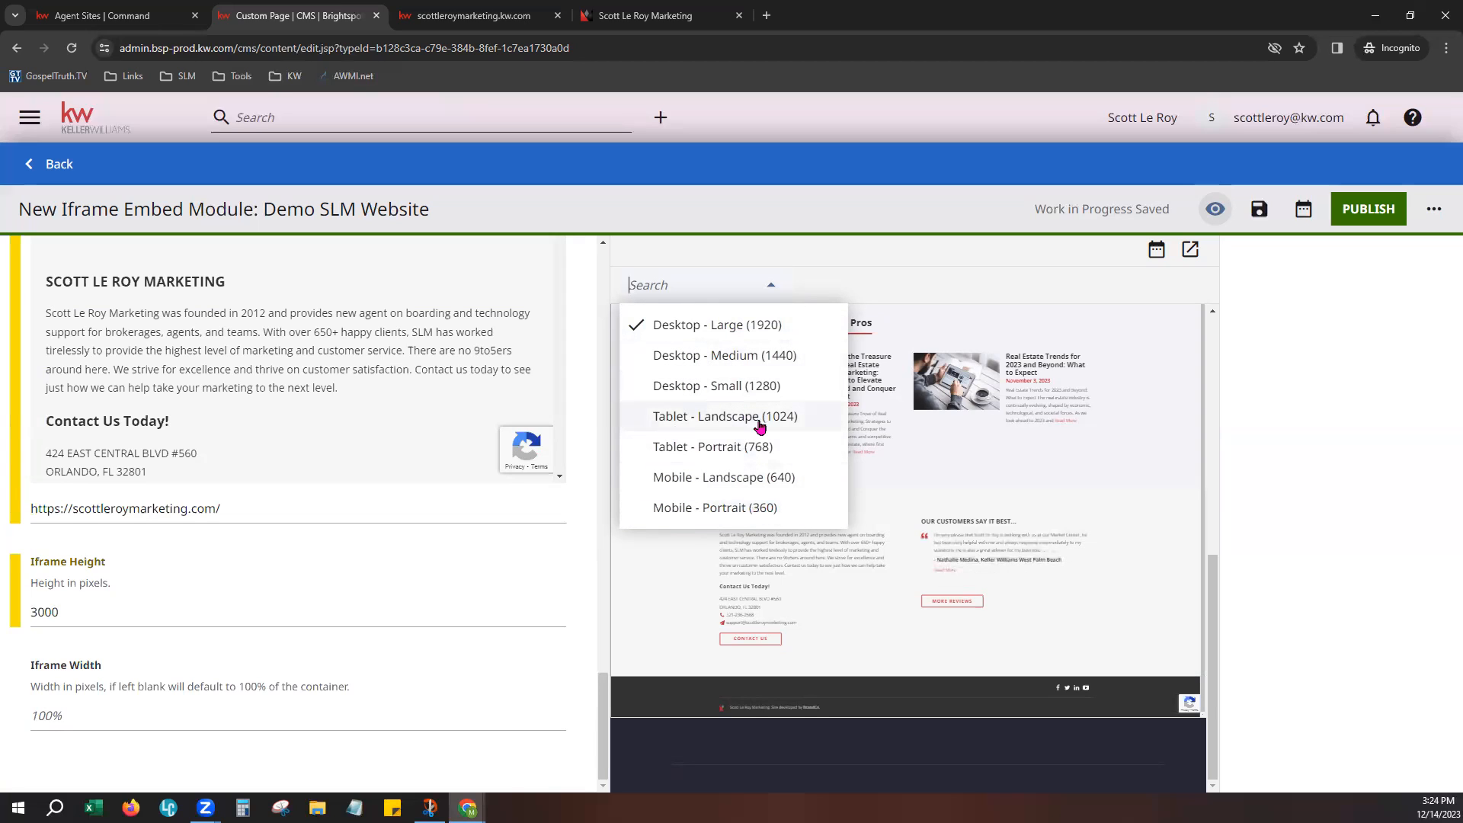
{"action": "left_click", "coordinate": [1350, 409]}
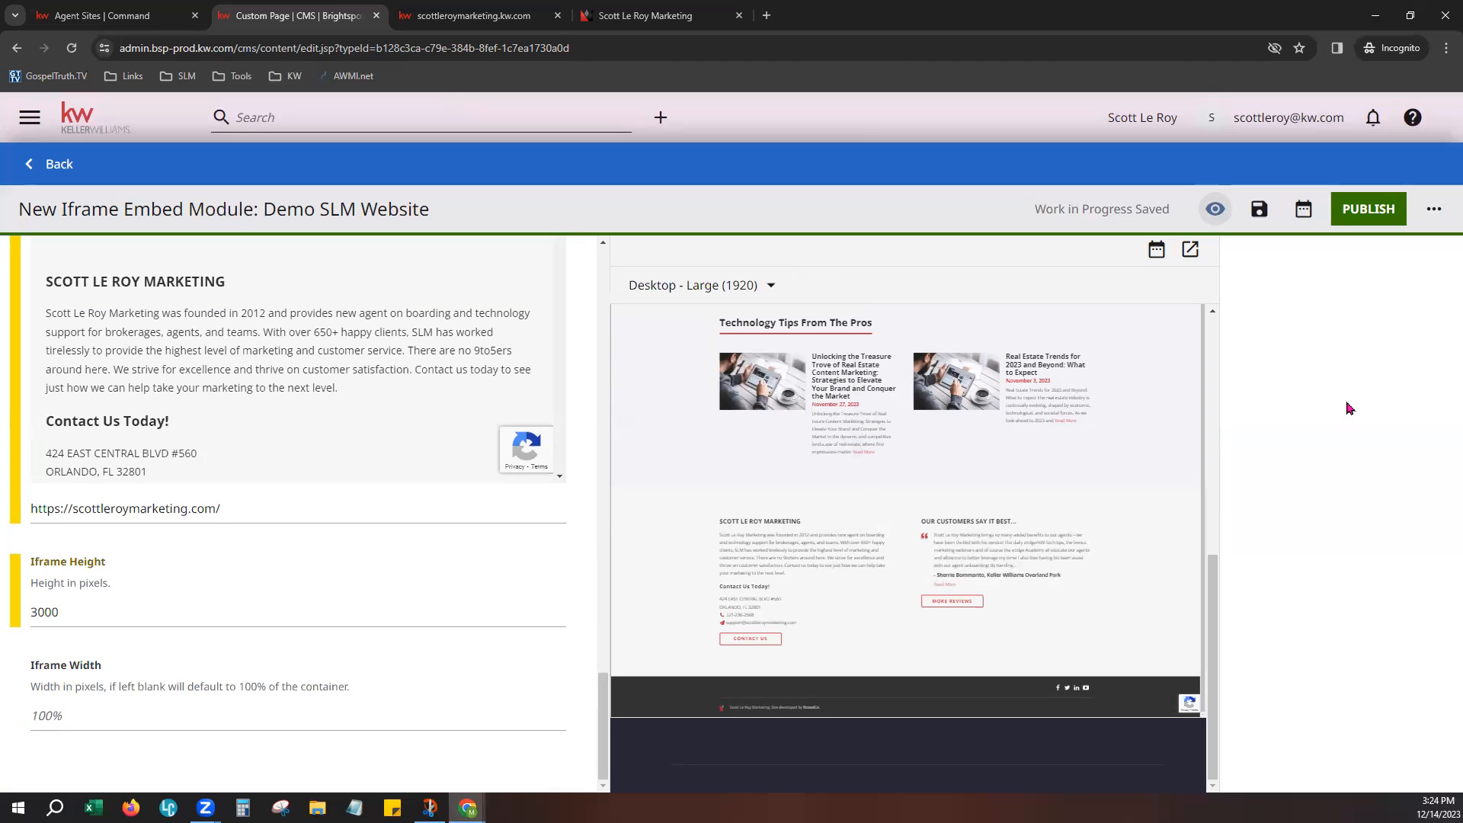
Publish the iframe embed module and select "Demo SLM Website" as the shared embed on the Demo Iframe Page
{"action": "left_click", "coordinate": [1362, 215]}
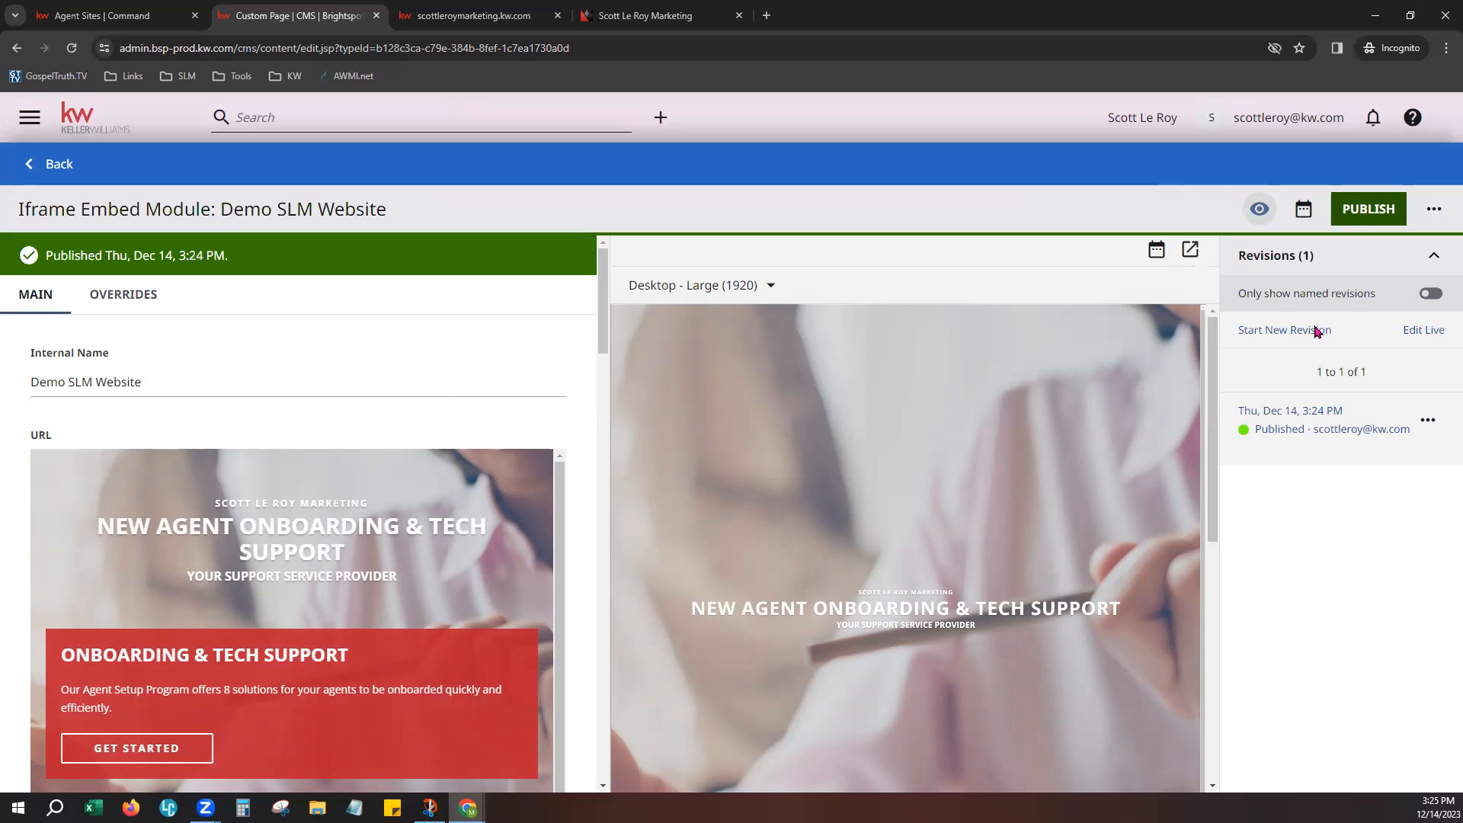
{"action": "left_click", "coordinate": [51, 163]}
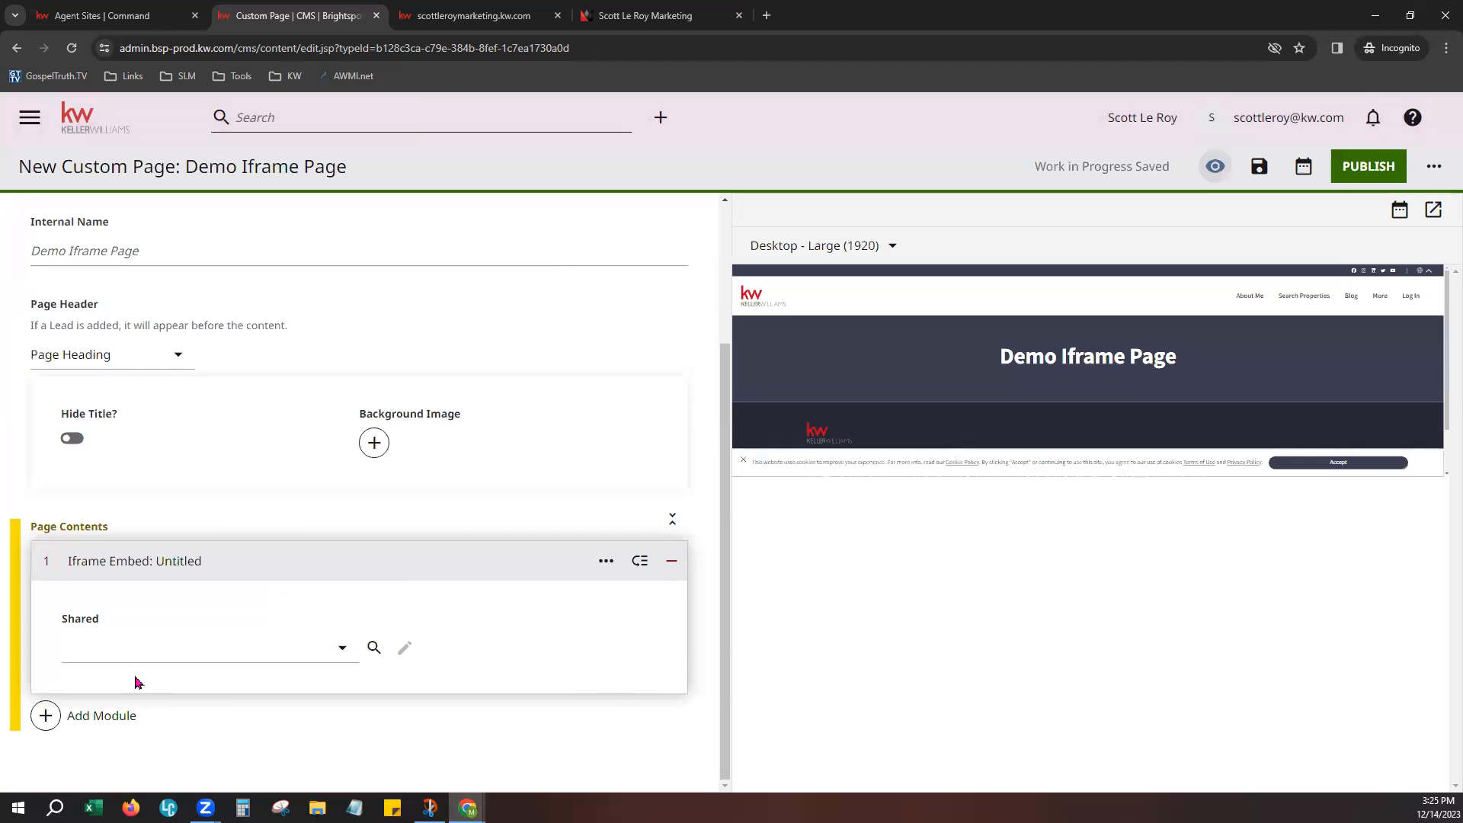
{"action": "left_click", "coordinate": [122, 648]}
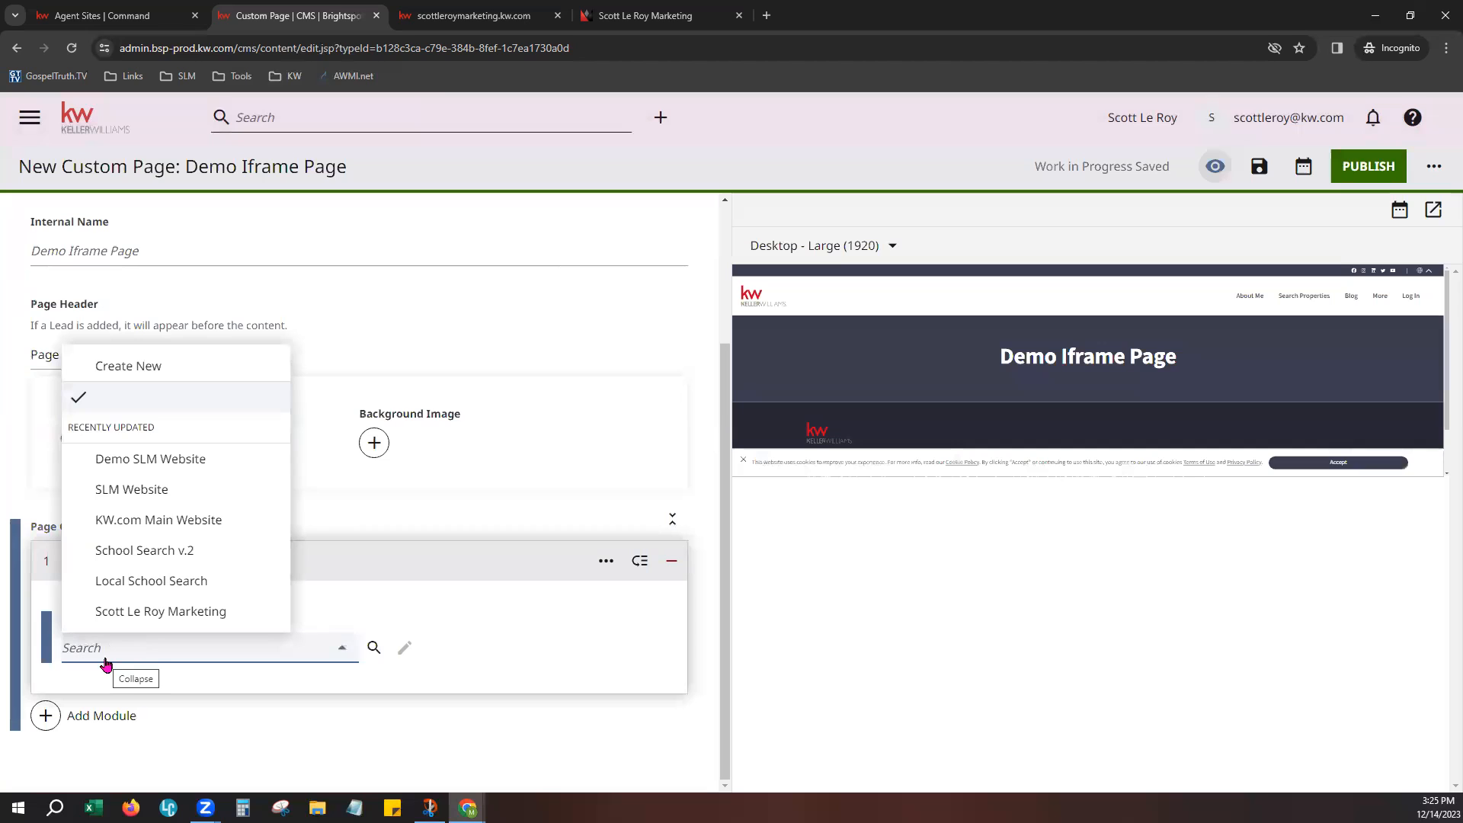
{"action": "left_click", "coordinate": [166, 464]}
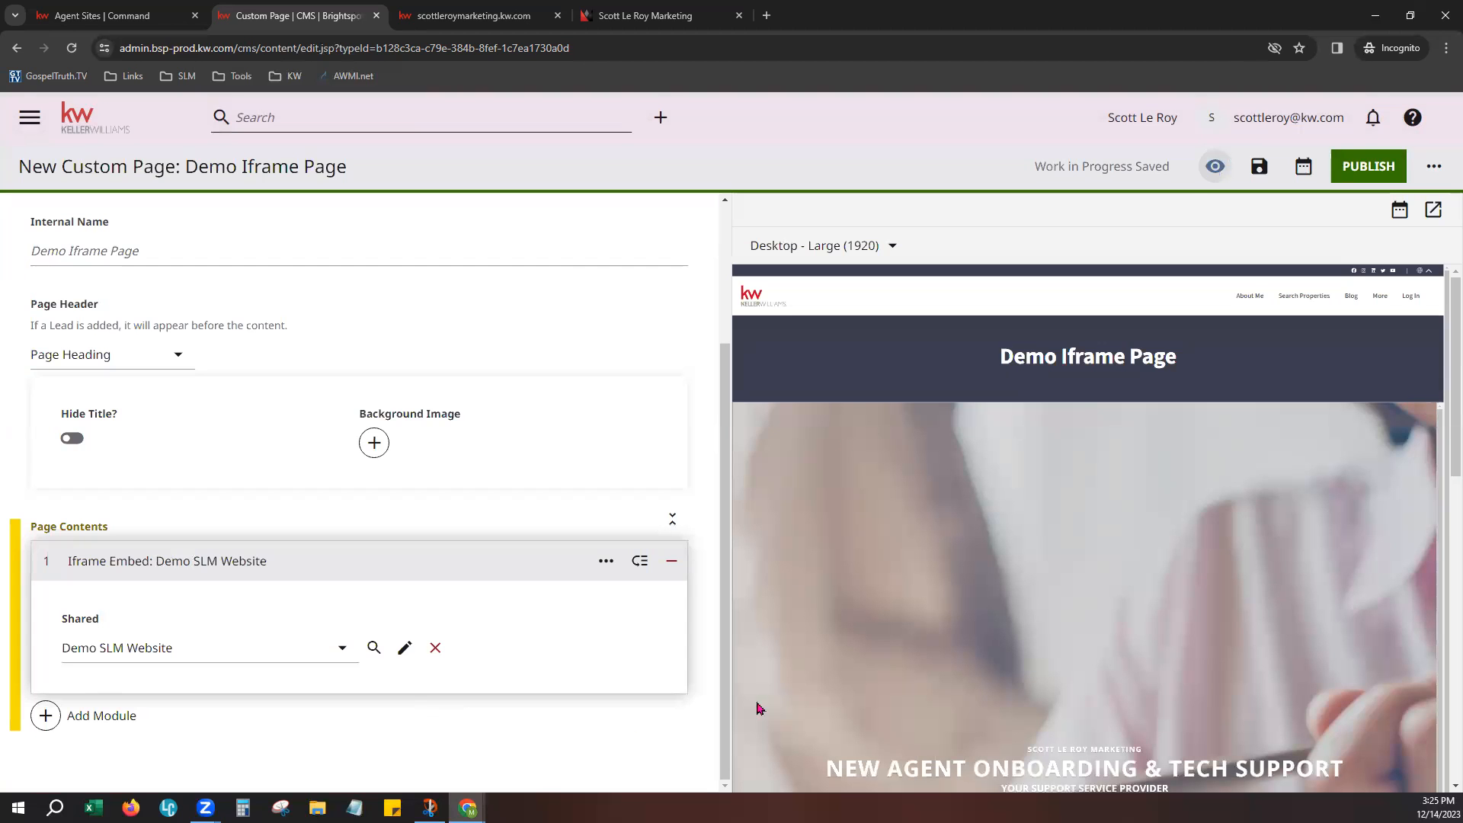
Review the Demo Iframe Page preview from header to footer, including the embedded site and the navigation menu
{"action": "scroll", "coordinate": [1064, 549], "scroll_direction": "down", "scroll_amount": 5}
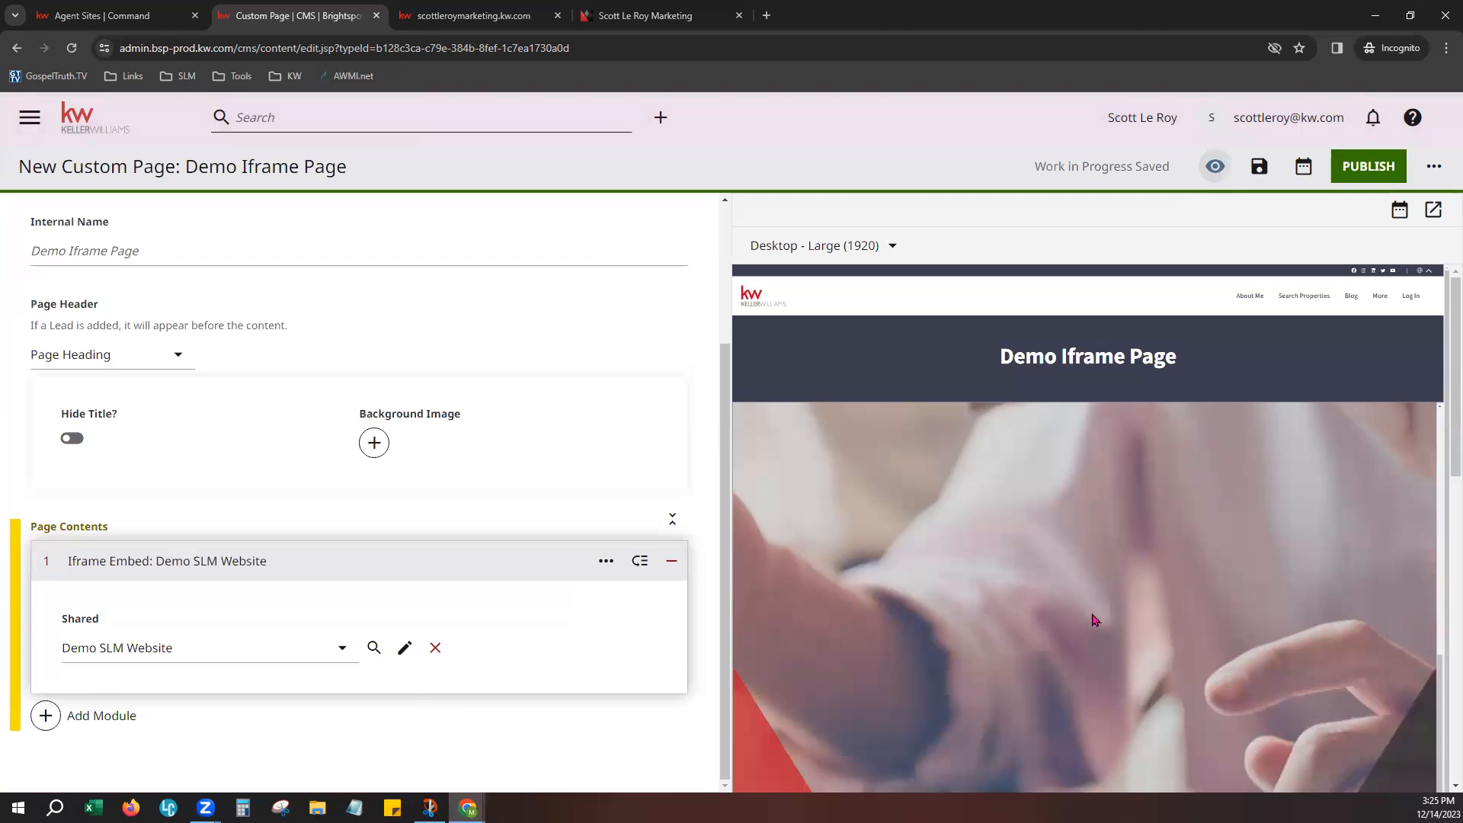
{"action": "scroll", "coordinate": [1095, 620], "scroll_direction": "down", "scroll_amount": 10}
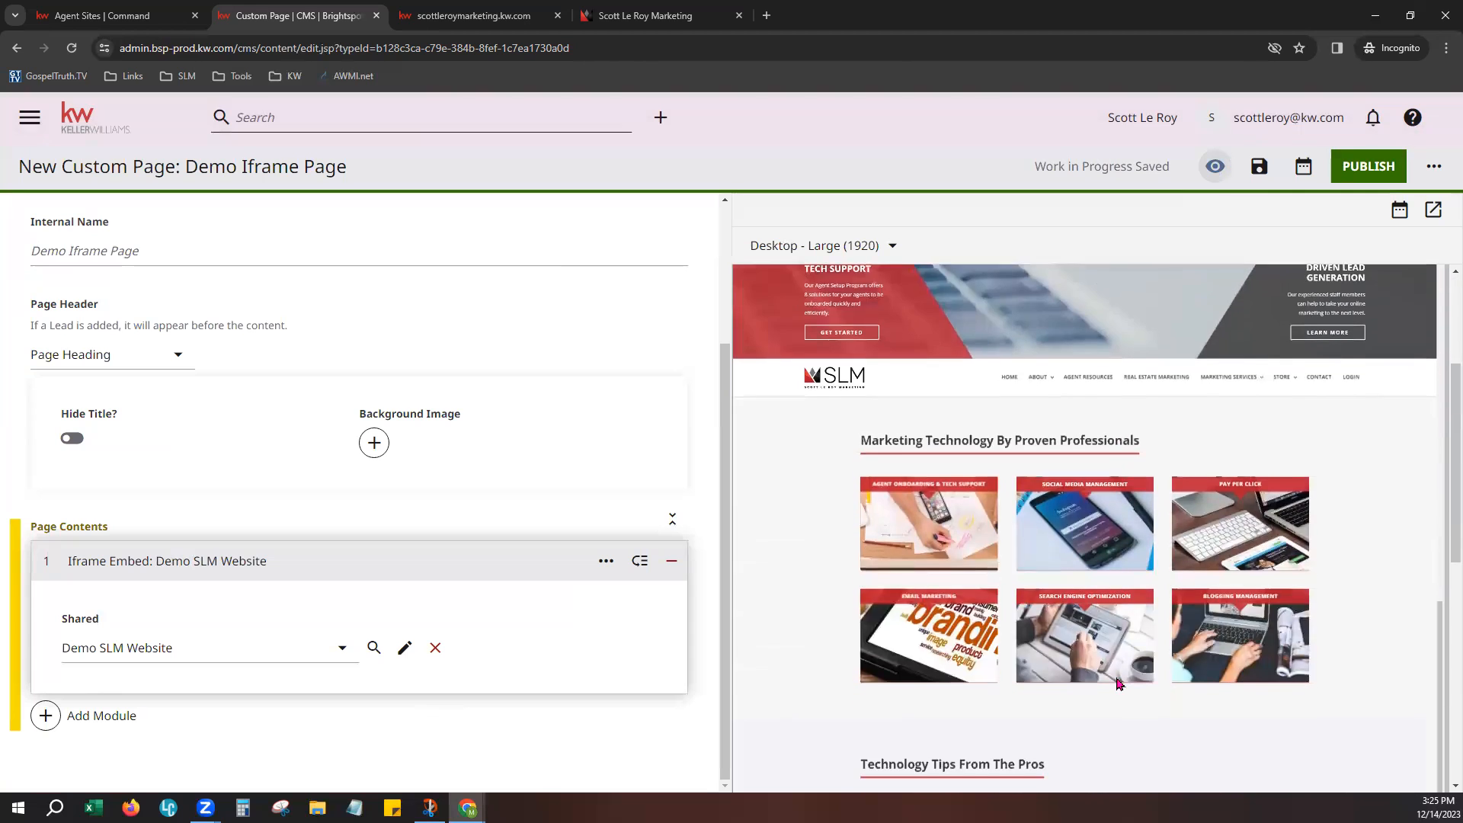
{"action": "scroll", "coordinate": [1119, 683], "scroll_direction": "down", "scroll_amount": 10}
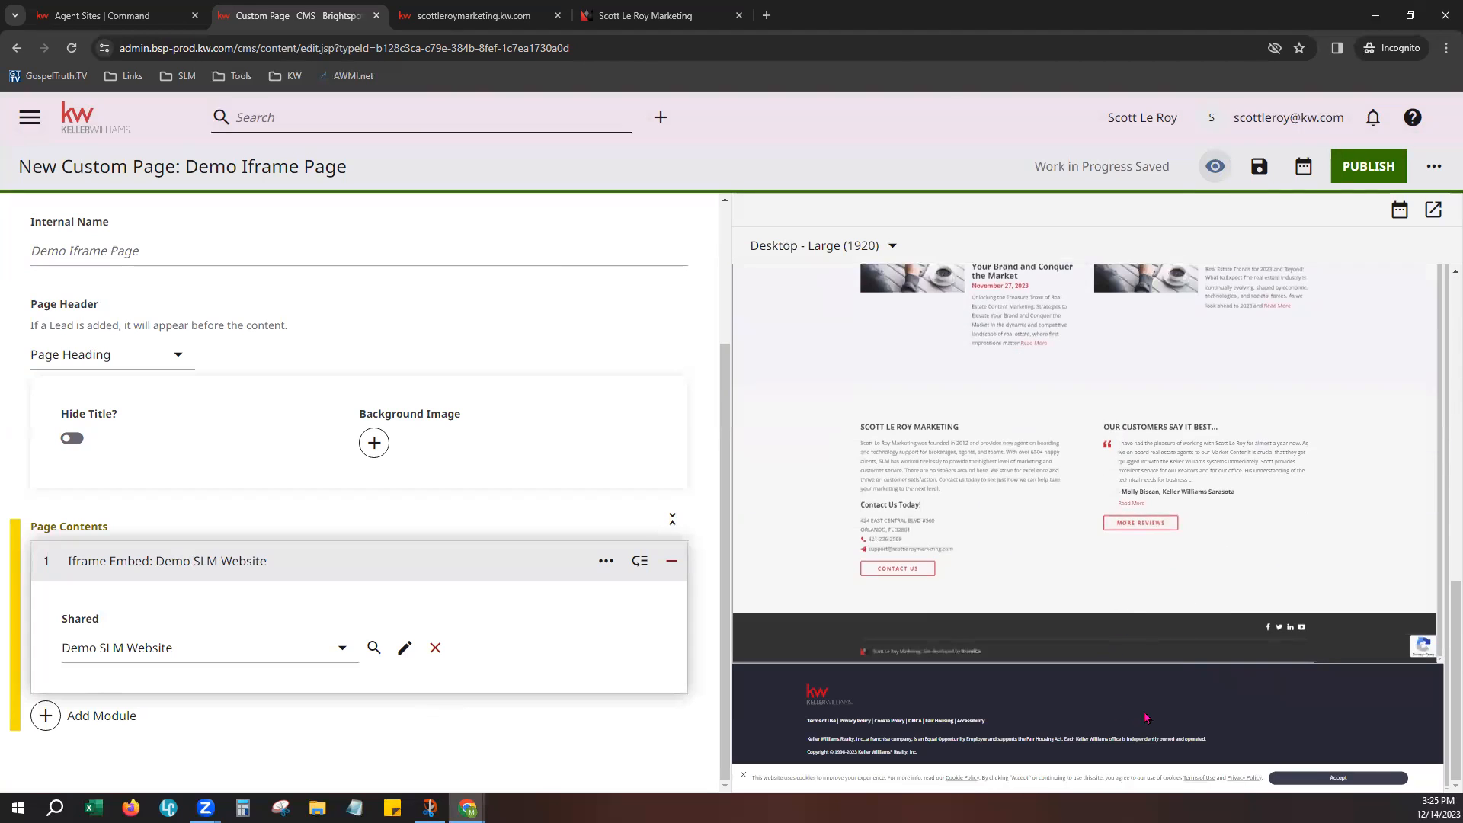
{"action": "scroll", "coordinate": [1090, 686], "scroll_direction": "up", "scroll_amount": 15}
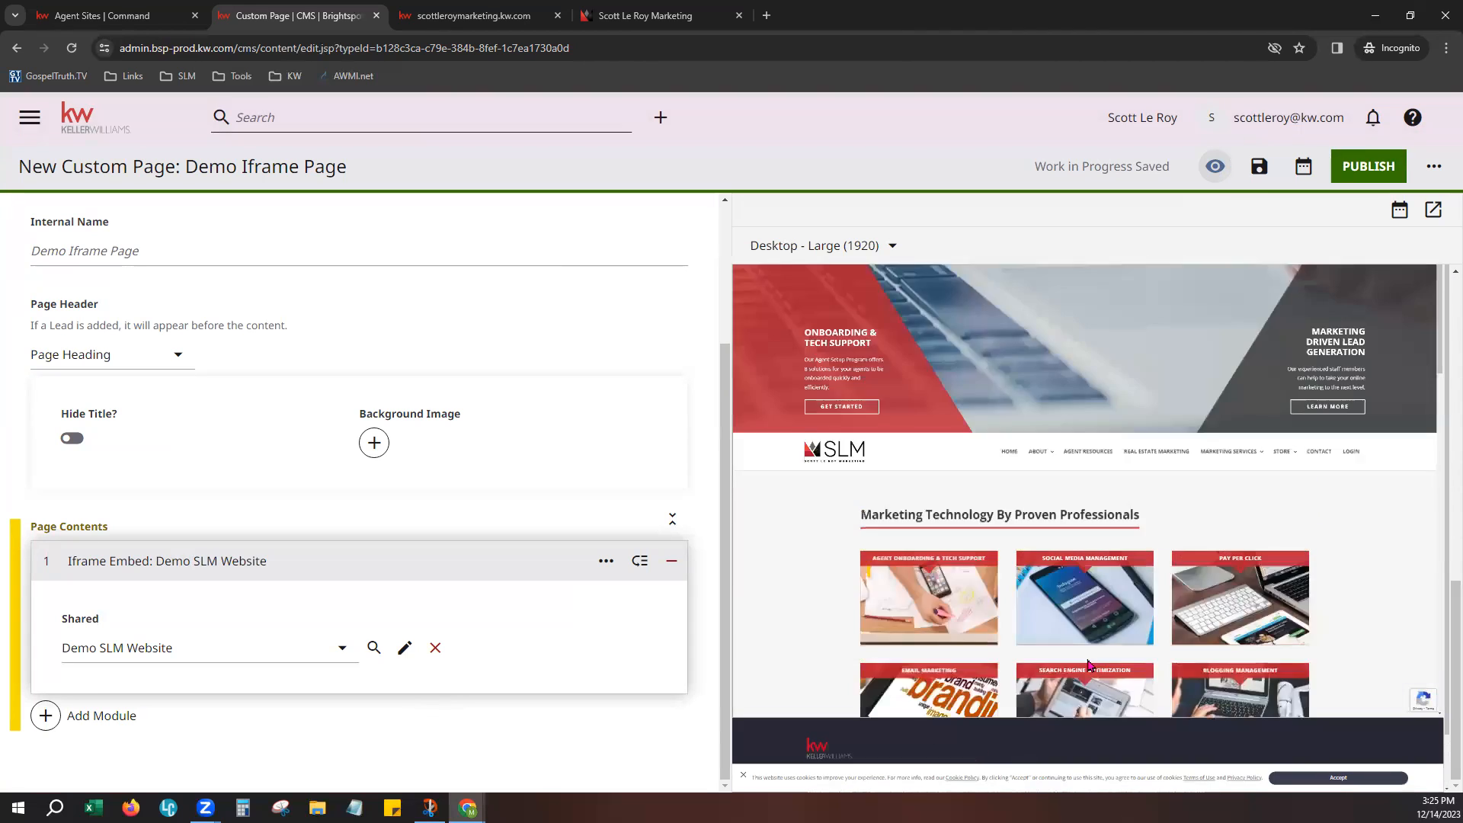
{"action": "scroll", "coordinate": [1089, 665], "scroll_direction": "up", "scroll_amount": 5}
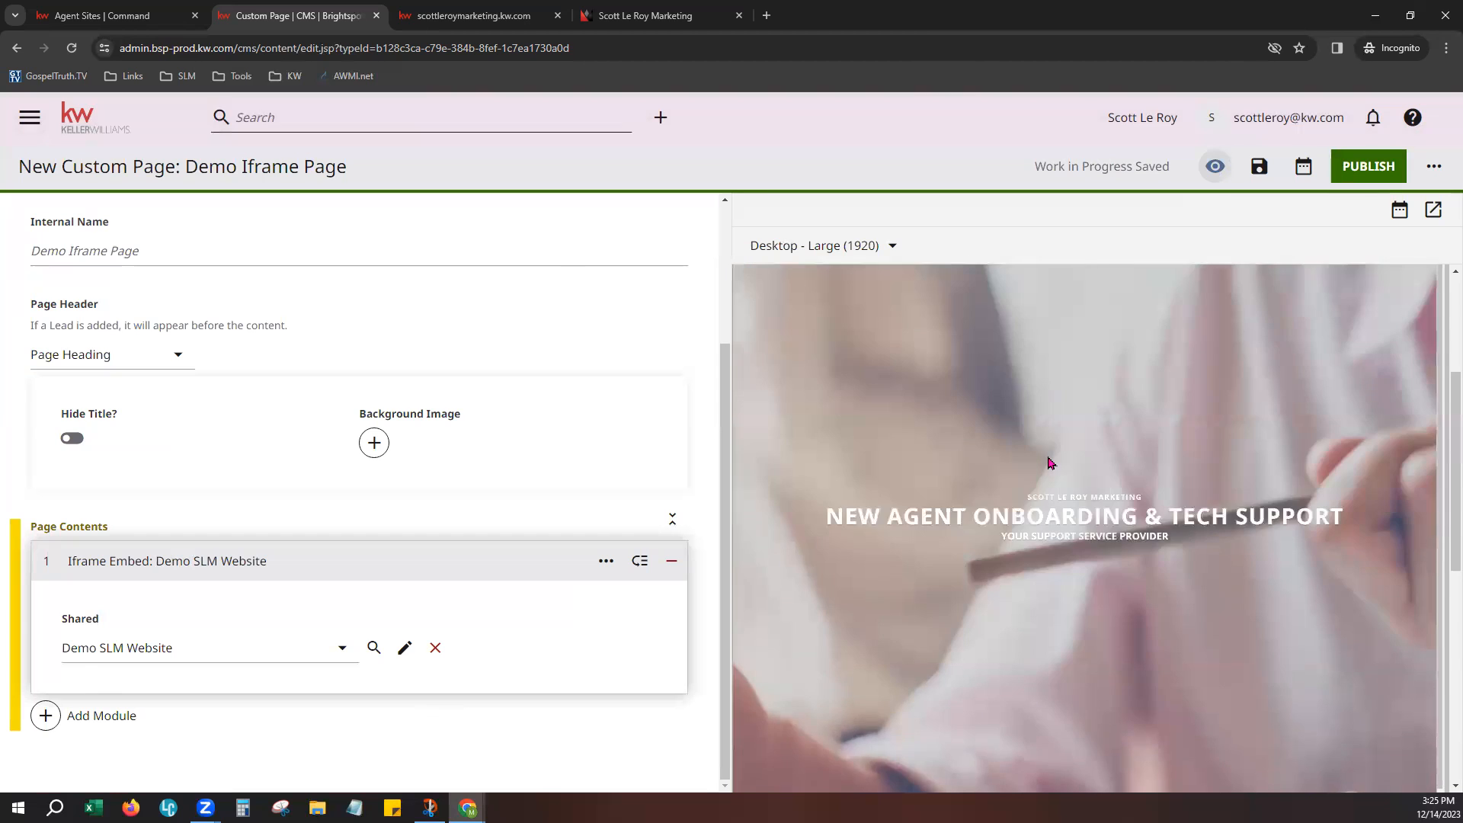
{"action": "scroll", "coordinate": [1049, 462], "scroll_direction": "up", "scroll_amount": 3}
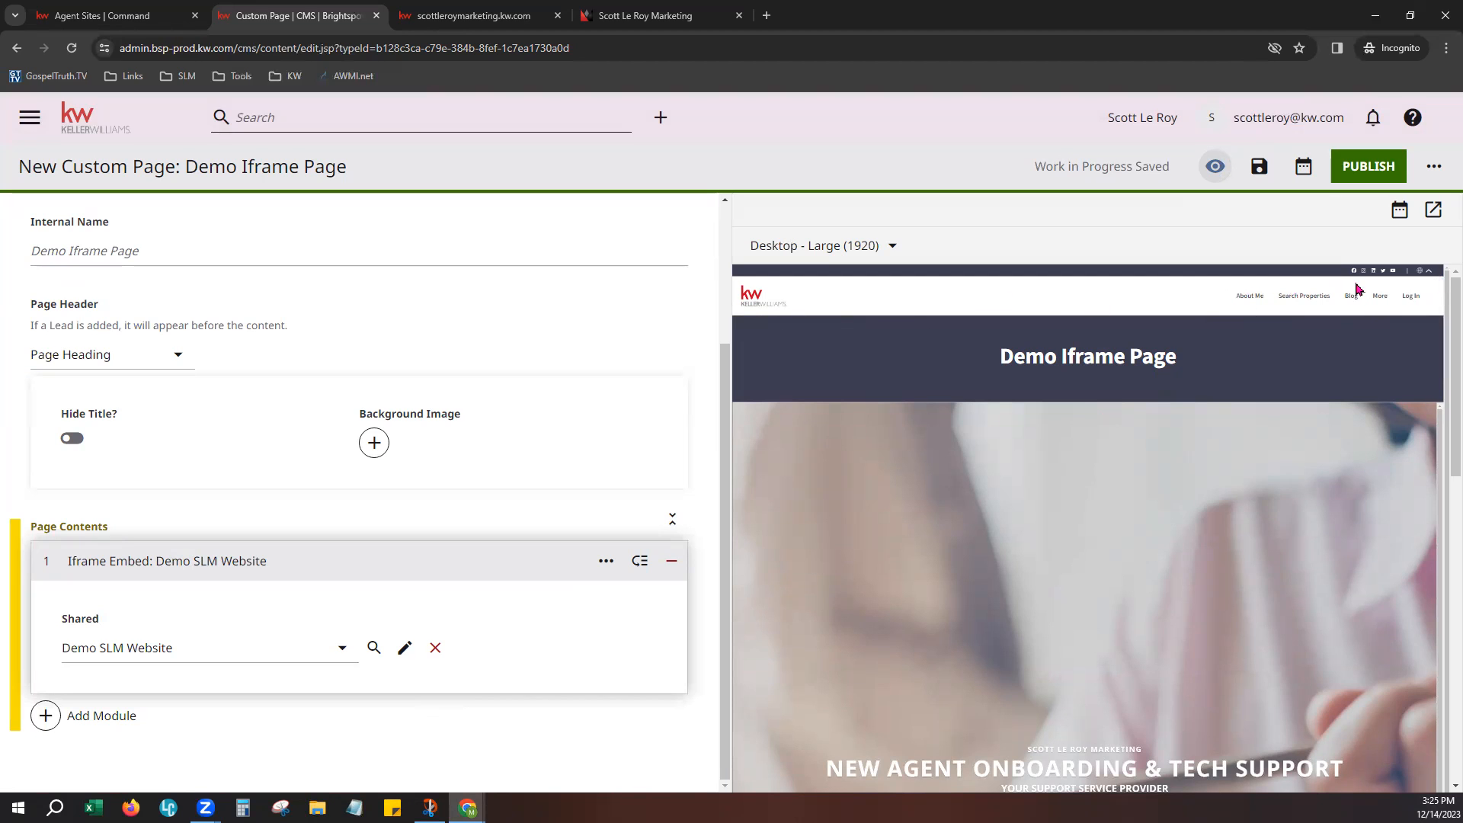
{"action": "mouse_move", "coordinate": [1378, 306]}
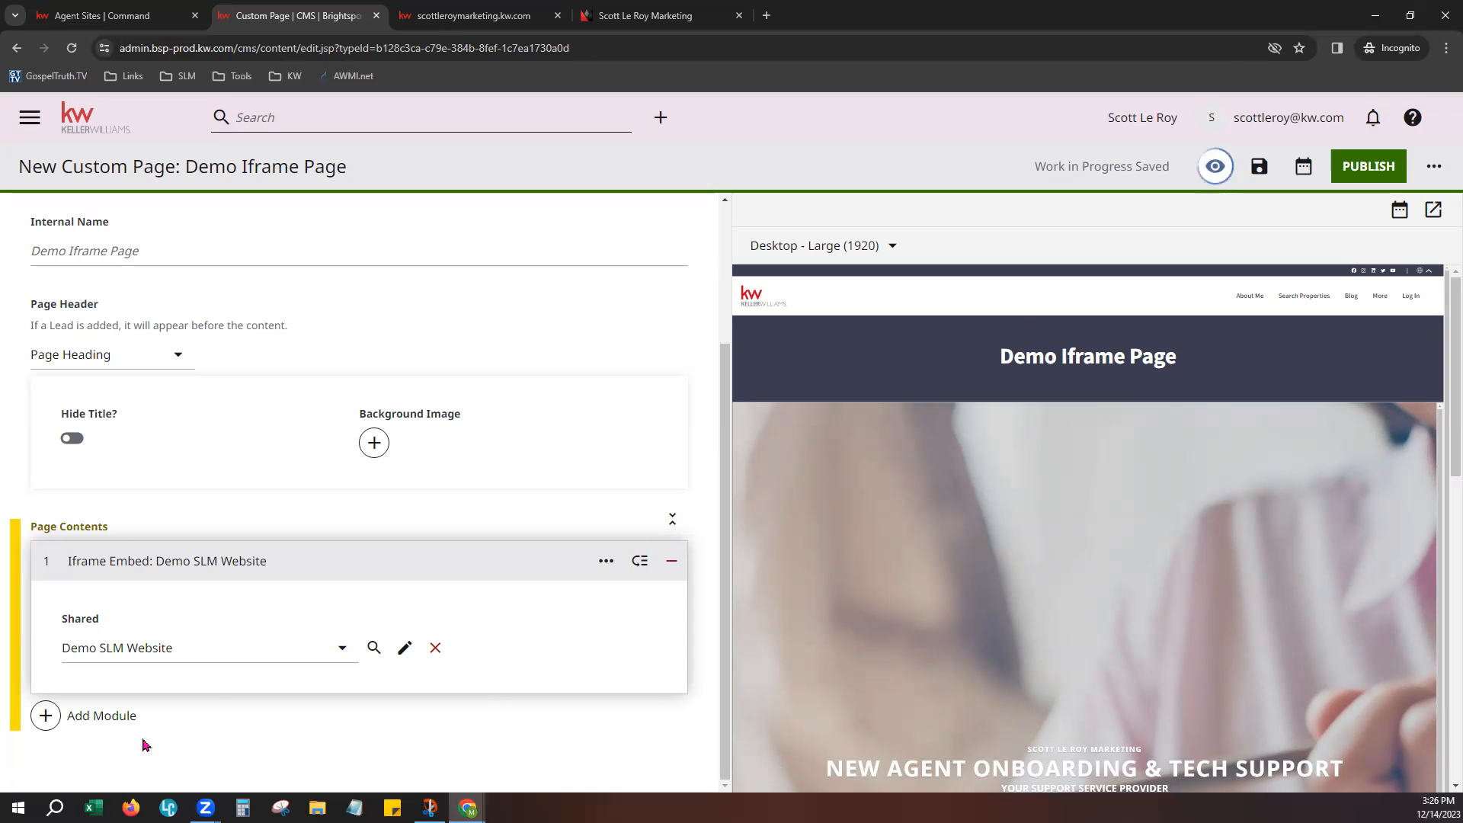
Add a Form module below the iframe embed, choose the shared "Contact Me" form that is not starred, and check it in the preview
{"action": "left_click", "coordinate": [114, 724]}
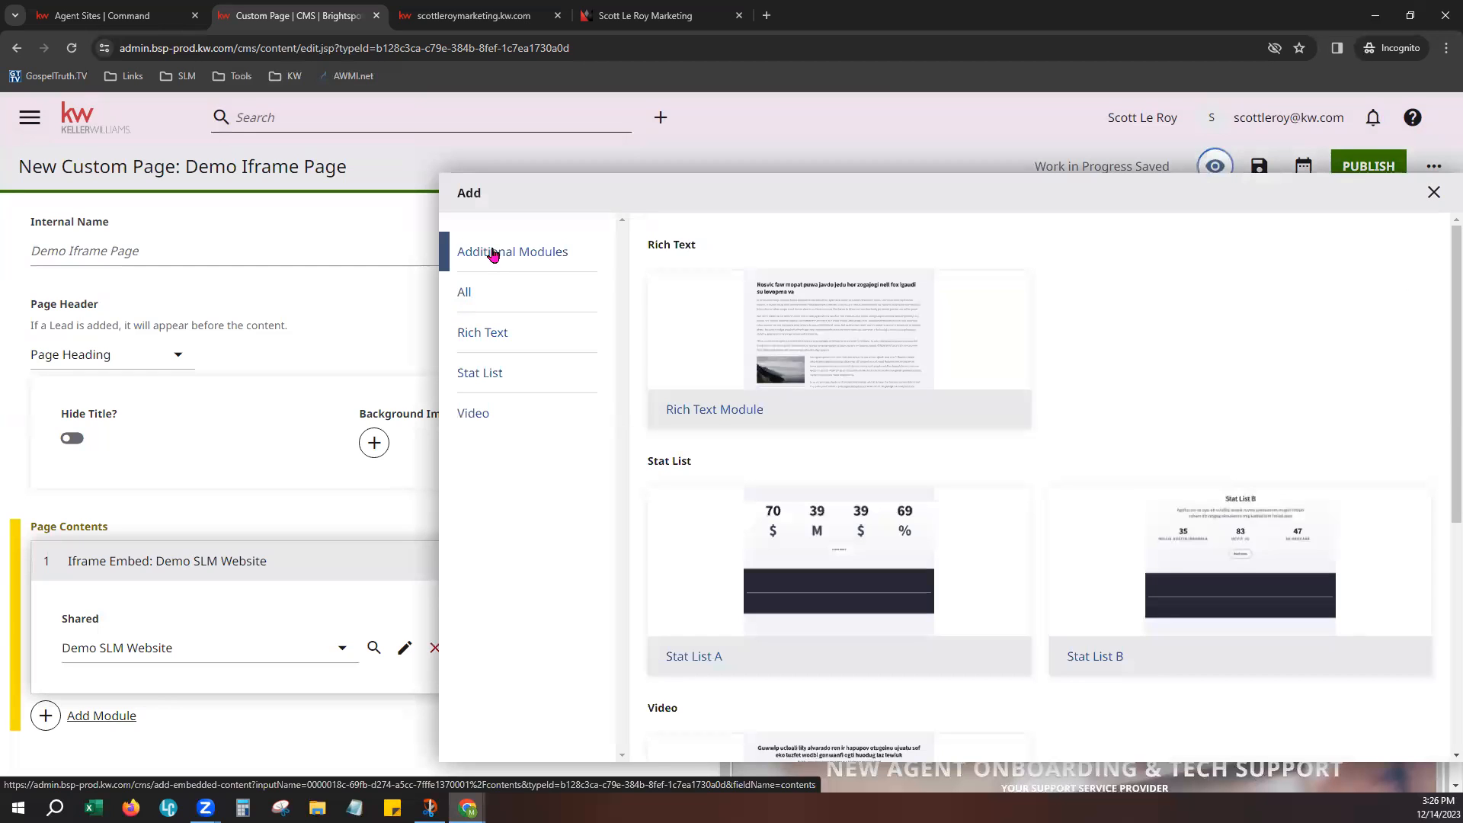
{"action": "left_click", "coordinate": [493, 255]}
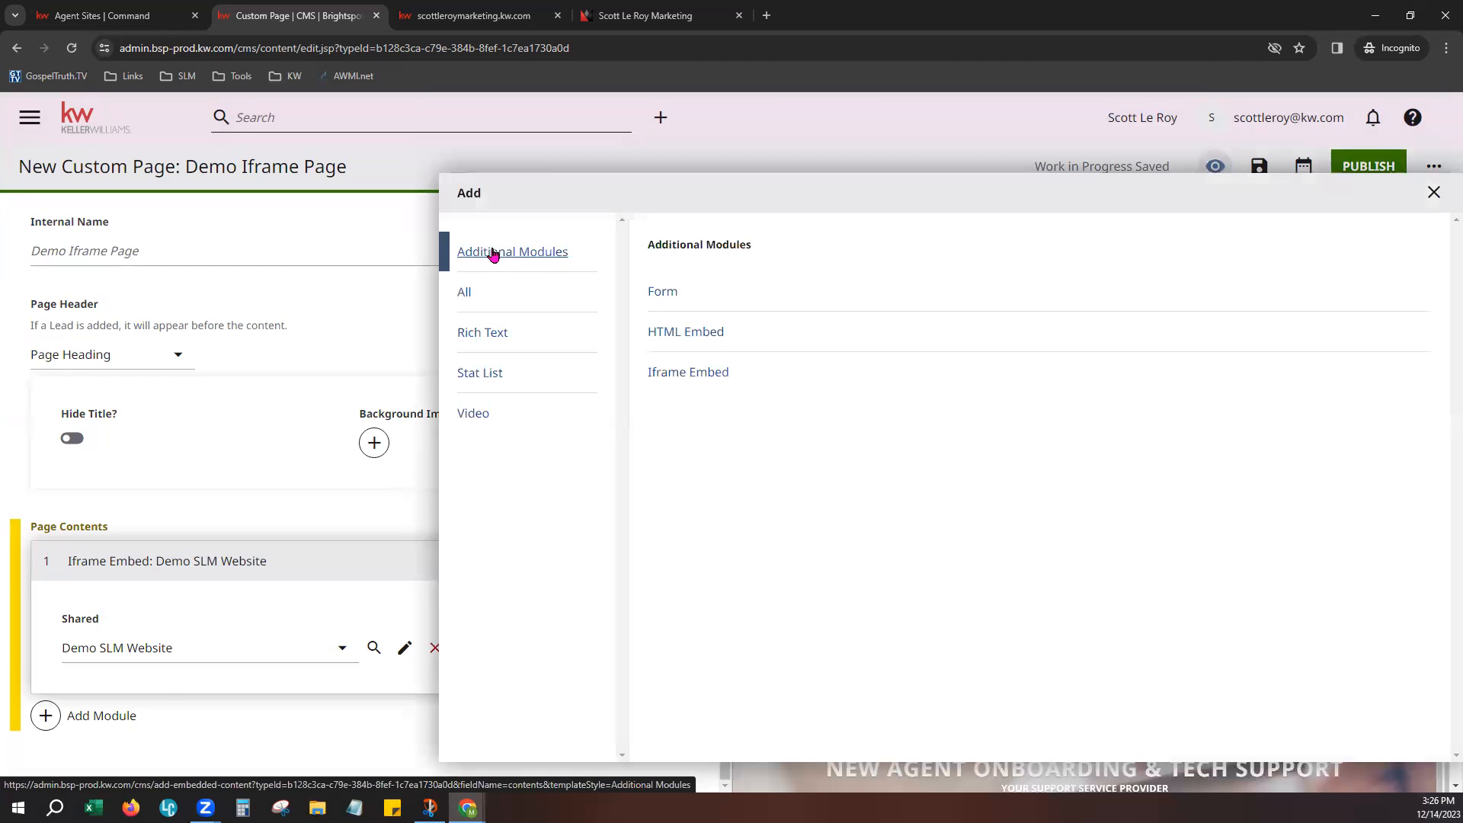
{"action": "left_click", "coordinate": [665, 293]}
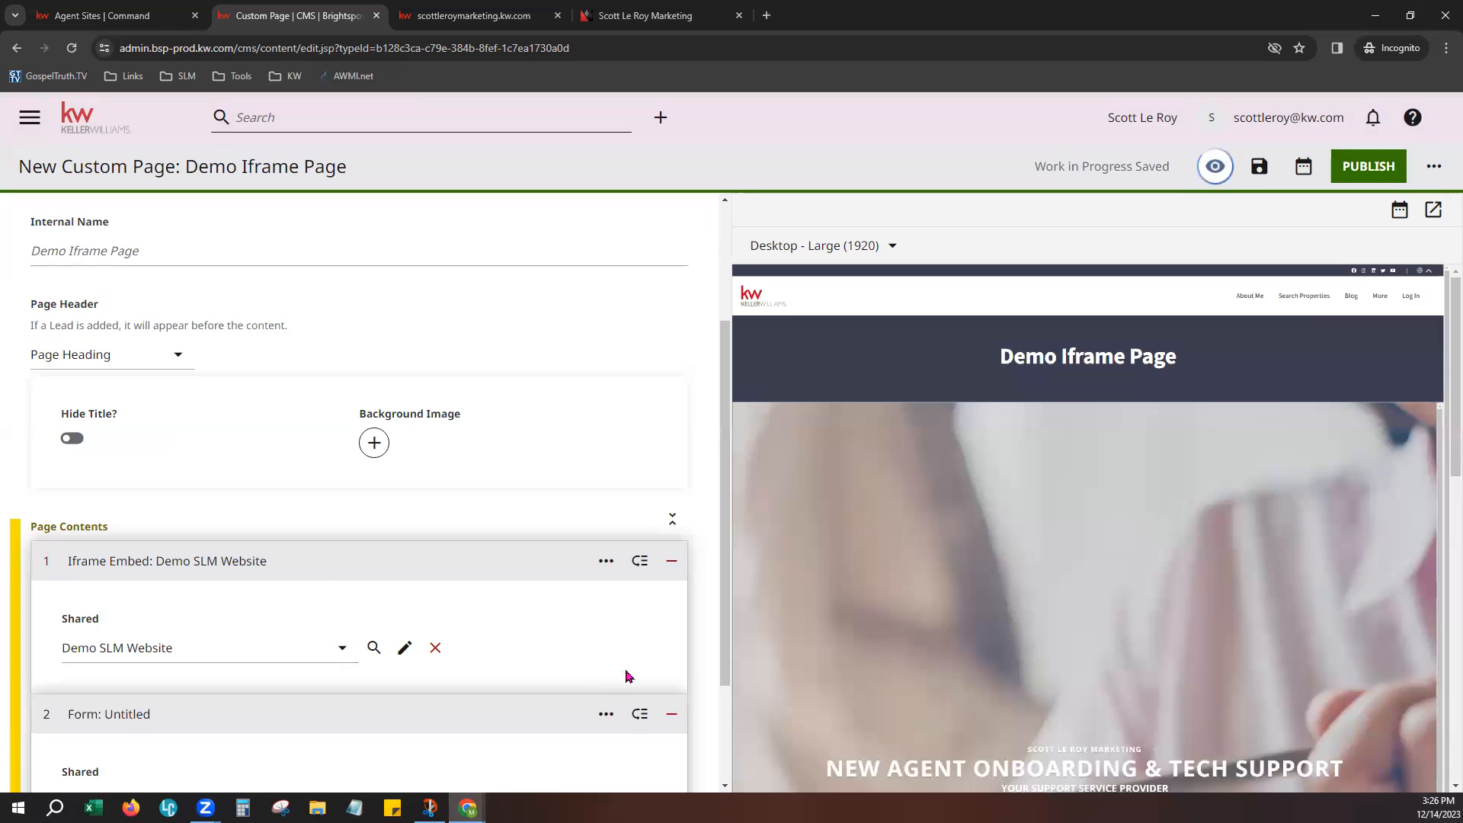
{"action": "scroll", "coordinate": [696, 652], "scroll_direction": "down", "scroll_amount": 2}
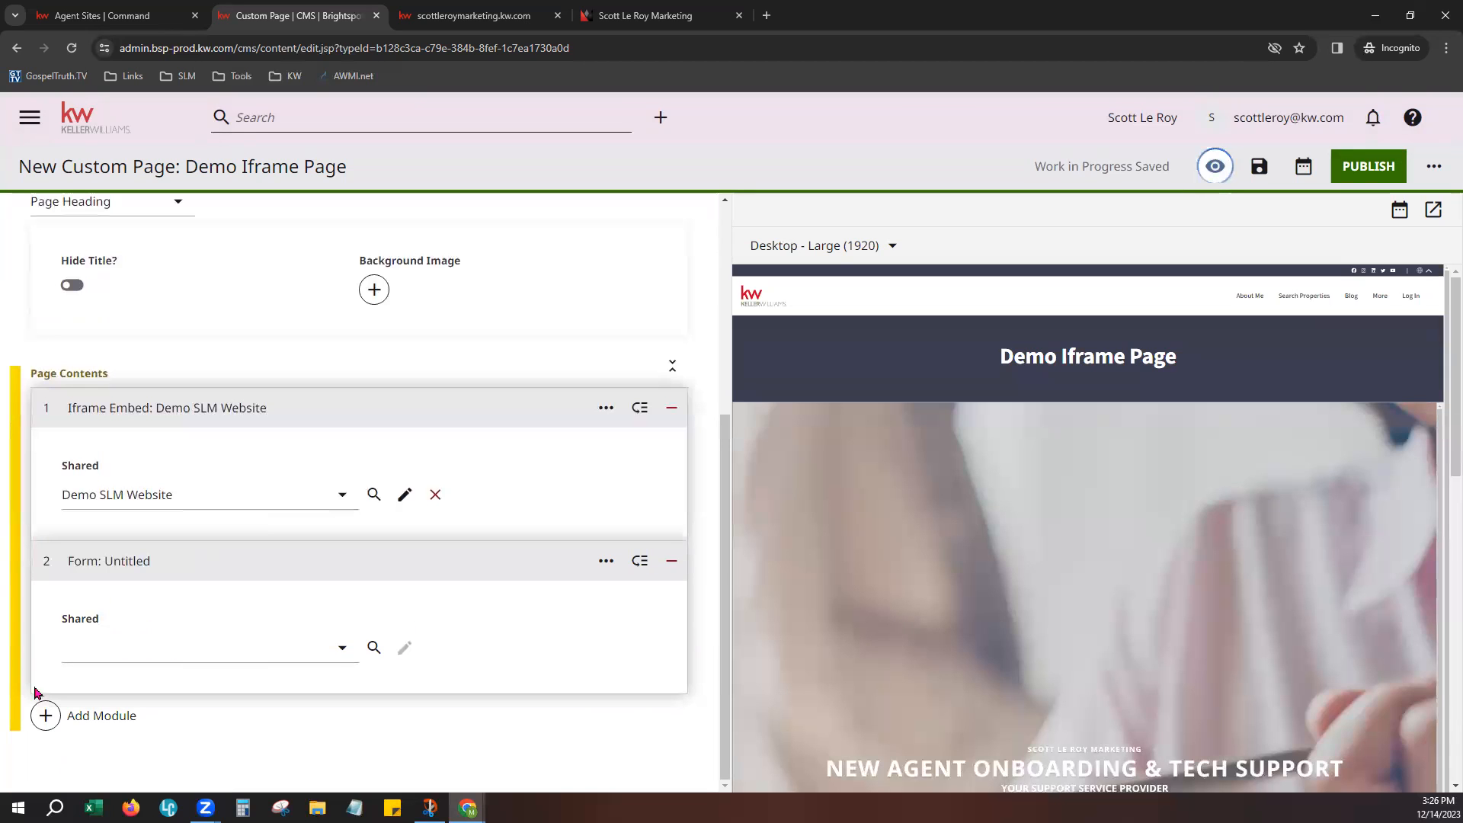
{"action": "left_click", "coordinate": [187, 662]}
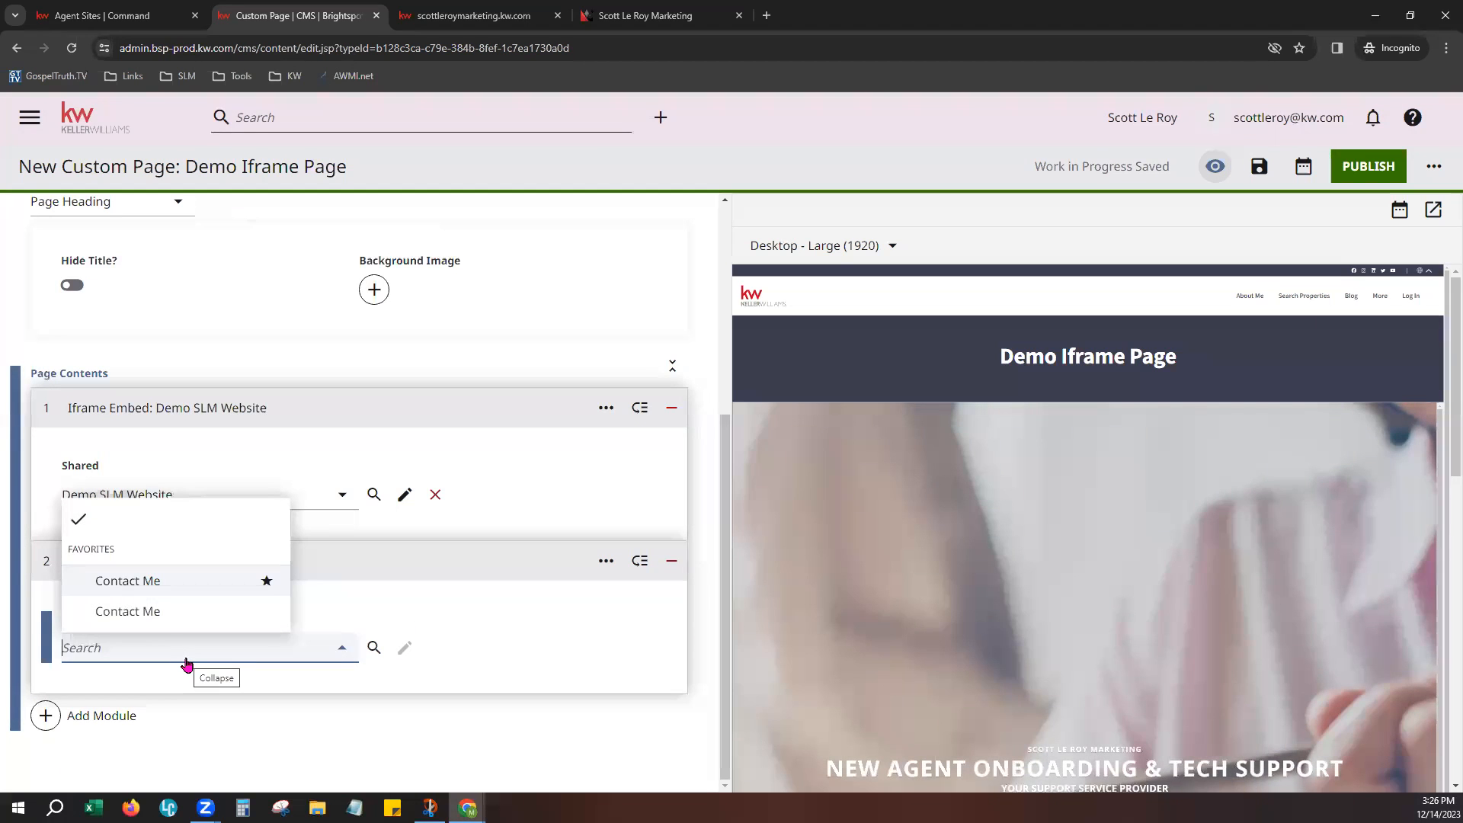
{"action": "left_click", "coordinate": [135, 612]}
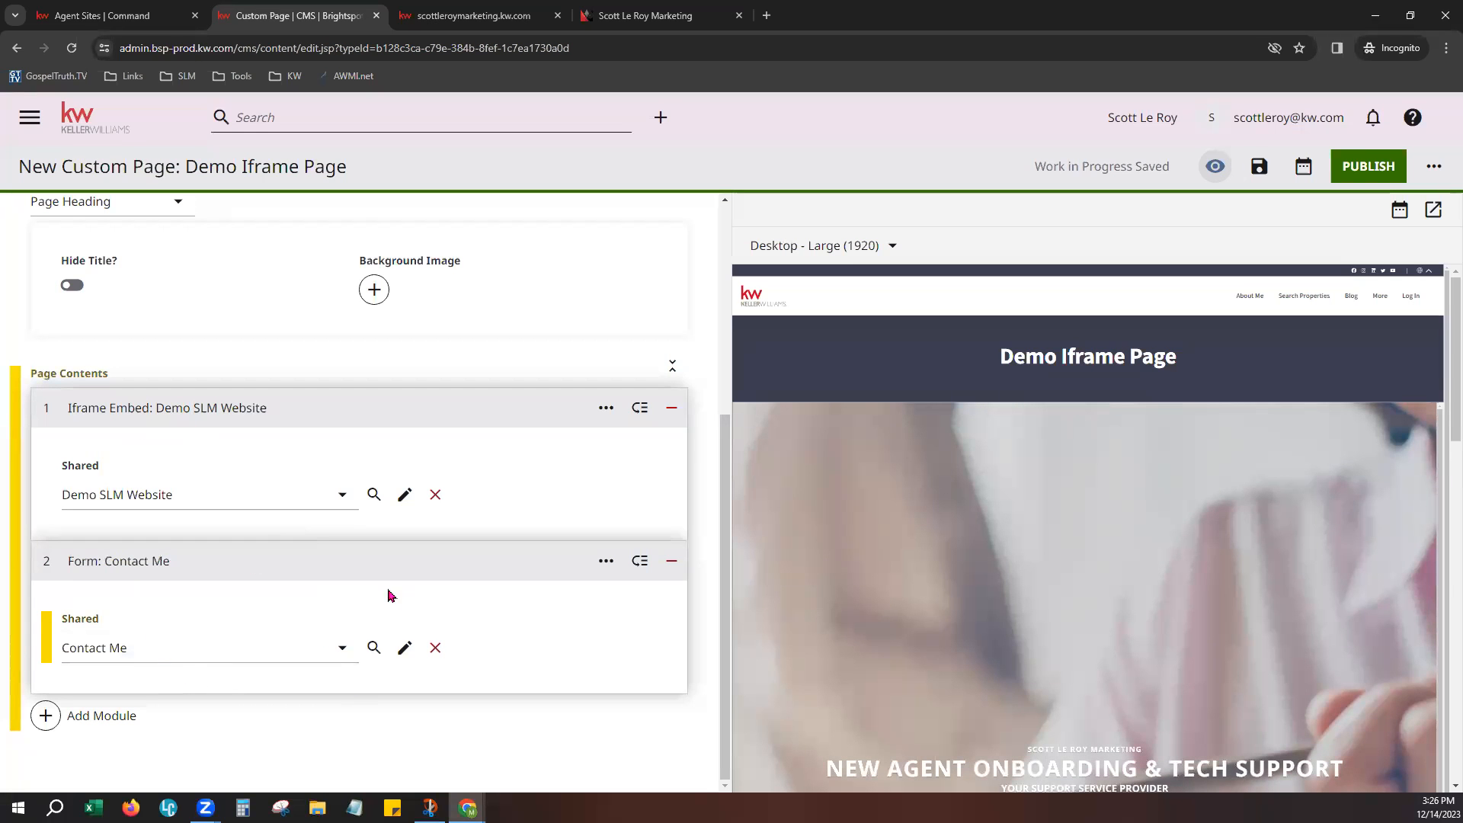
{"action": "scroll", "coordinate": [1104, 631], "scroll_direction": "down", "scroll_amount": 10}
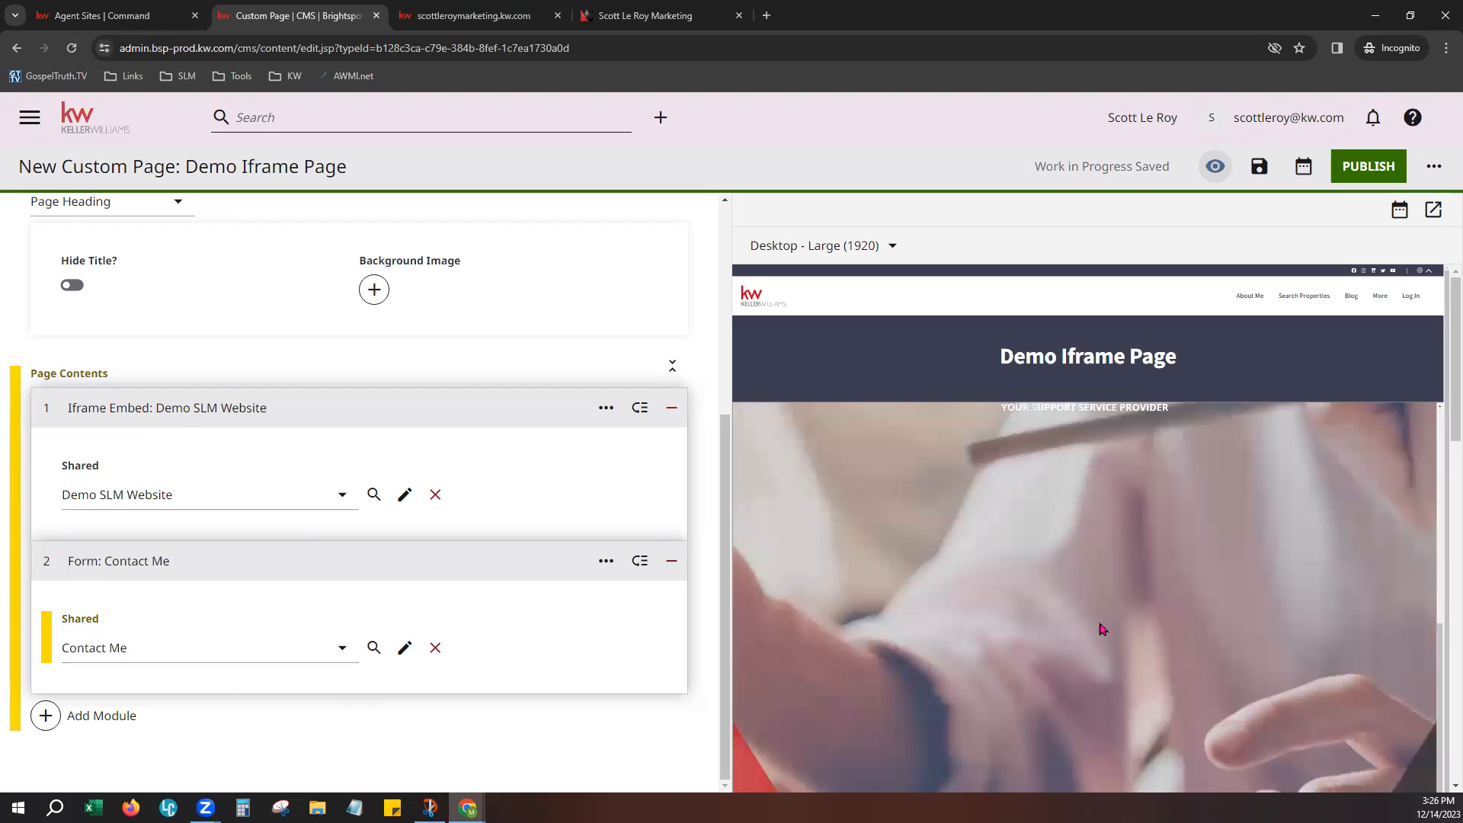
{"action": "scroll", "coordinate": [1172, 677], "scroll_direction": "down", "scroll_amount": 15}
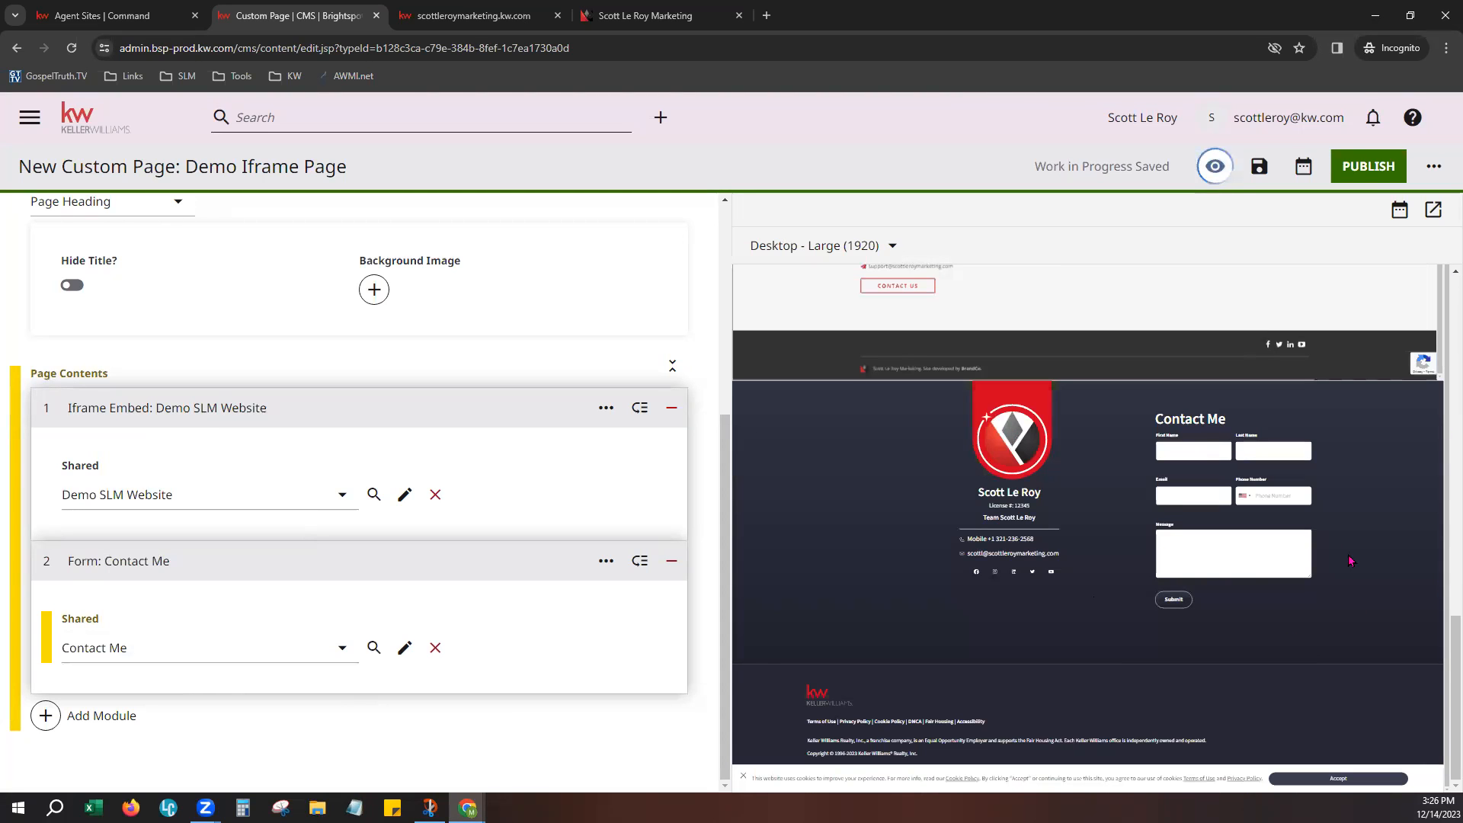
Try the Contact Me form above the iframe embed, return it to second place, and expand its module again
{"action": "left_click_drag", "start_coordinate": [639, 561], "coordinate": [625, 409]}
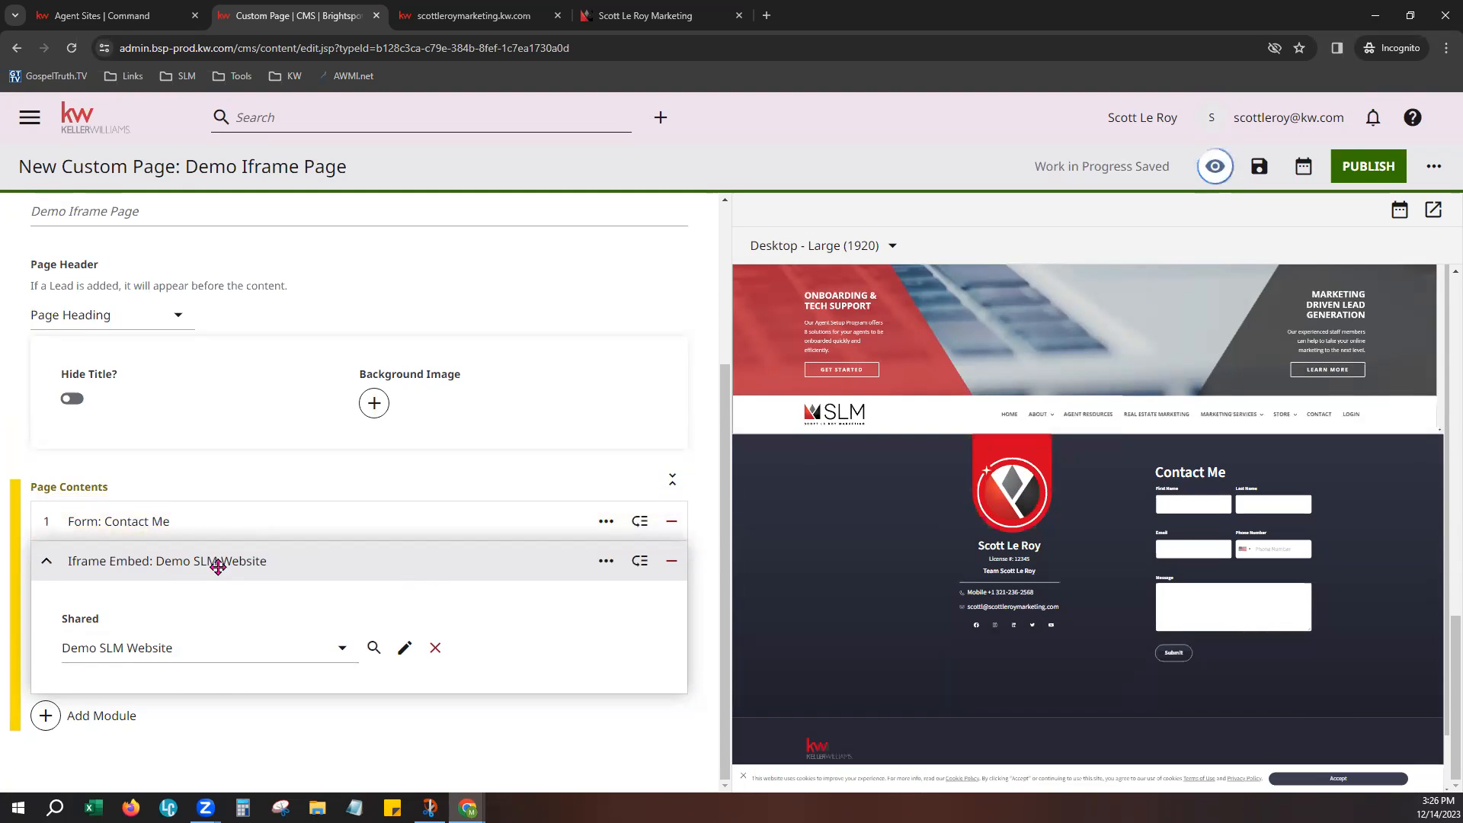
{"action": "left_click_drag", "start_coordinate": [247, 514], "coordinate": [244, 602]}
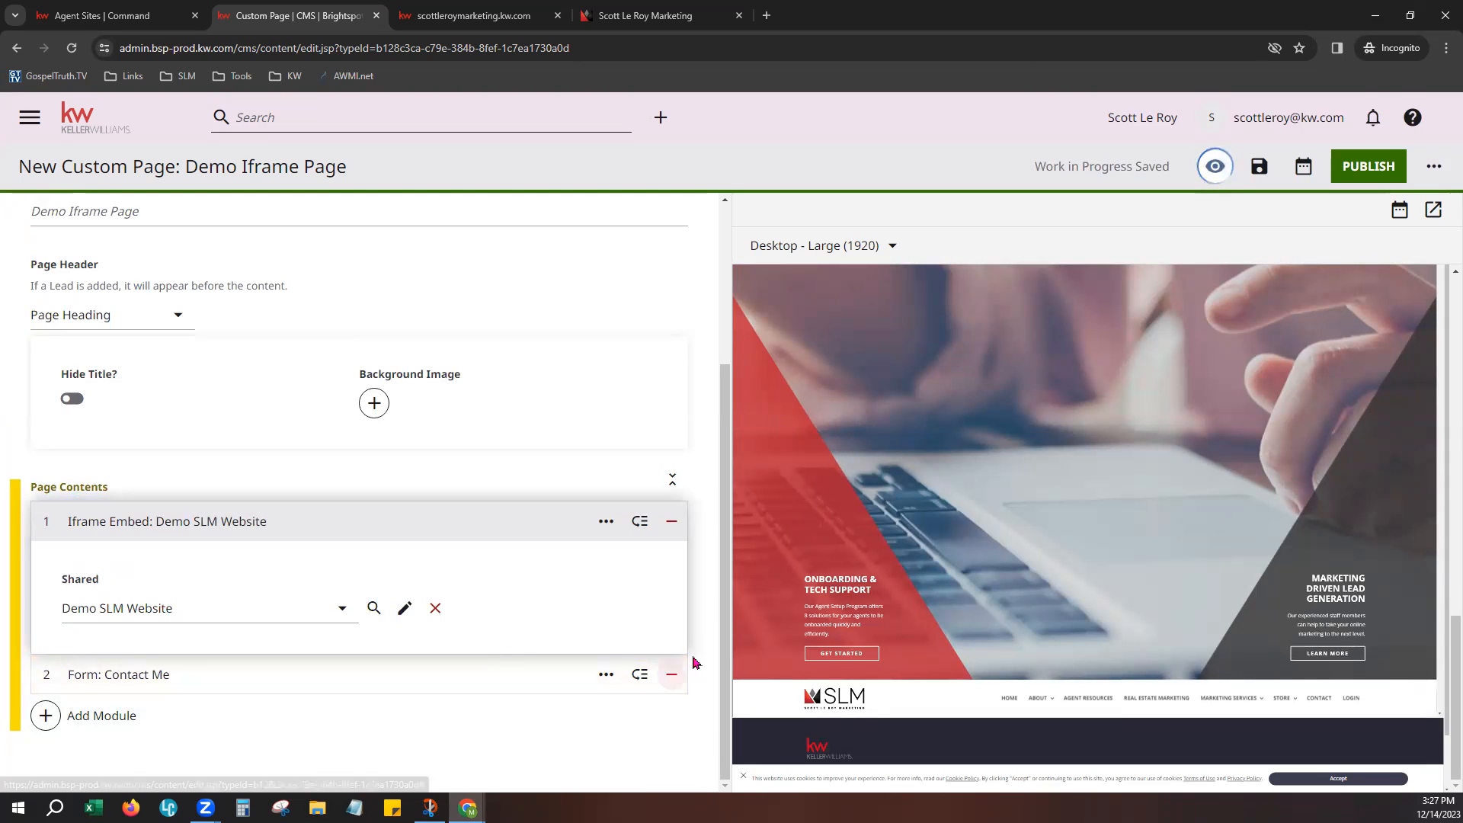
{"action": "scroll", "coordinate": [1025, 583], "scroll_direction": "up", "scroll_amount": 14}
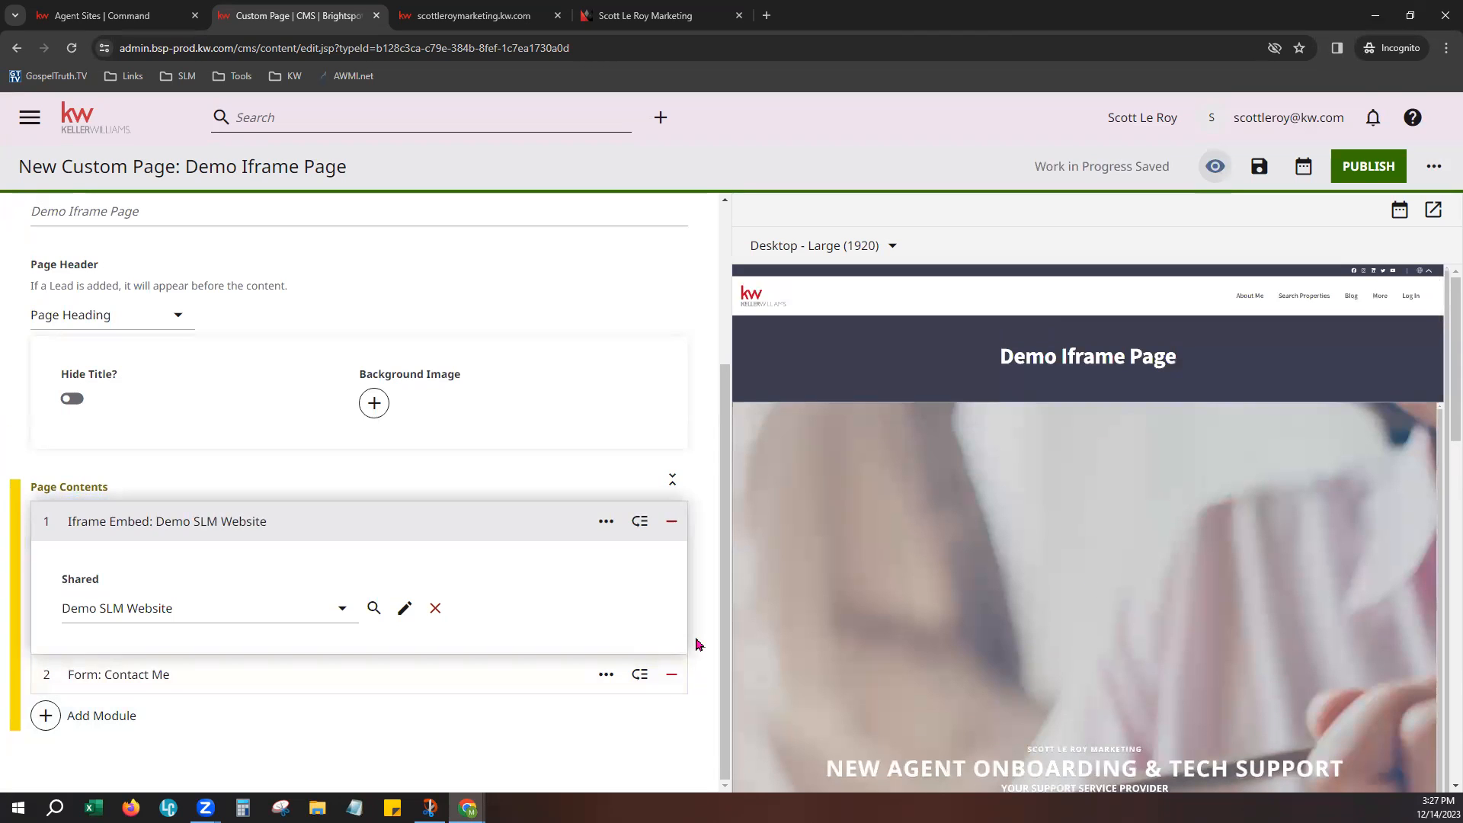
{"action": "left_click", "coordinate": [49, 674]}
{"action": "scroll", "coordinate": [704, 676], "scroll_direction": "down", "scroll_amount": 2}
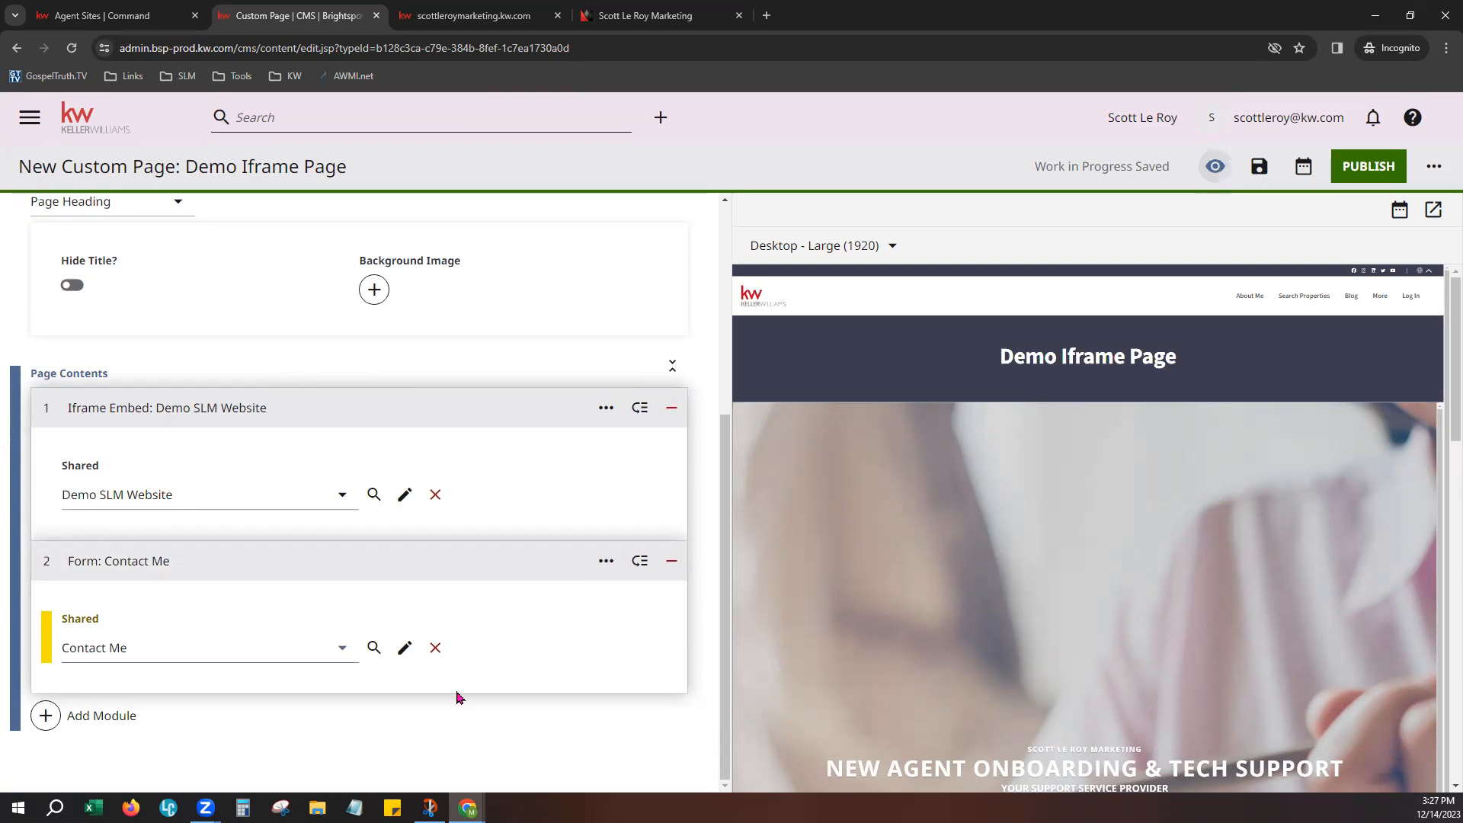
Check the custom page's permalink settings with the generated permalink kept enabled, and publish the Demo Iframe Page
{"action": "scroll", "coordinate": [457, 698], "scroll_direction": "up", "scroll_amount": 5}
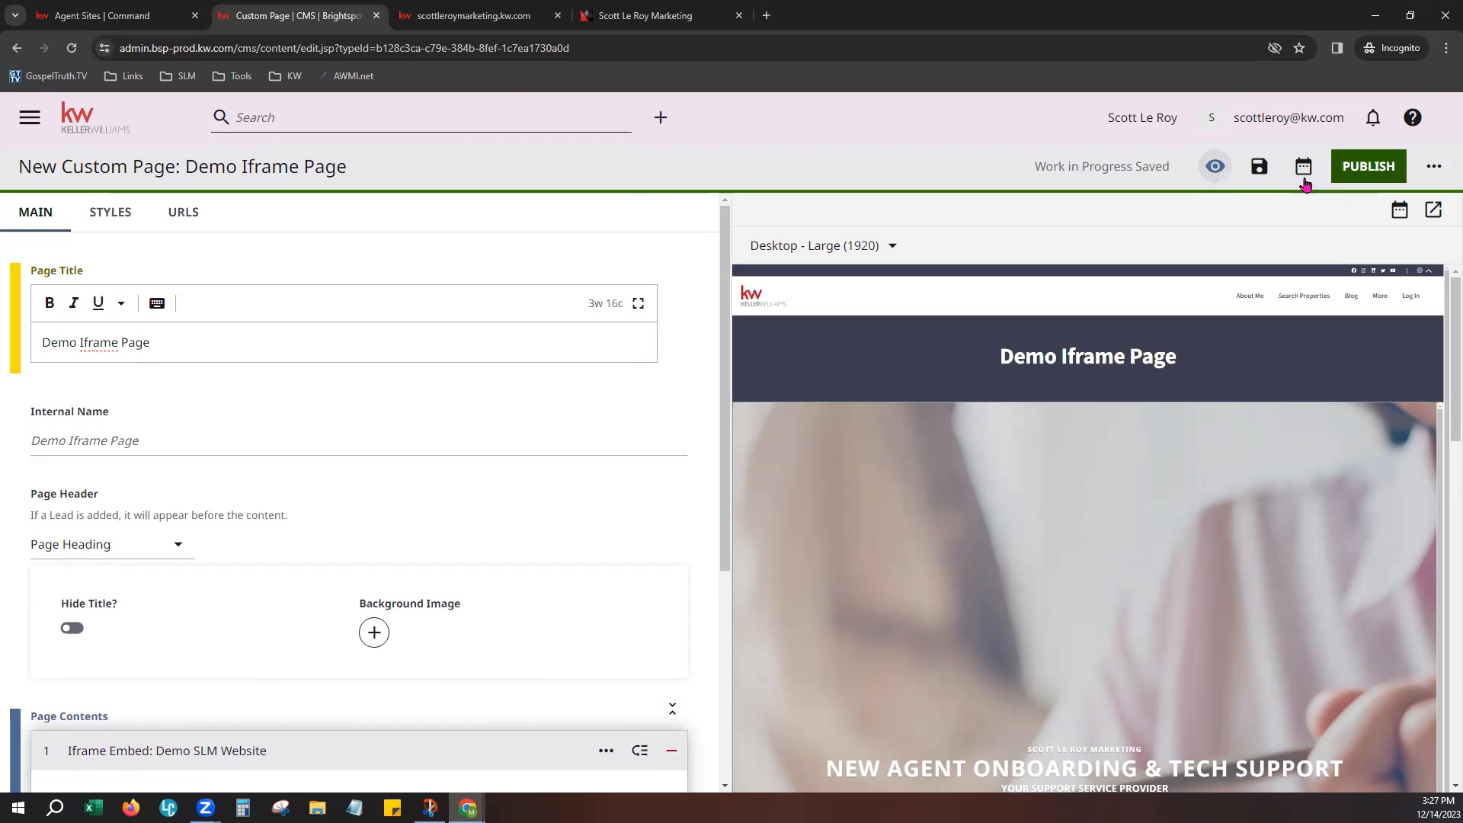
{"action": "left_click", "coordinate": [183, 212]}
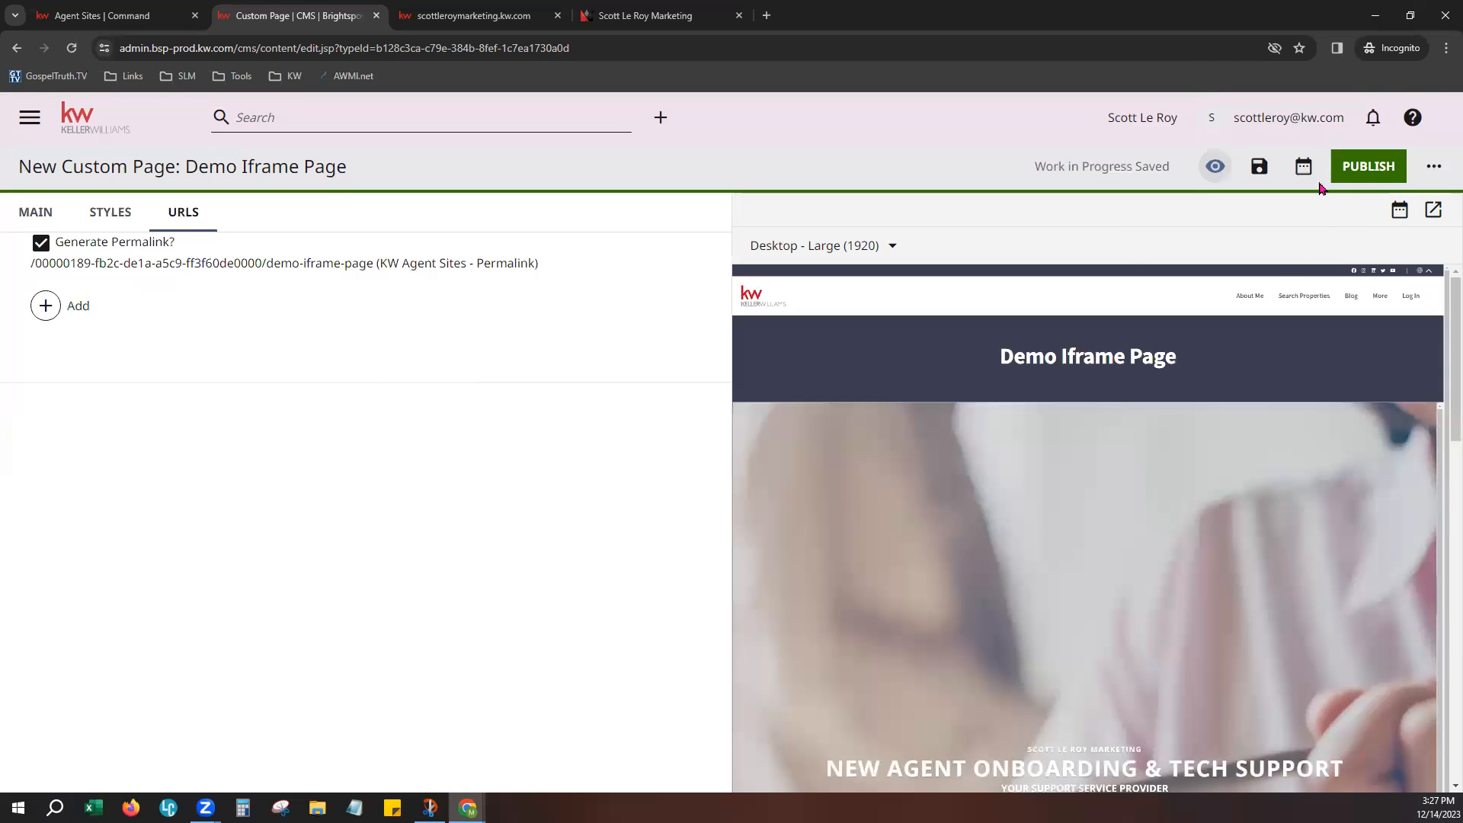
{"action": "left_click", "coordinate": [1378, 172]}
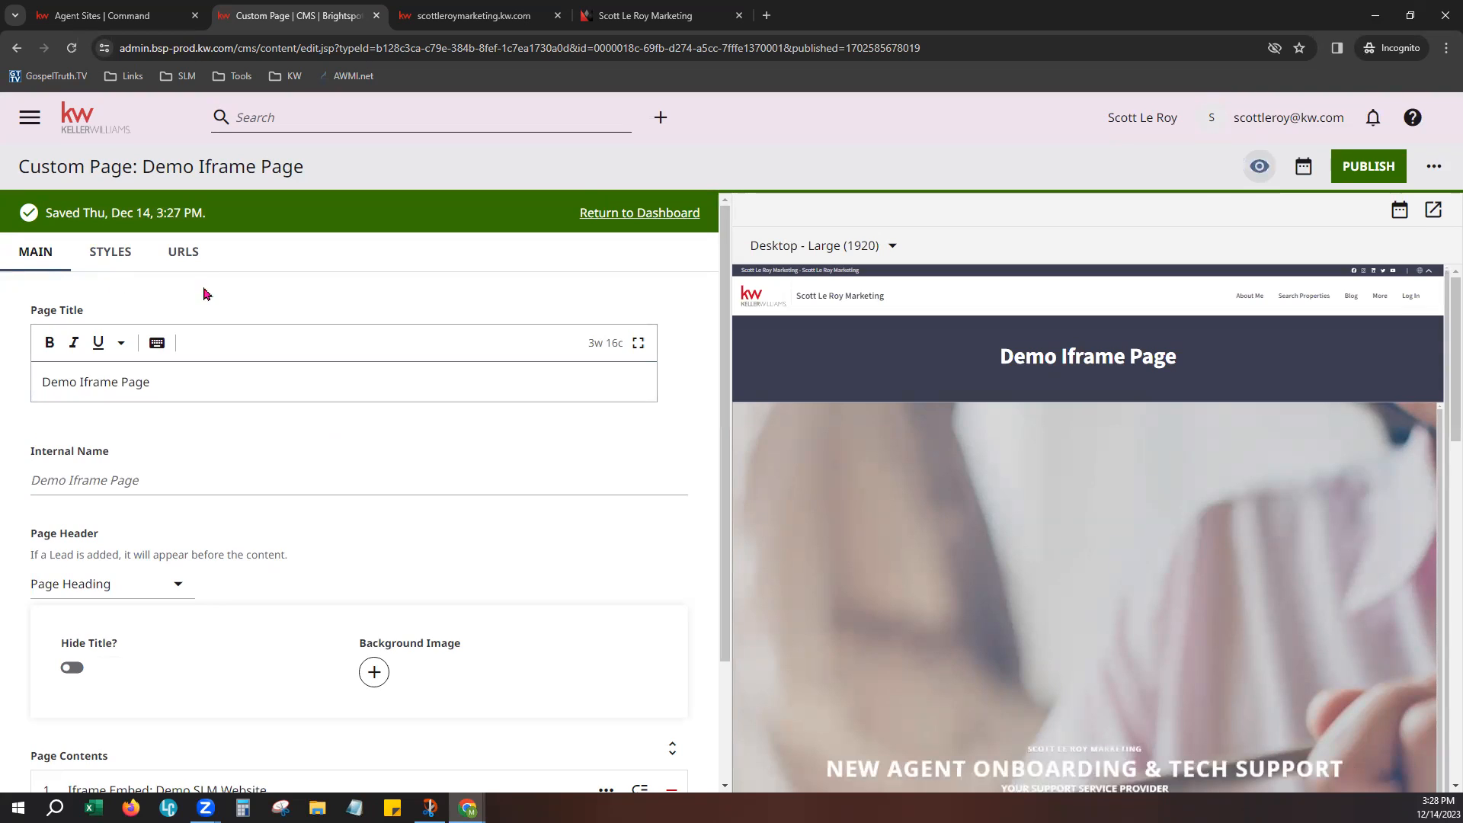
Open the live page from its /demo-iframe-page permalink and examine its full web address
{"action": "left_click", "coordinate": [182, 267]}
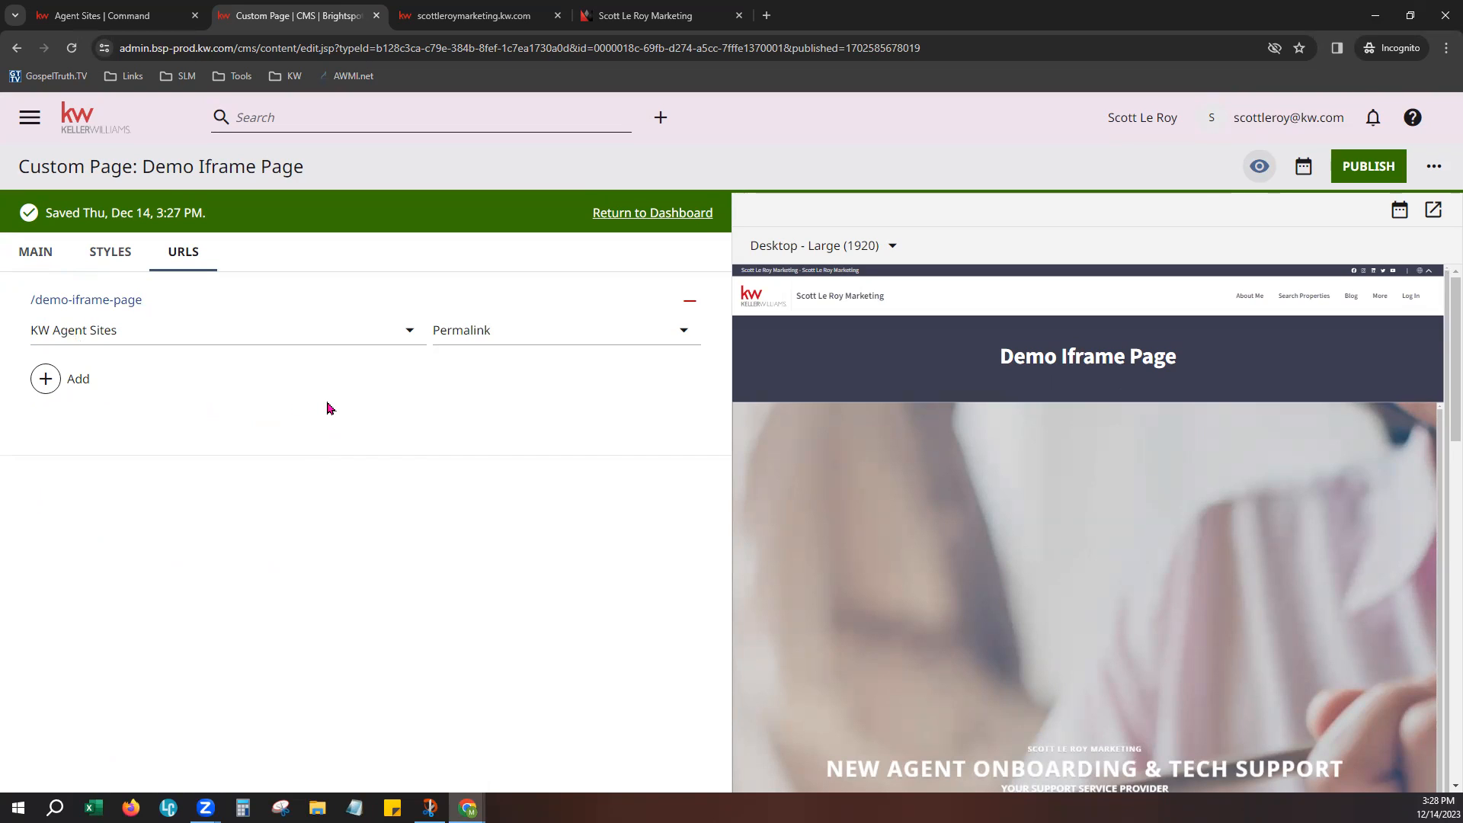
{"action": "left_click", "coordinate": [113, 305]}
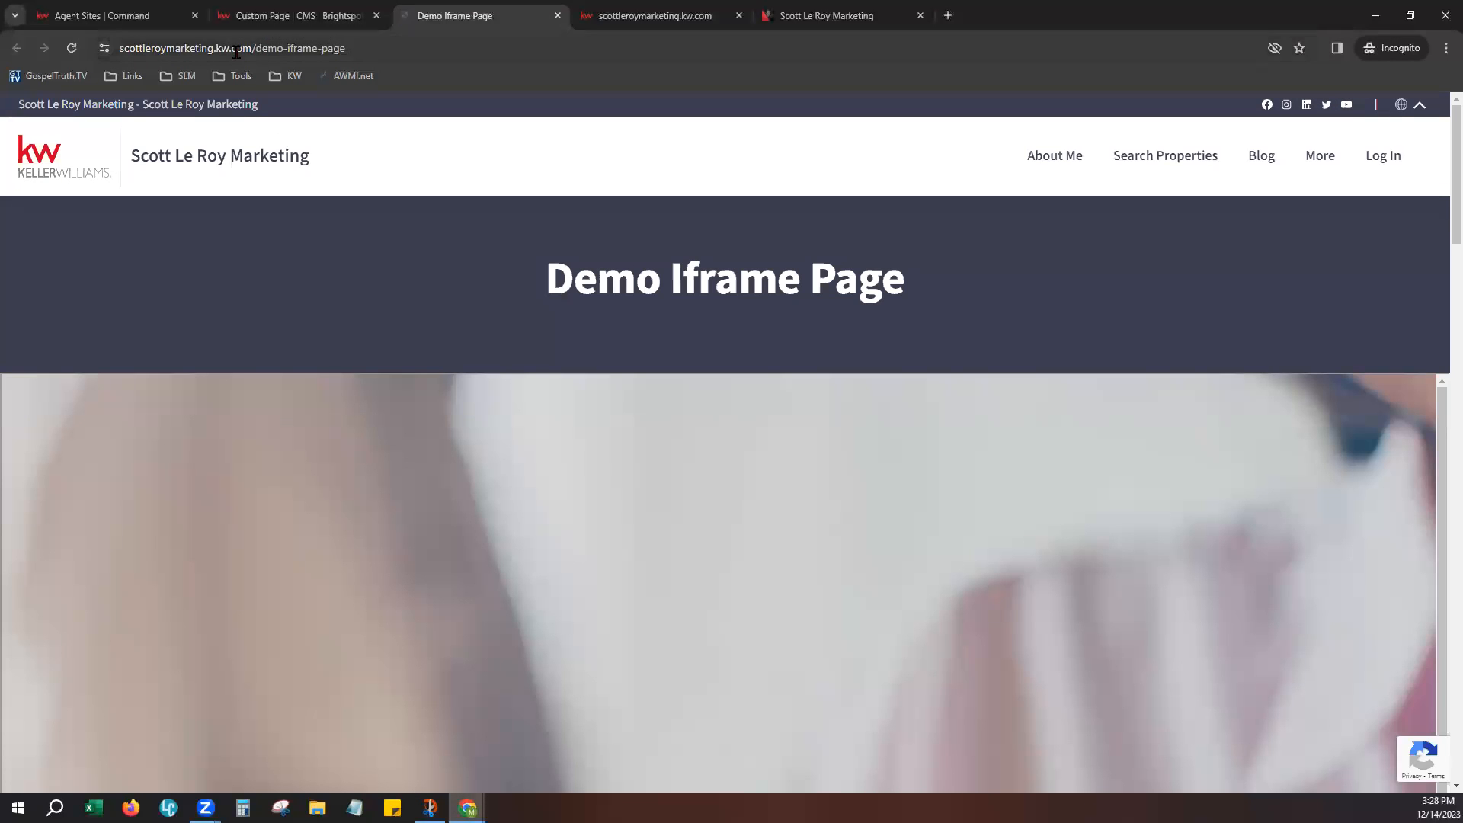
{"action": "left_click", "coordinate": [236, 49]}
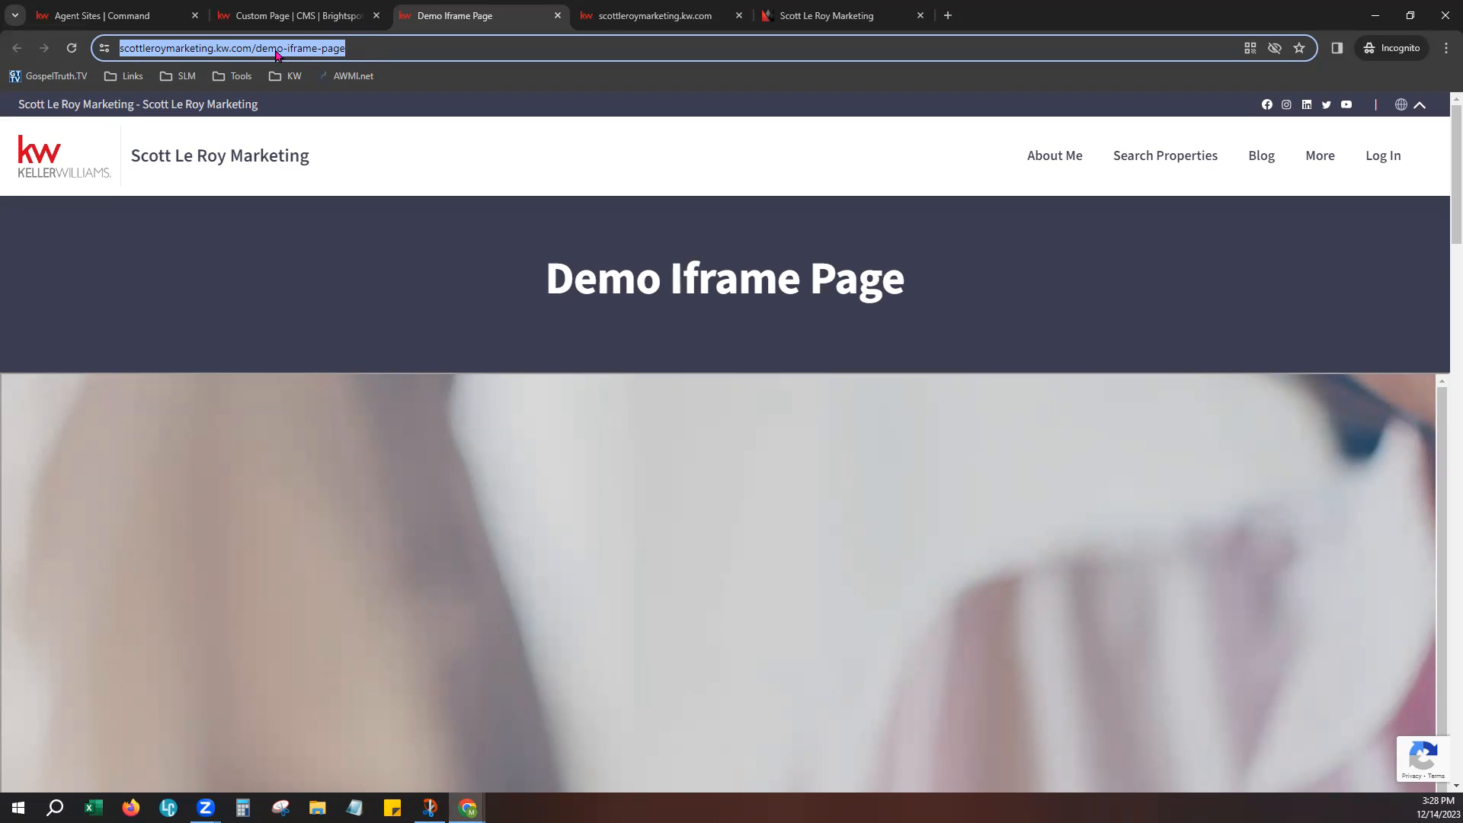
Back in the custom page's URL settings, add a second permalink, /SLM, for KW Agent Sites
{"action": "left_click", "coordinate": [327, 11]}
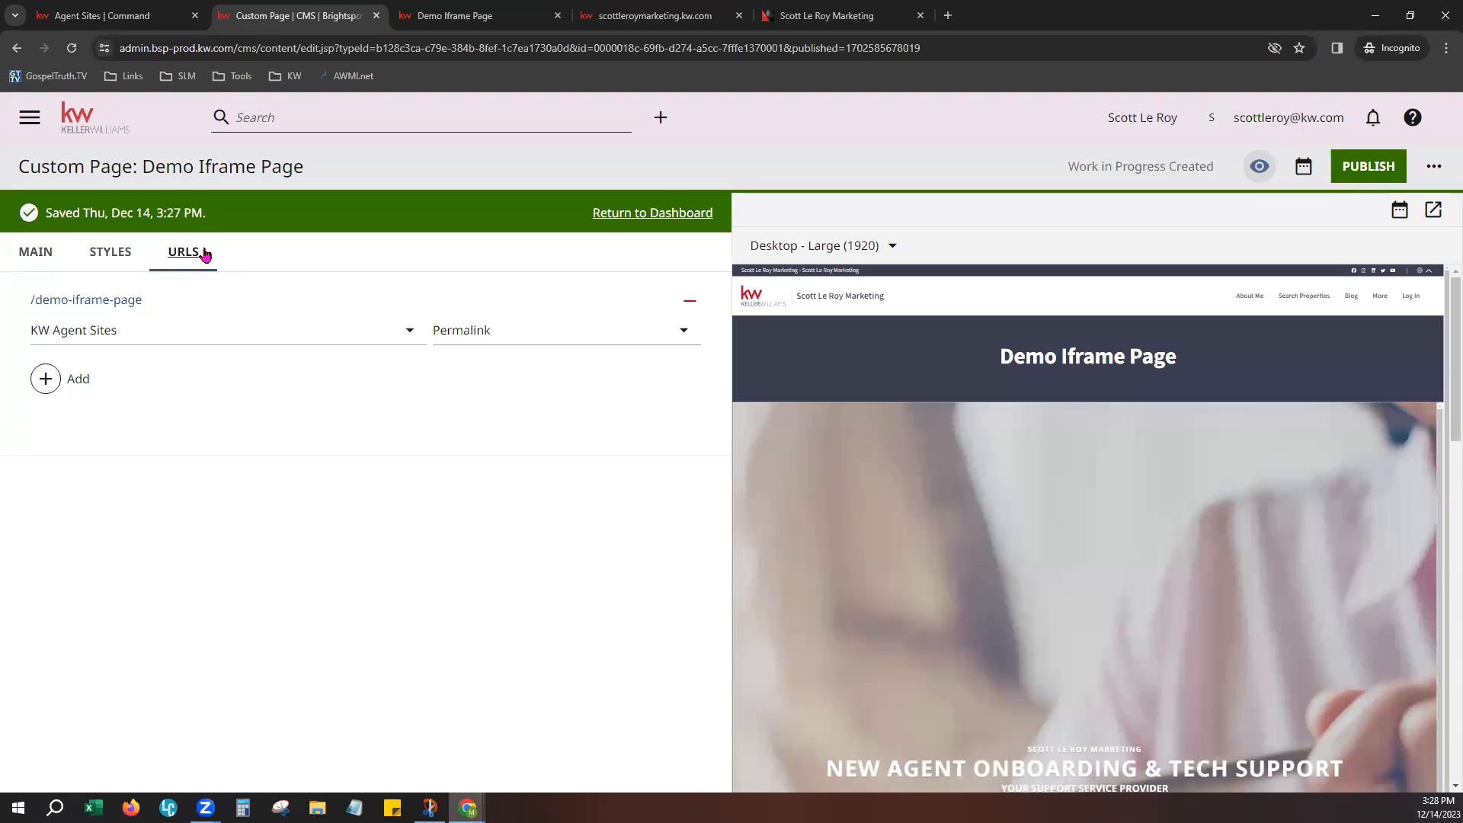
{"action": "left_click", "coordinate": [63, 390]}
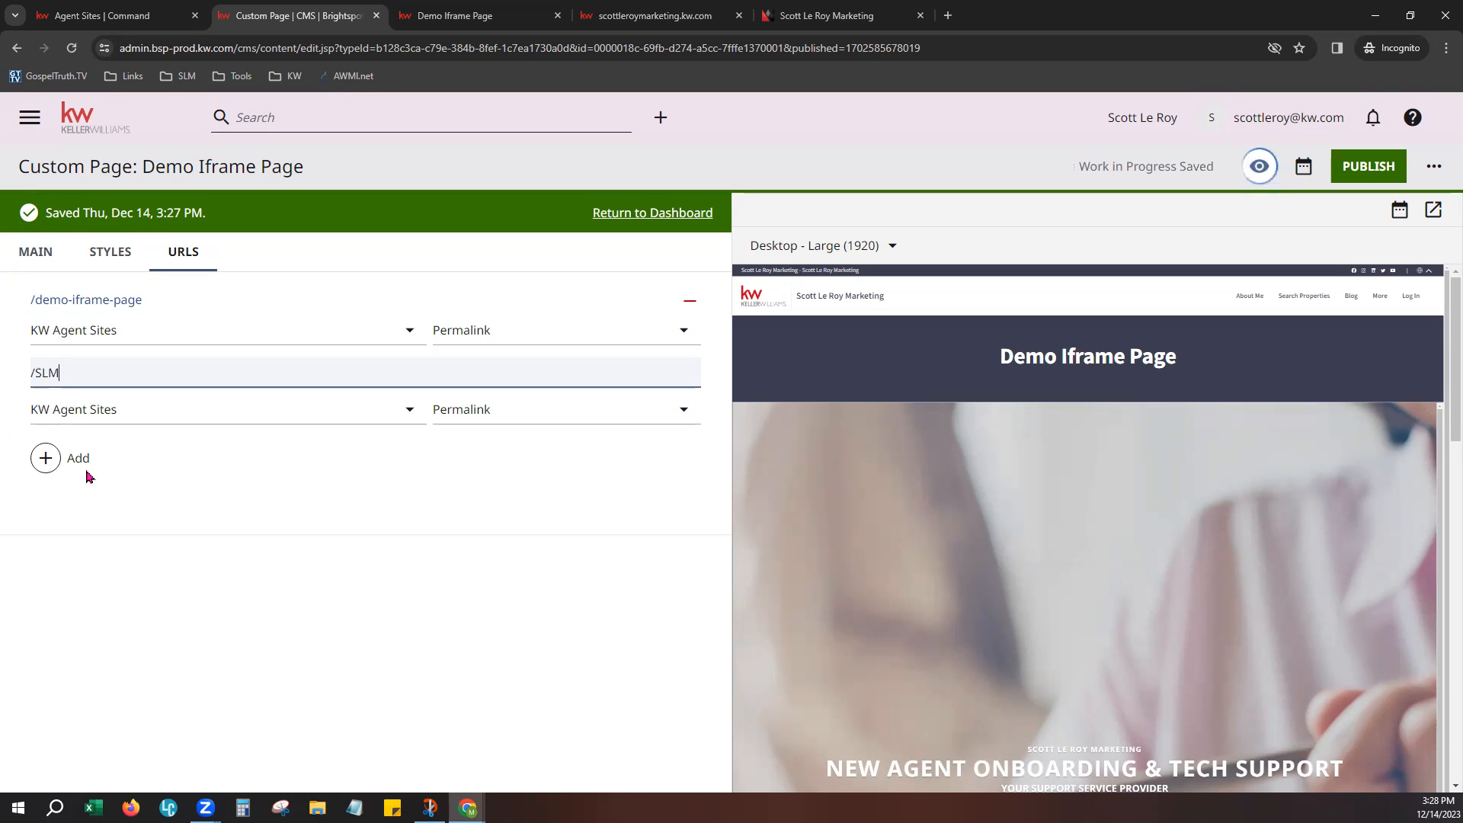
Commit the added /SLM permalink and publish the updated Demo Iframe Page
{"action": "left_click", "coordinate": [450, 623]}
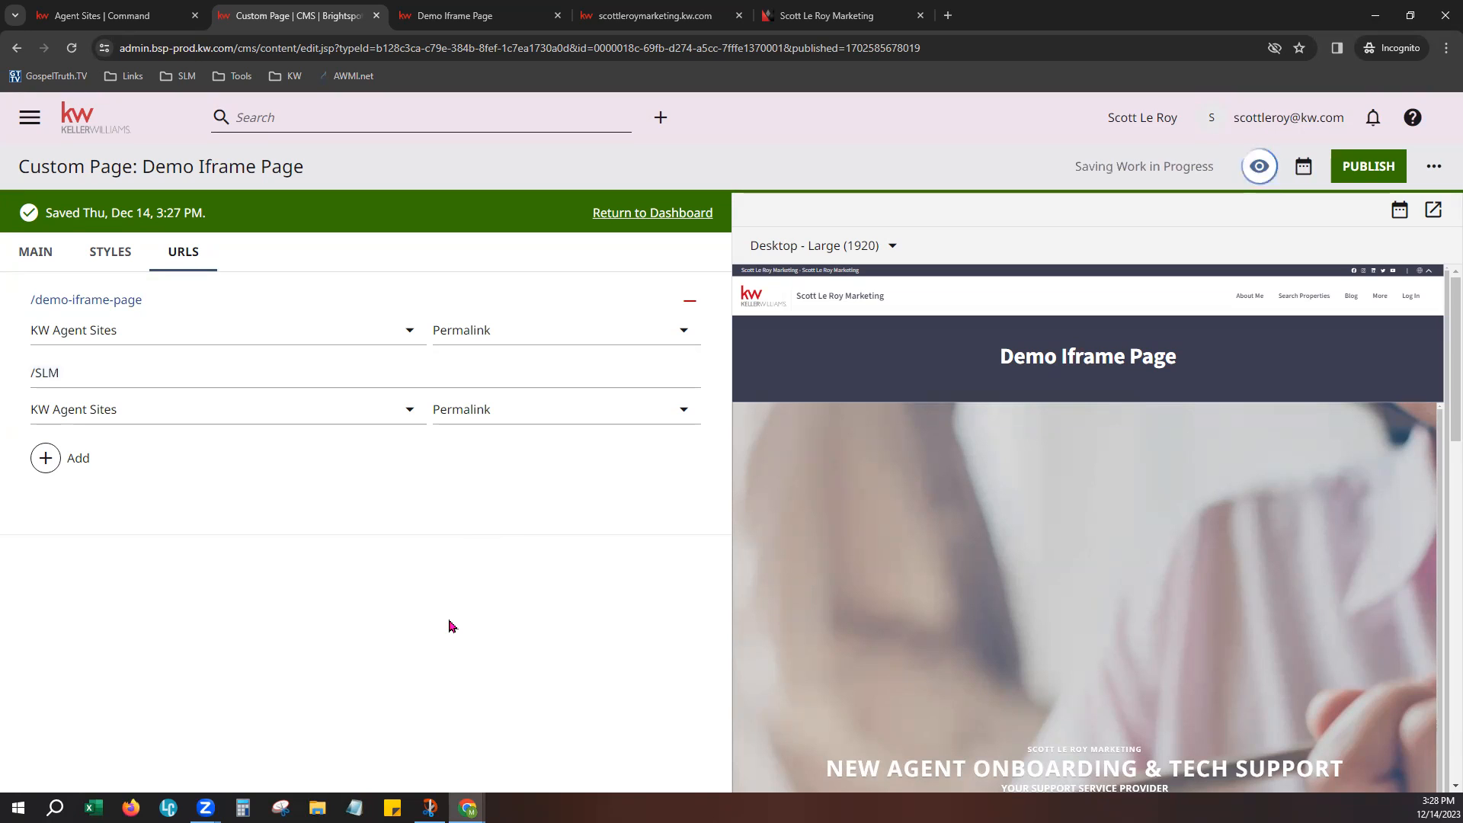
{"action": "left_click", "coordinate": [1383, 178]}
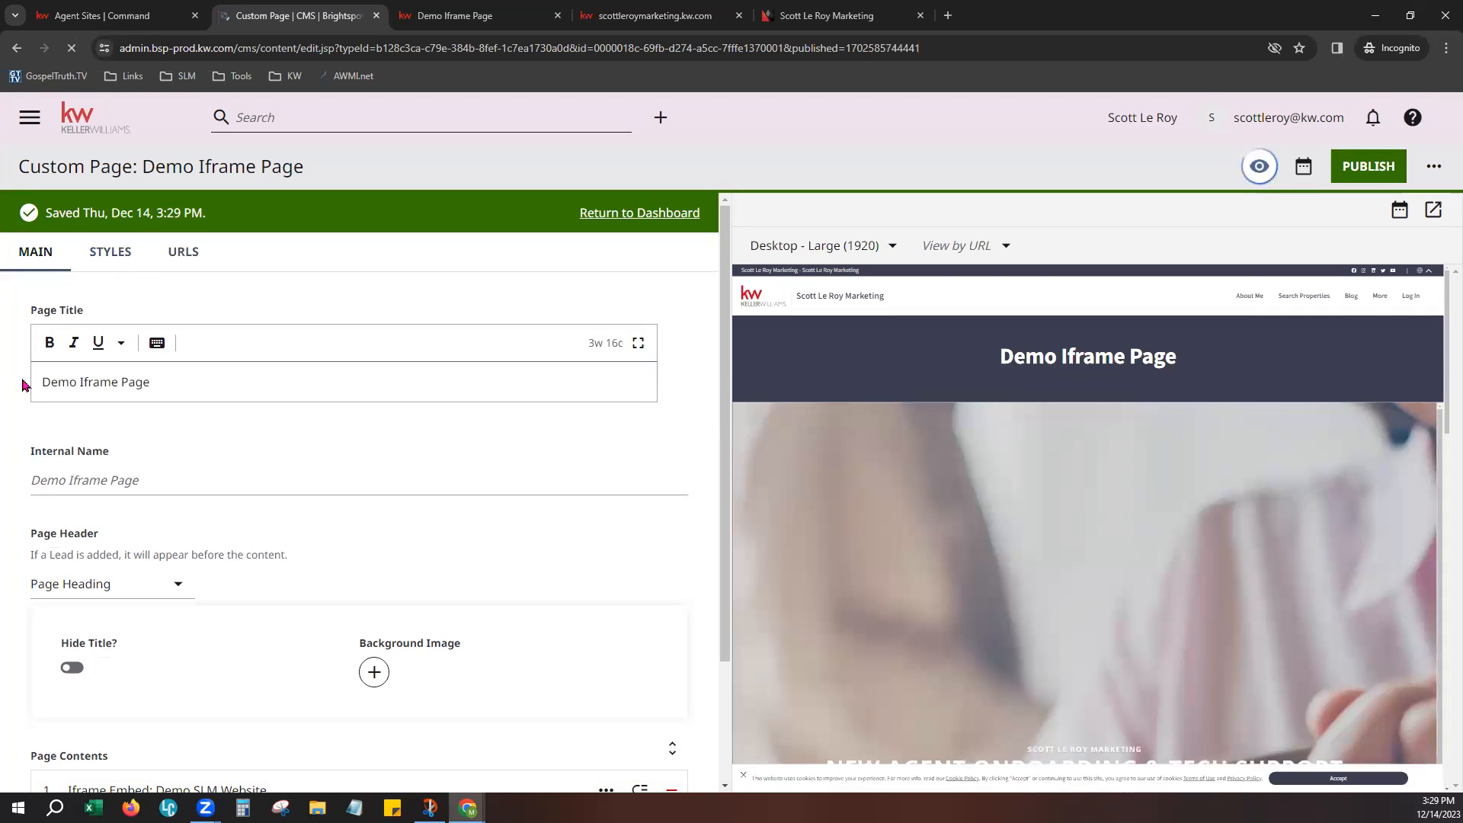
Review the custom page's title, header and module list, check its page heading and page style settings, and return to the main settings
{"action": "scroll", "coordinate": [228, 712], "scroll_direction": "down", "scroll_amount": 2}
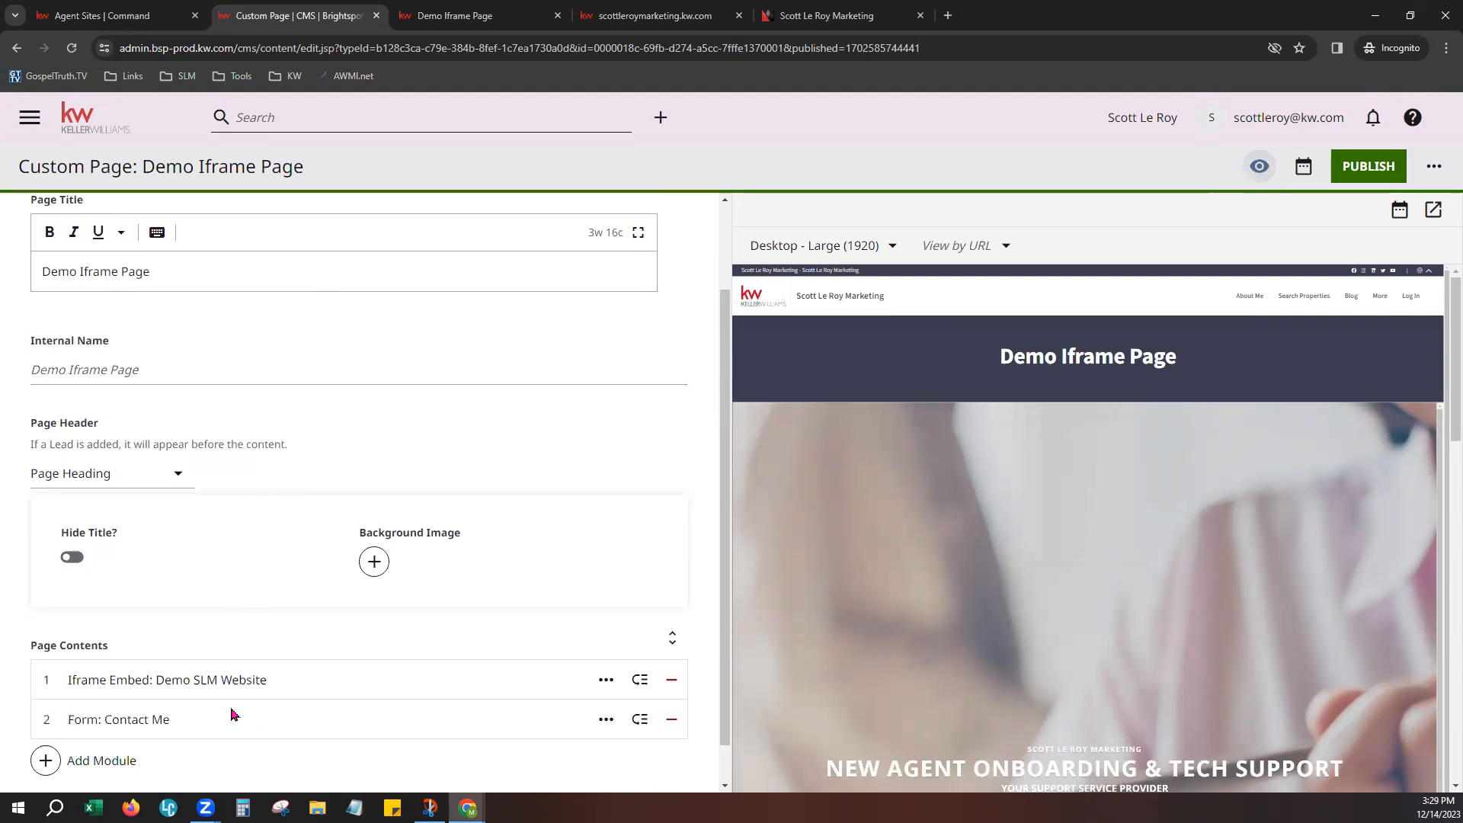
{"action": "scroll", "coordinate": [388, 473], "scroll_direction": "up", "scroll_amount": 2}
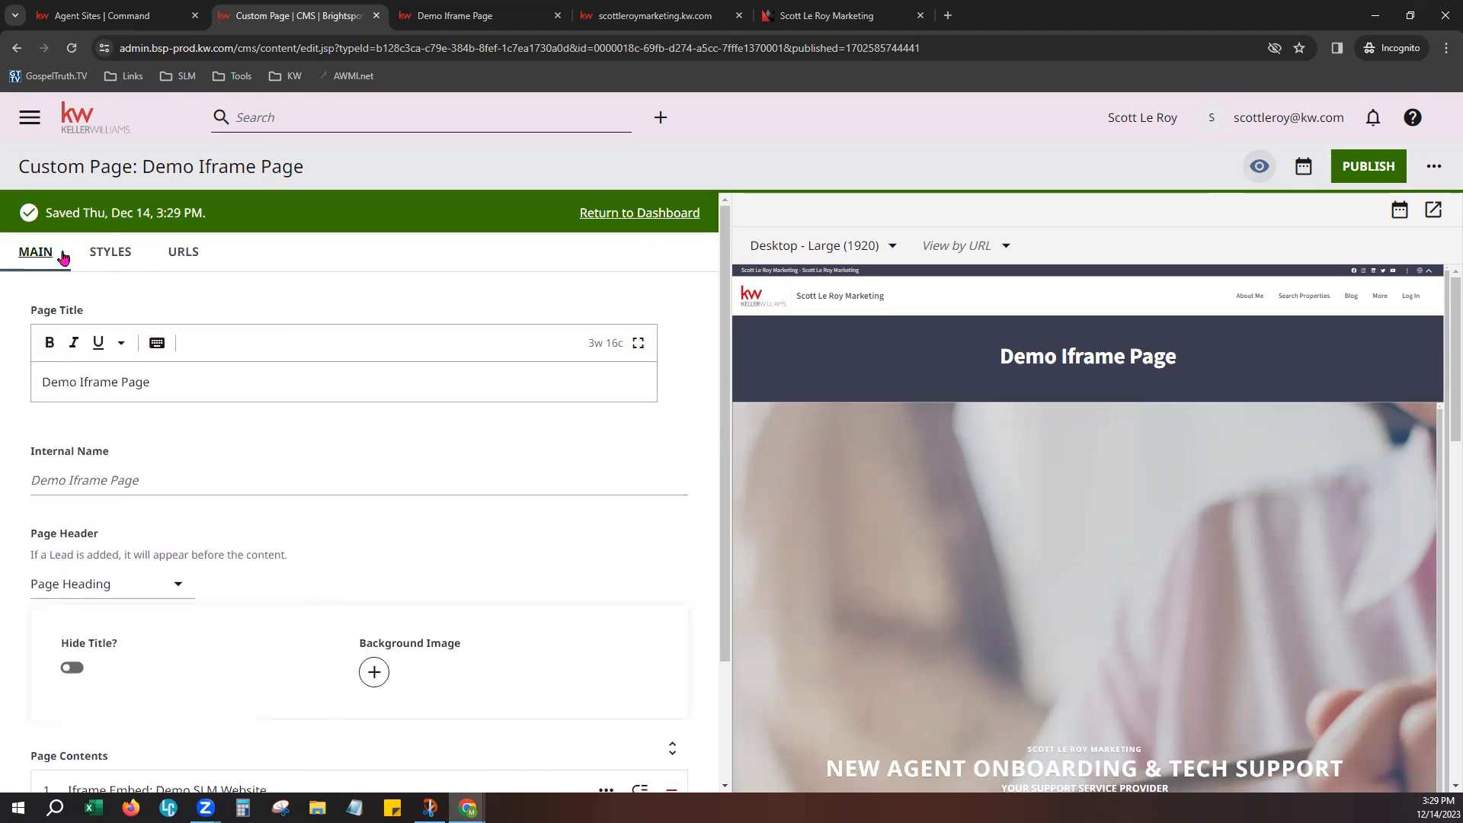
{"action": "left_click", "coordinate": [111, 252]}
{"action": "scroll", "coordinate": [366, 640], "scroll_direction": "down", "scroll_amount": 5}
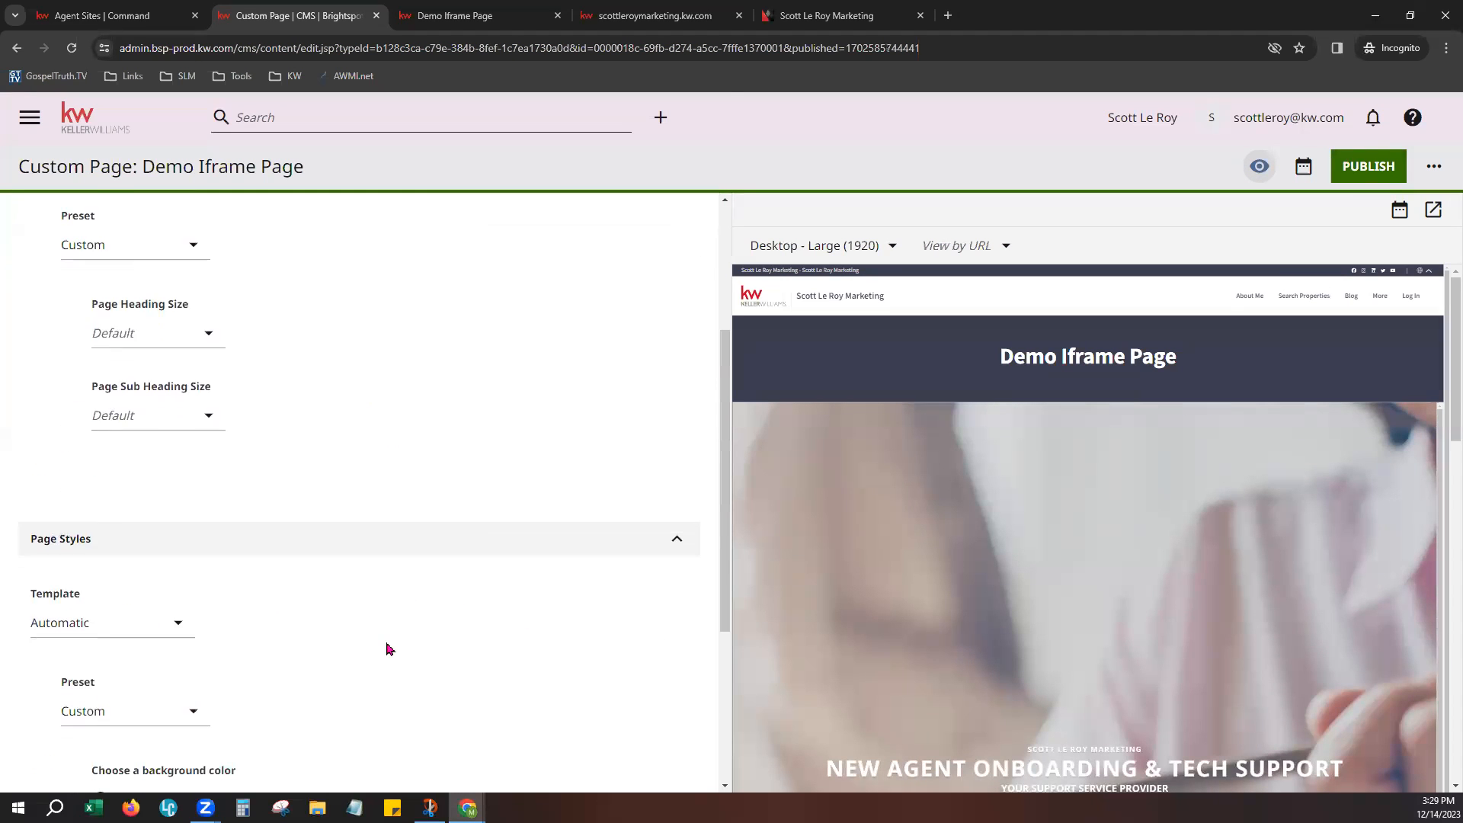
{"action": "scroll", "coordinate": [412, 609], "scroll_direction": "down", "scroll_amount": 2}
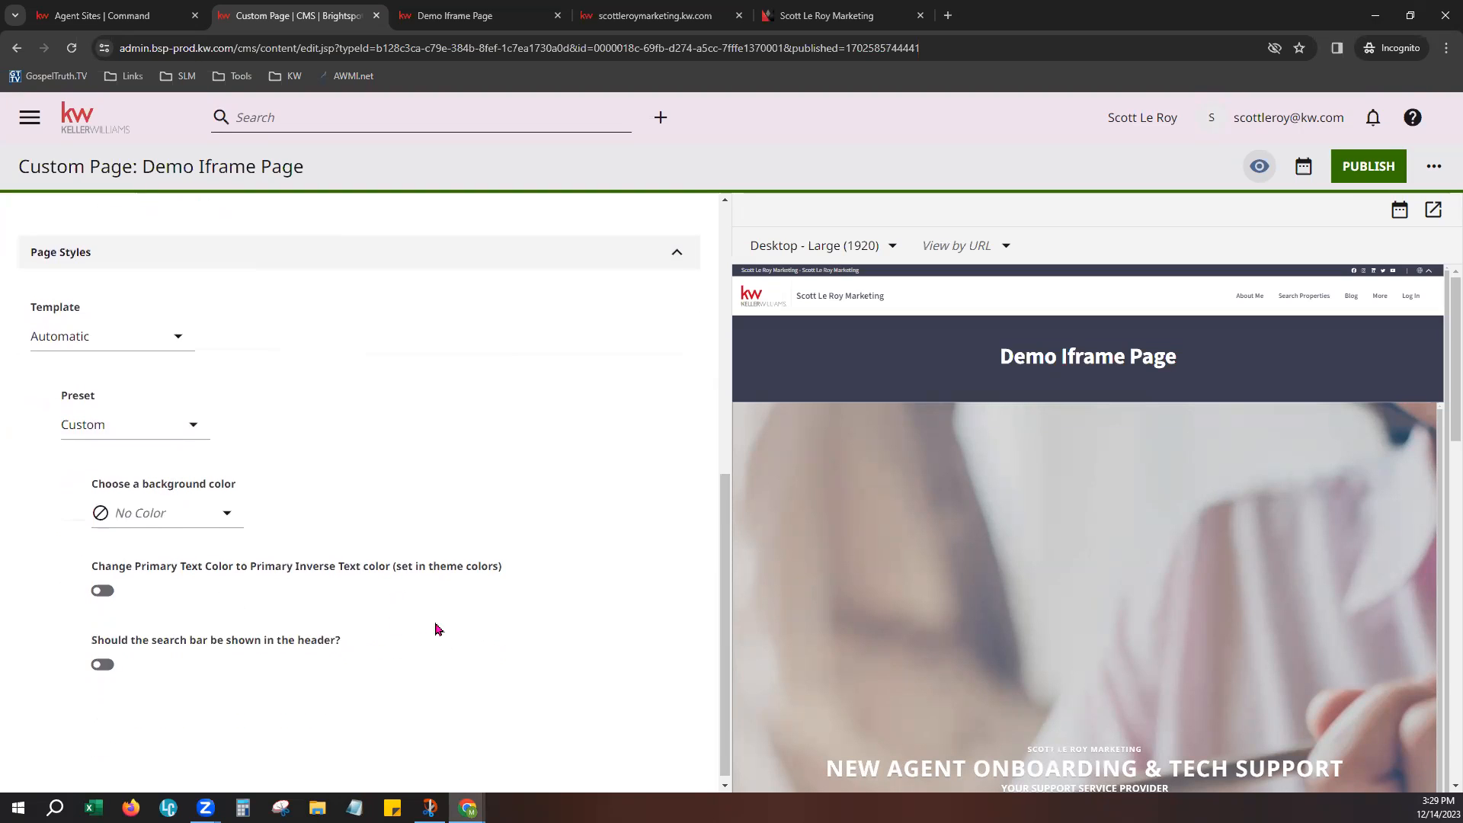
{"action": "scroll", "coordinate": [457, 630], "scroll_direction": "up", "scroll_amount": 4}
{"action": "scroll", "coordinate": [461, 631], "scroll_direction": "up", "scroll_amount": 5}
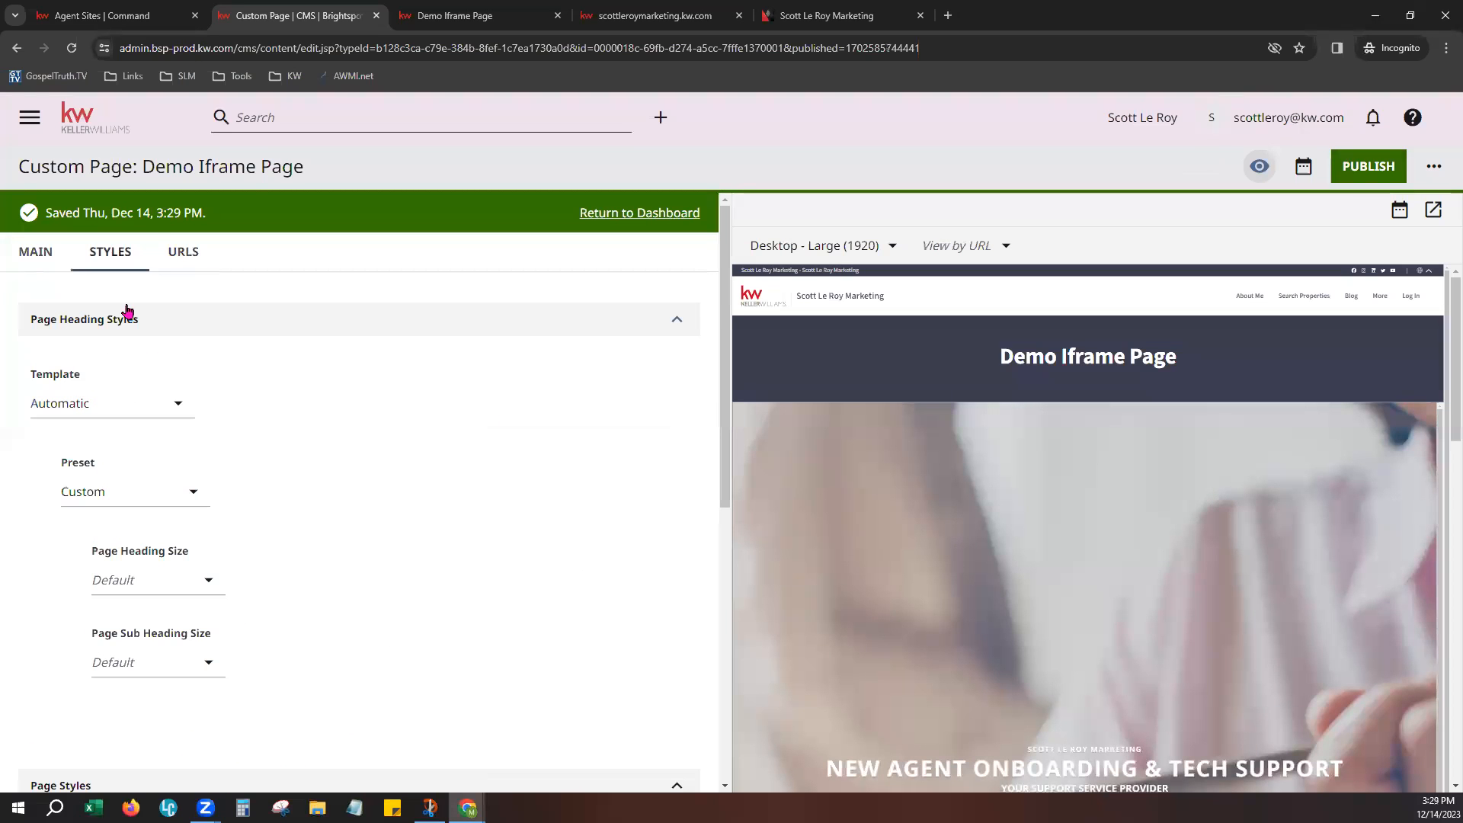
{"action": "left_click", "coordinate": [36, 253]}
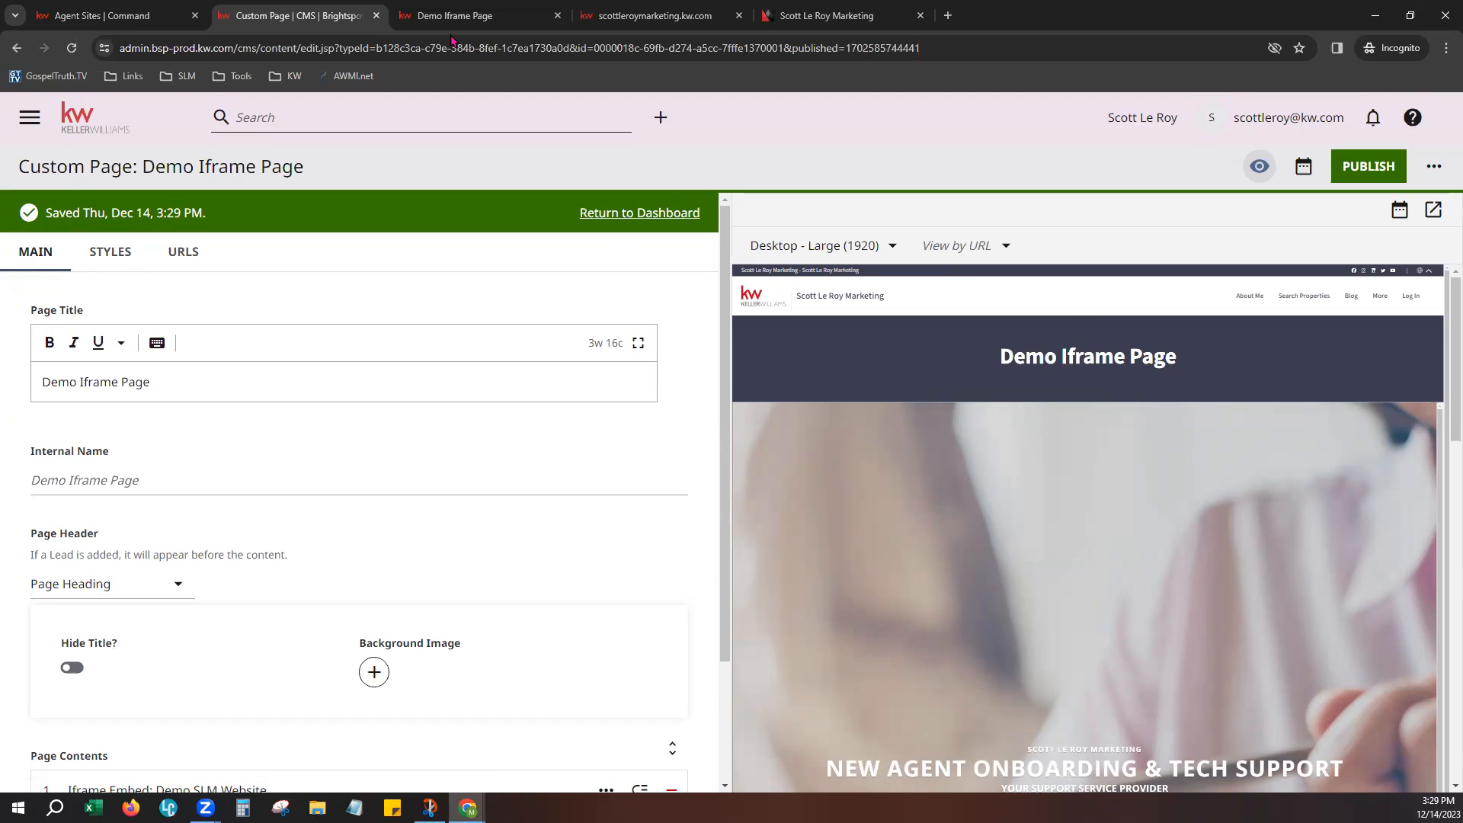
Switch to the live agent site's home page and expand its More navigation to look for the Demo Iframe Page entry
{"action": "mouse_move", "coordinate": [449, 23]}
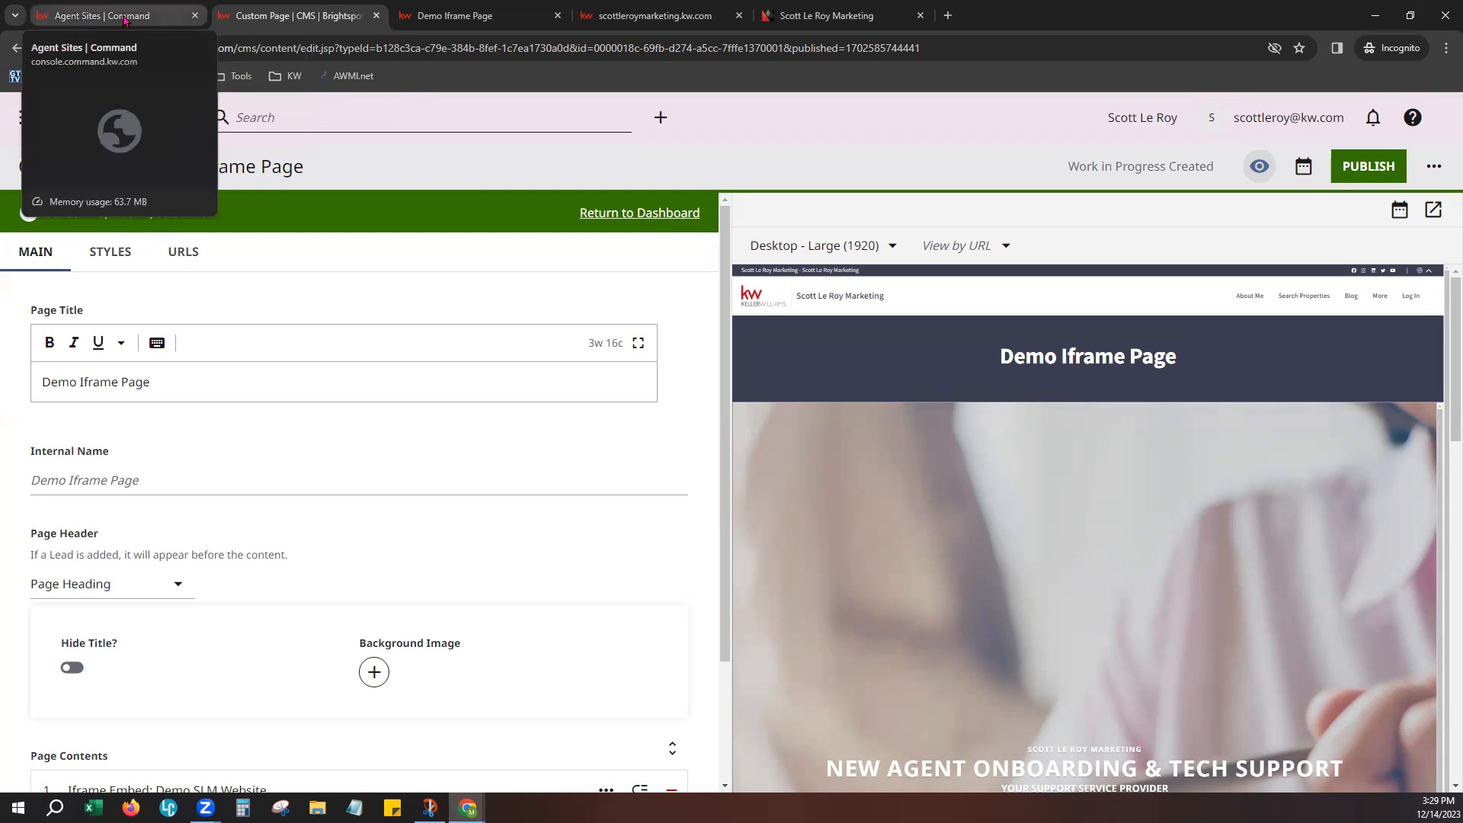
{"action": "left_click", "coordinate": [538, 17]}
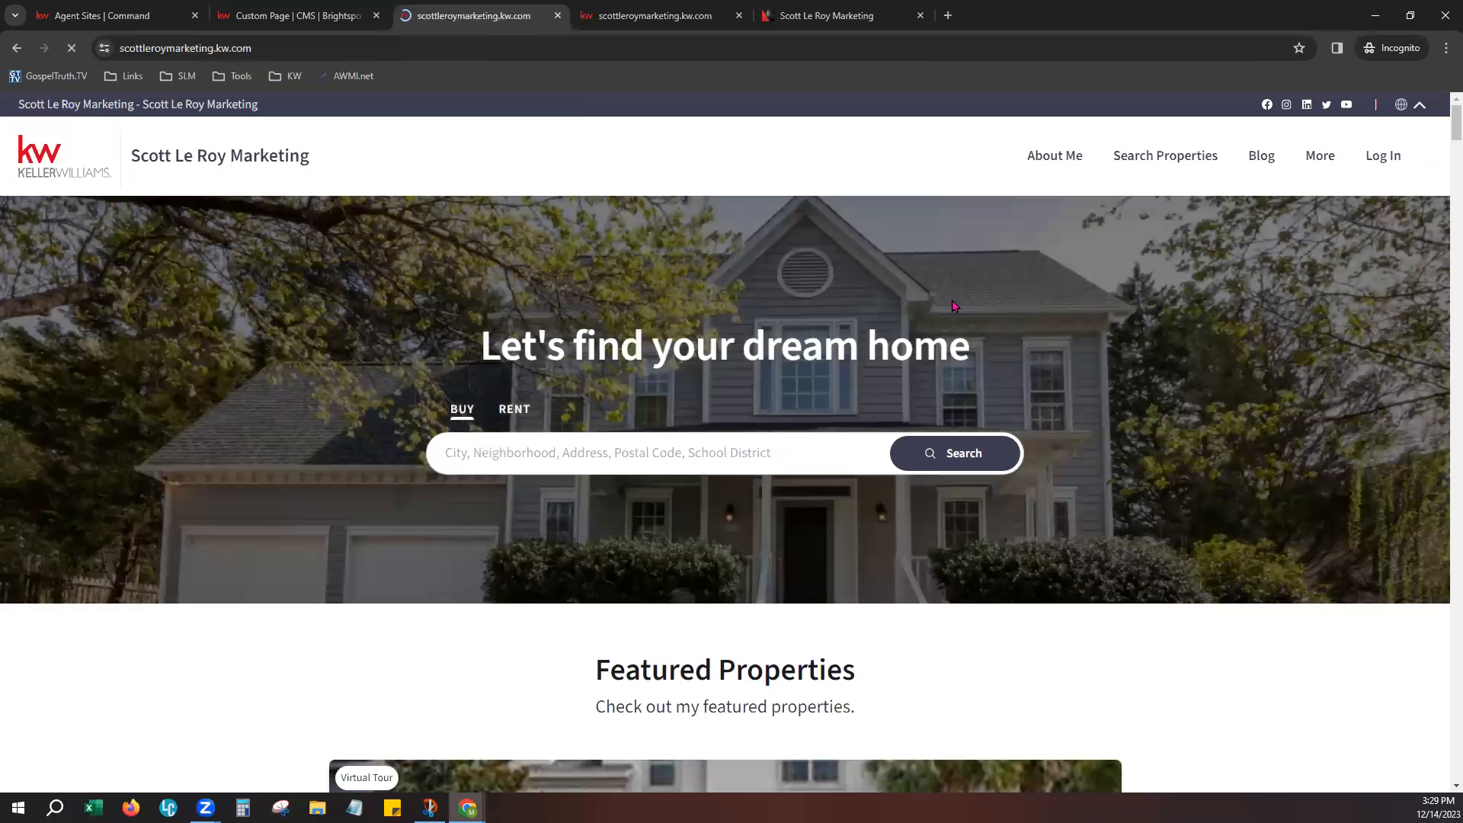
{"action": "left_click", "coordinate": [1322, 156]}
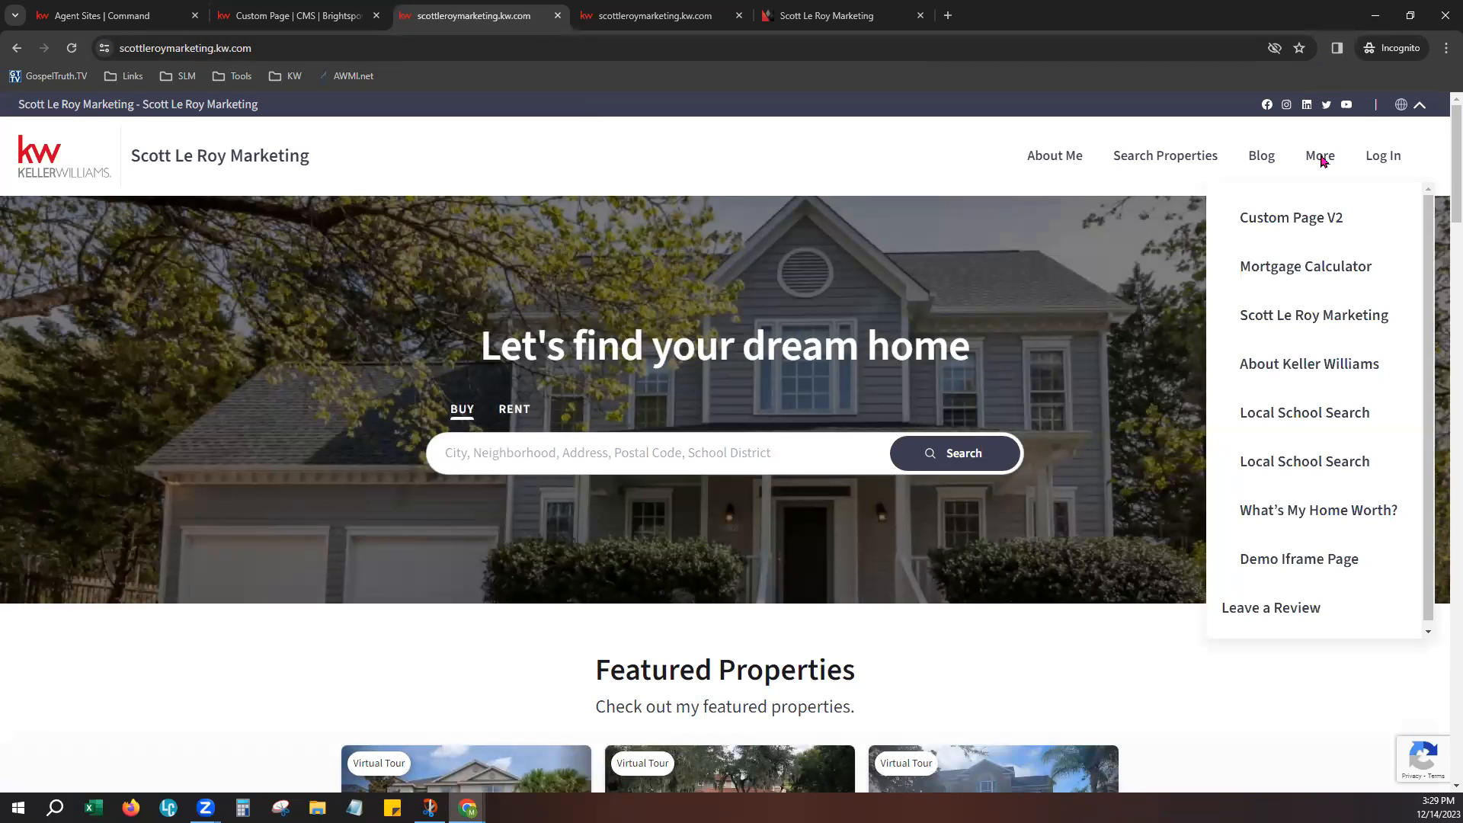